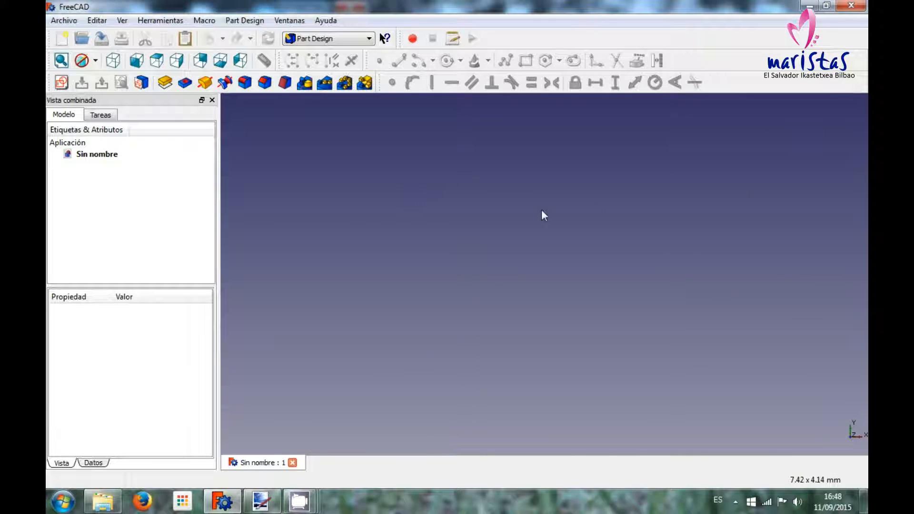
# Step: Choose the Part Design workbench for the empty document
pyautogui.click(369, 38)
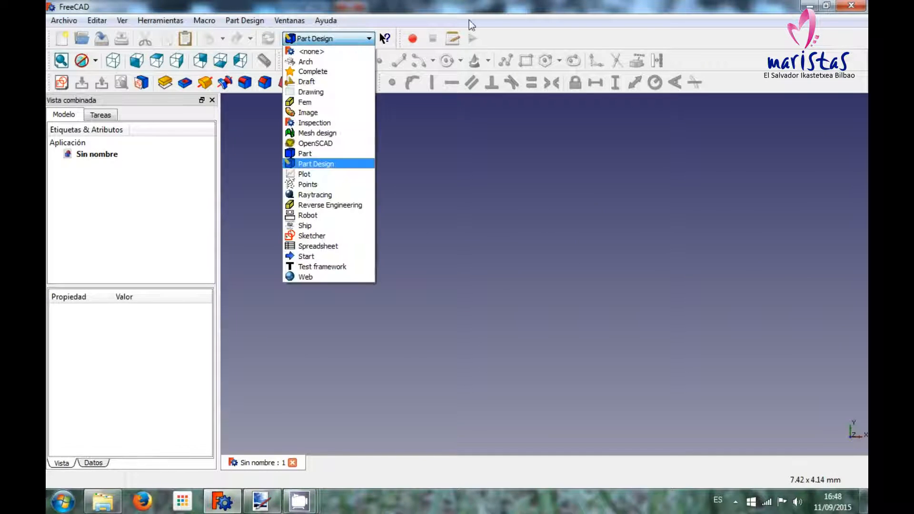
pyautogui.click(311, 165)
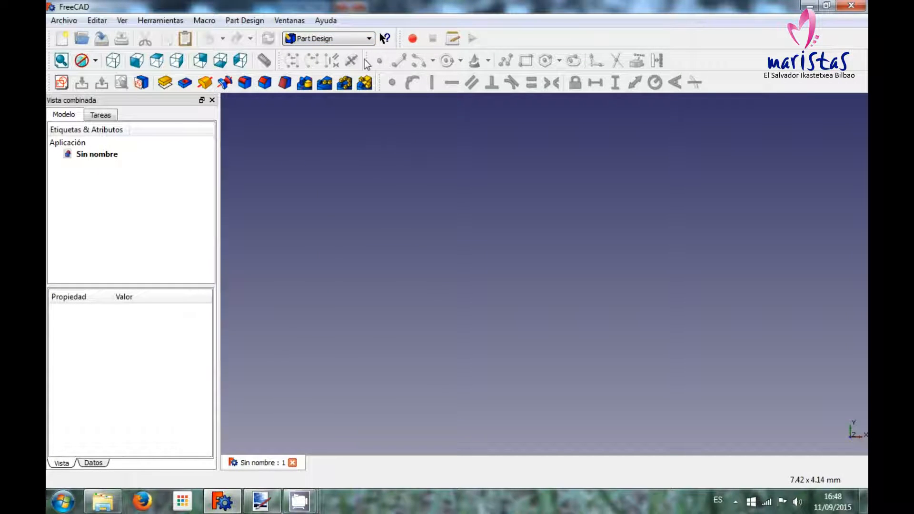
pyautogui.moveTo(378, 82)
pyautogui.mouseDown()
pyautogui.moveTo(589, 61)
pyautogui.moveTo(701, 73)
pyautogui.moveTo(691, 65)
pyautogui.mouseUp()
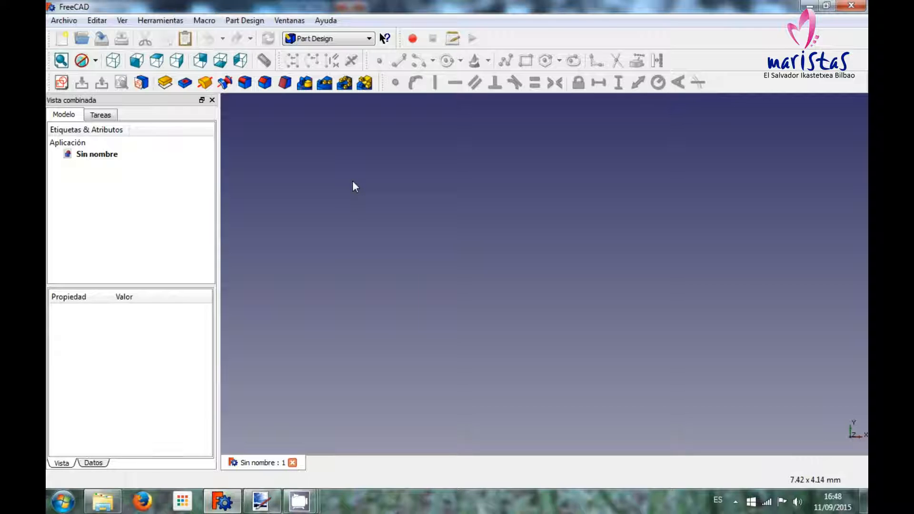
# Step: Create a new sketch on the XY plane with the direction not reversed and an offset of 0,00
pyautogui.click(61, 84)
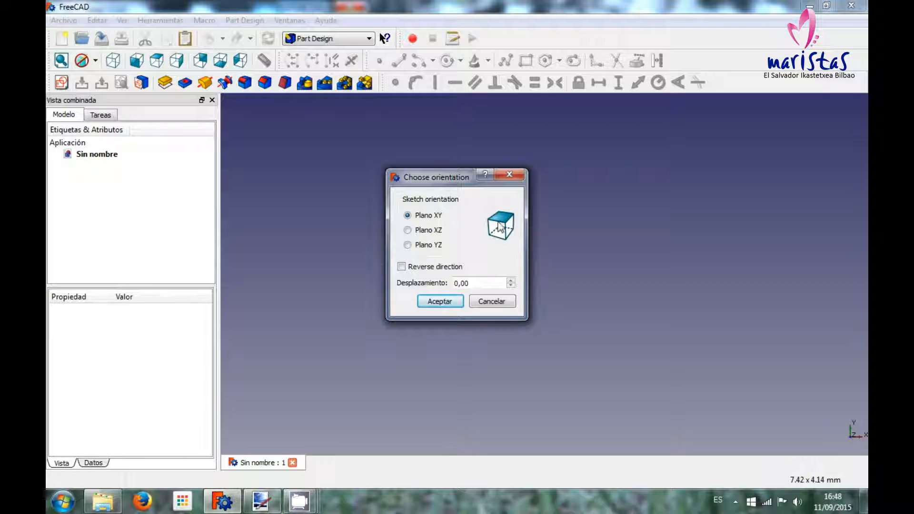
pyautogui.click(428, 232)
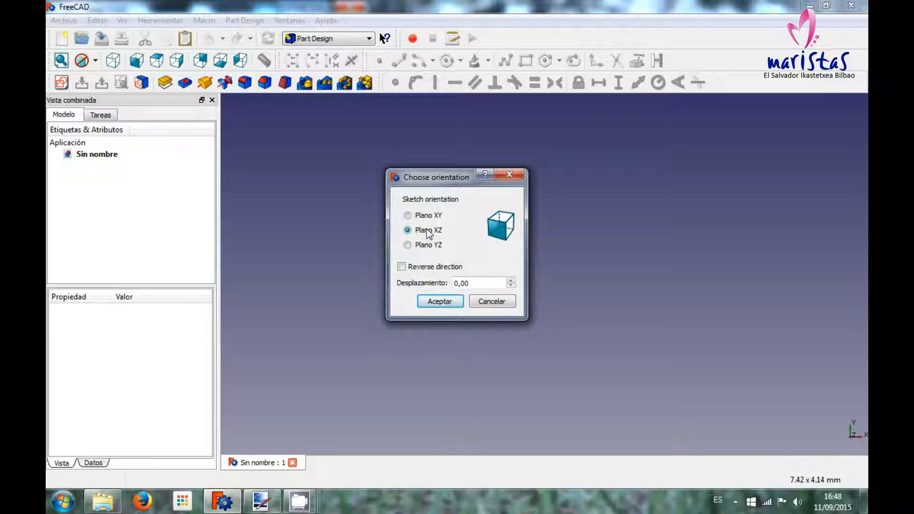
pyautogui.click(431, 246)
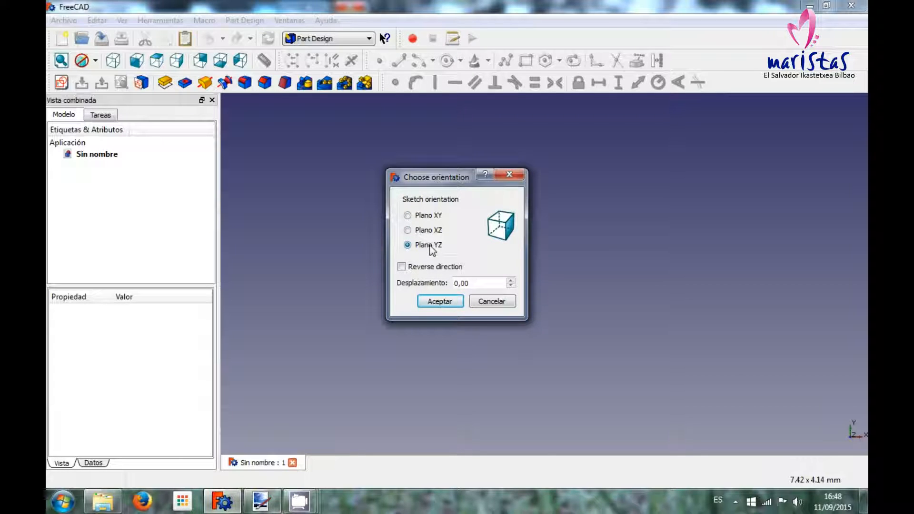
pyautogui.click(433, 270)
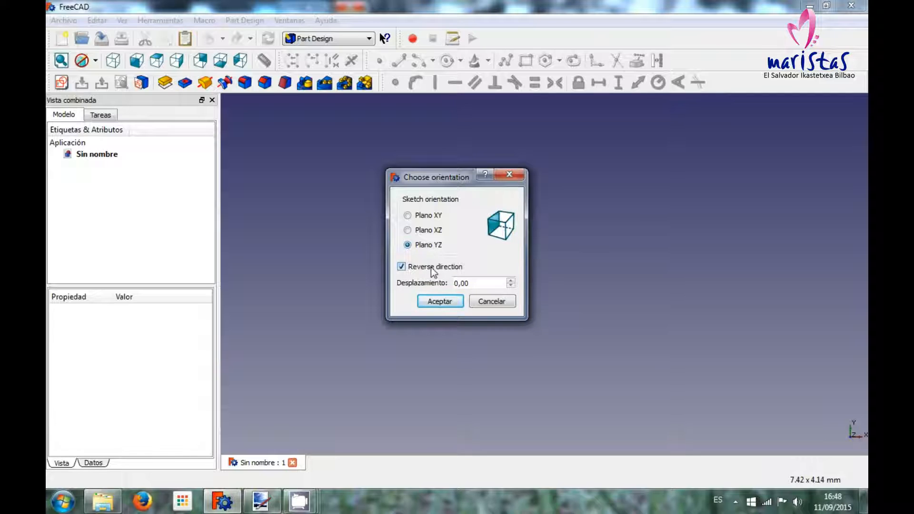
pyautogui.click(431, 232)
pyautogui.click(434, 220)
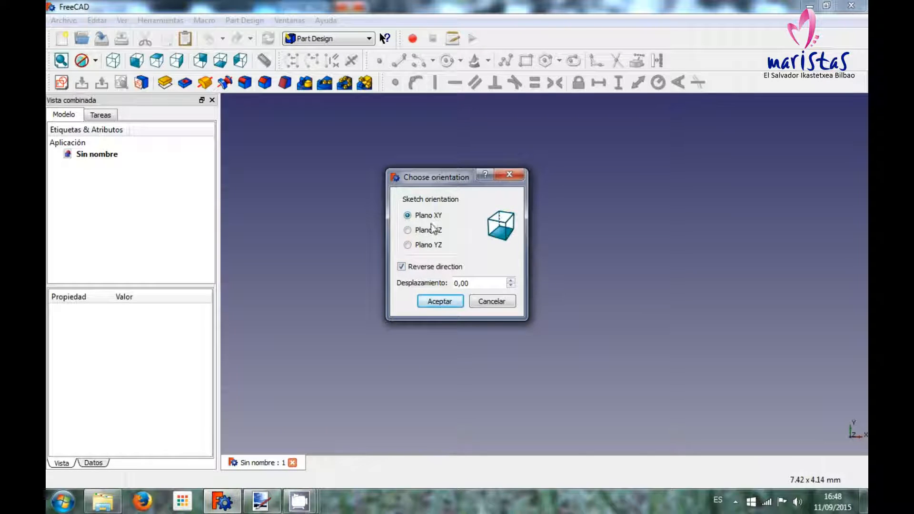
pyautogui.click(429, 268)
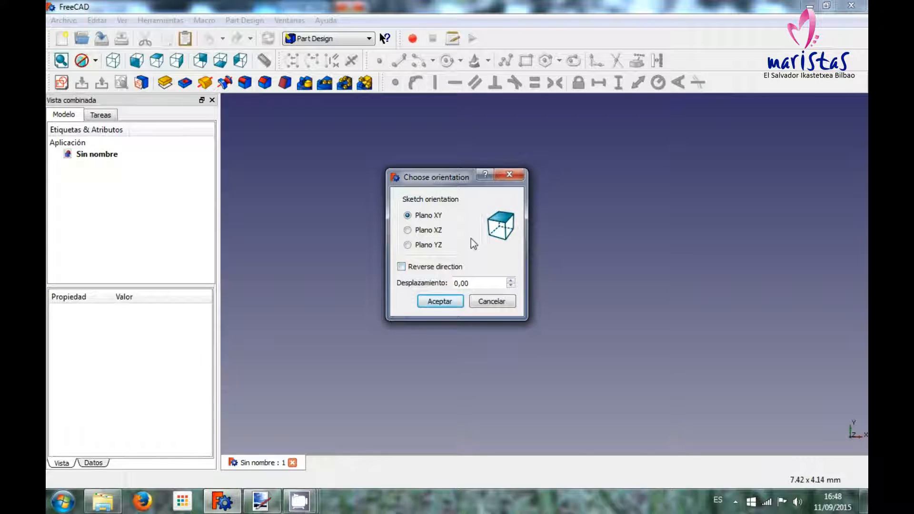
pyautogui.click(447, 307)
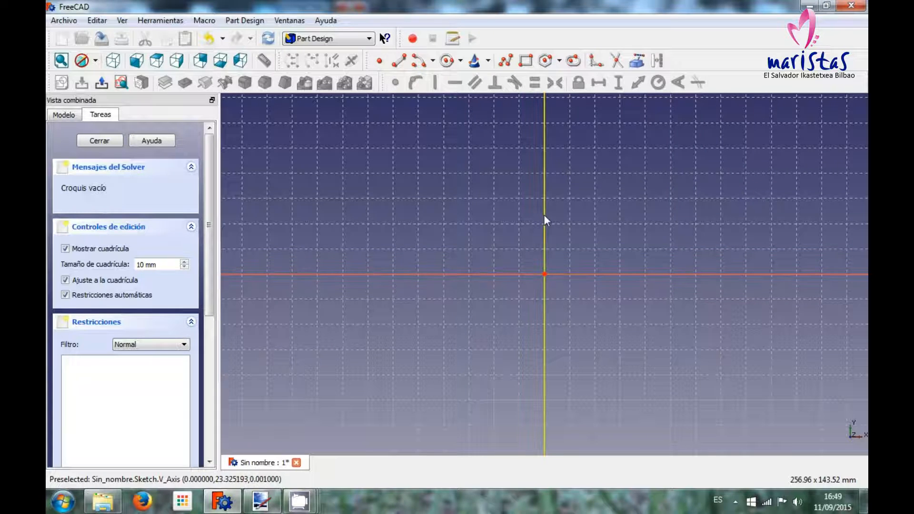
# Step: Try sketch grid sizes of 1 mm and 1 cm, and restore the grid size to 10 mm
pyautogui.click(144, 265)
pyautogui.press('BackSpace')
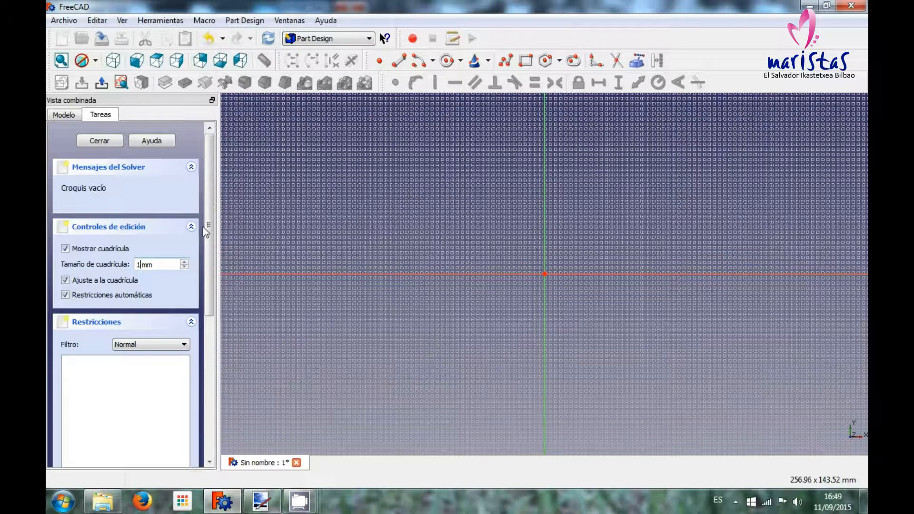
pyautogui.write('0')
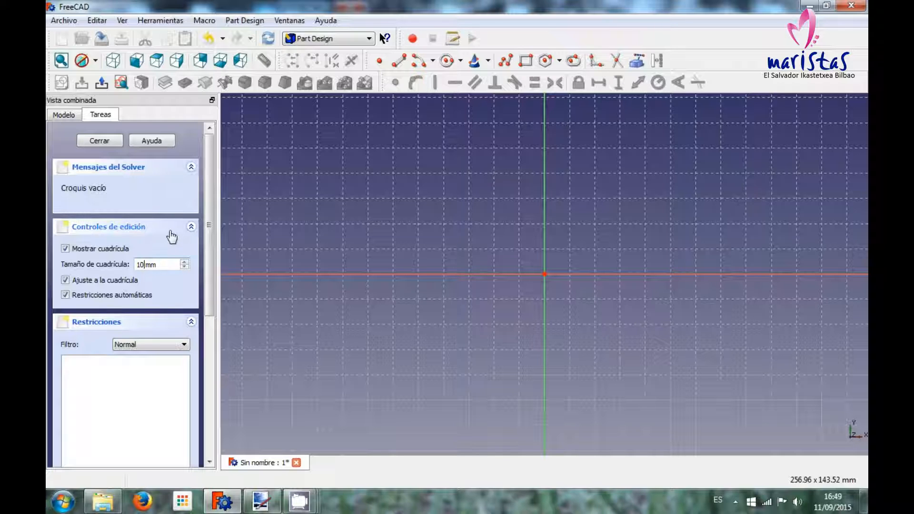
pyautogui.press('BackSpace')
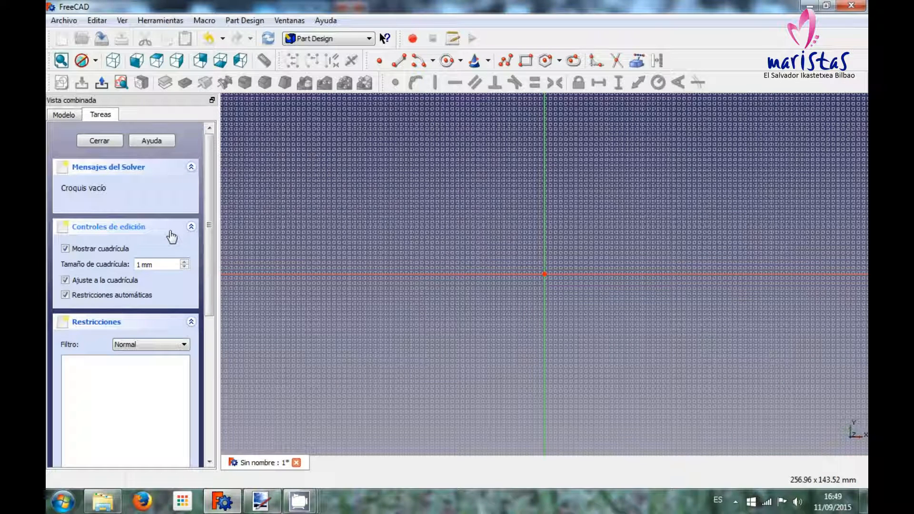
pyautogui.press('BackSpace')
pyautogui.write('c')
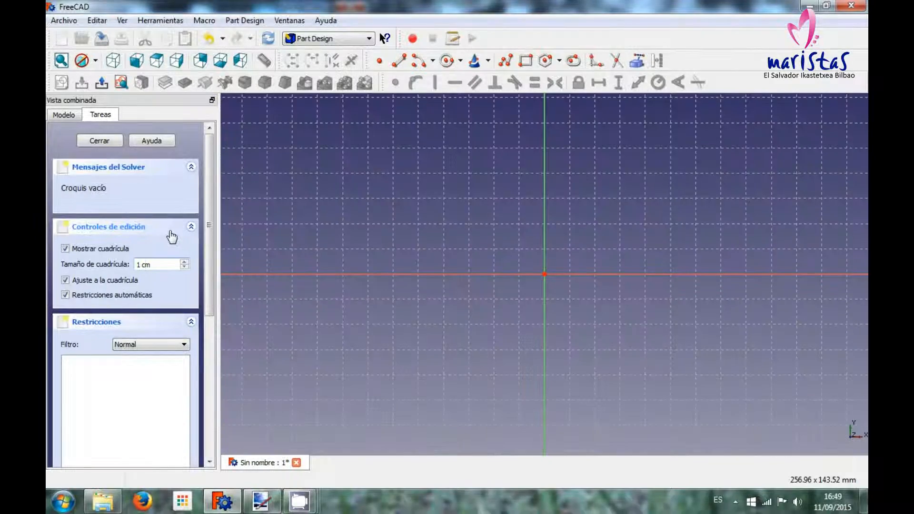
pyautogui.press('BackSpace')
pyautogui.write('m')
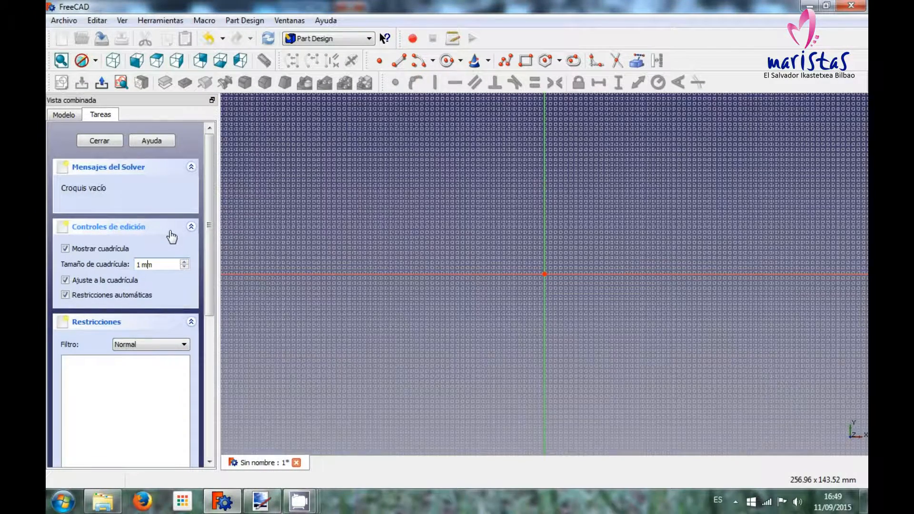
pyautogui.write('0')
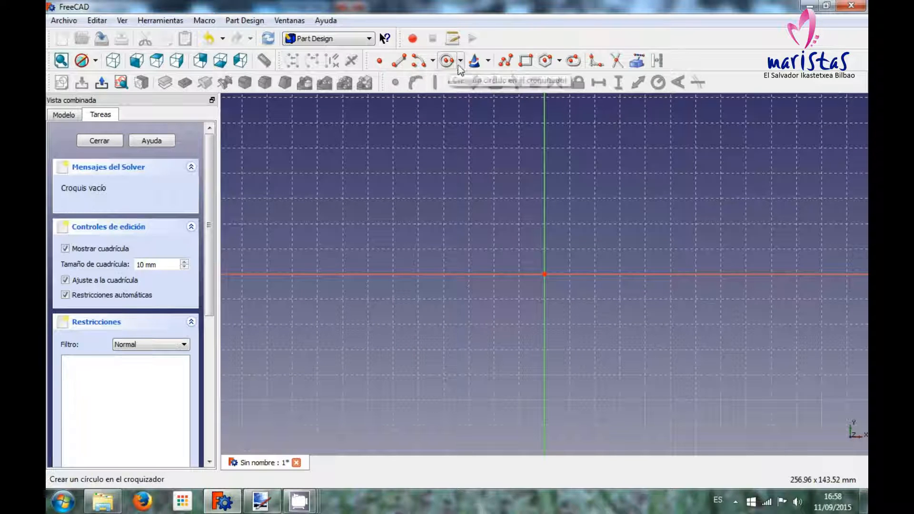
pyautogui.click(488, 60)
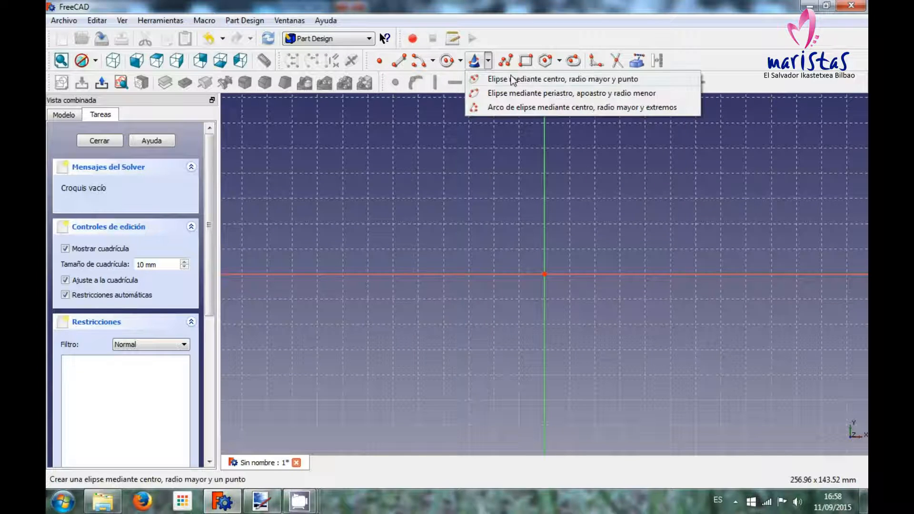
pyautogui.click(514, 34)
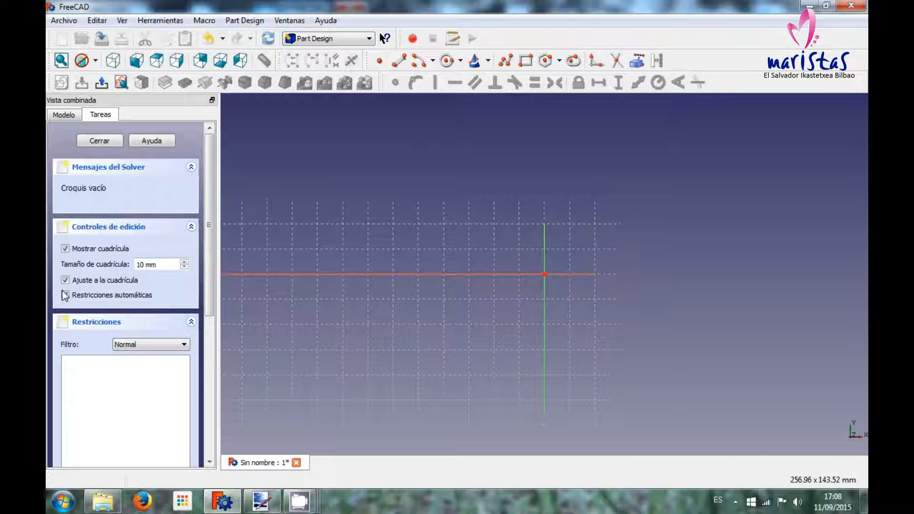
# Step: Hide the sketch grid and show it again
pyautogui.click(65, 249)
pyautogui.click(65, 249)
pyautogui.click(65, 248)
pyautogui.click(65, 248)
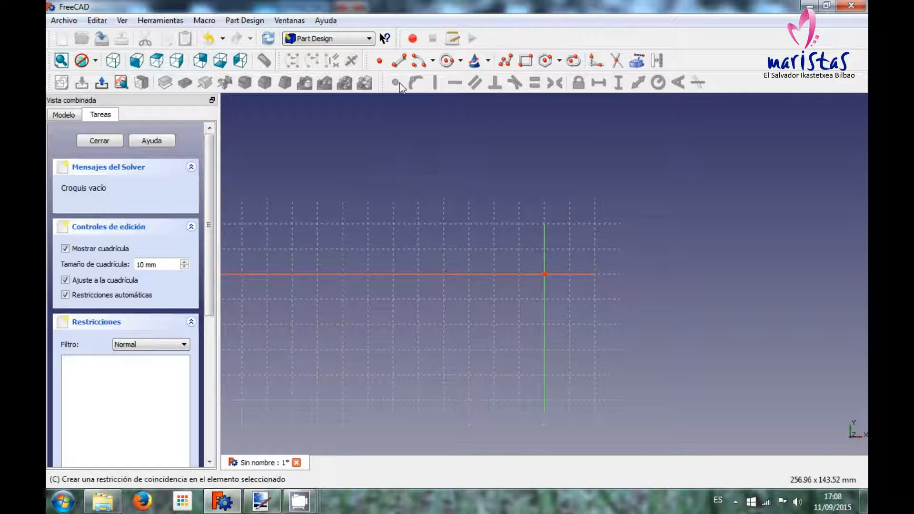
# Step: Draw a horizontal line about 60 mm long above the horizontal axis, to the left of the vertical axis
pyautogui.click(401, 69)
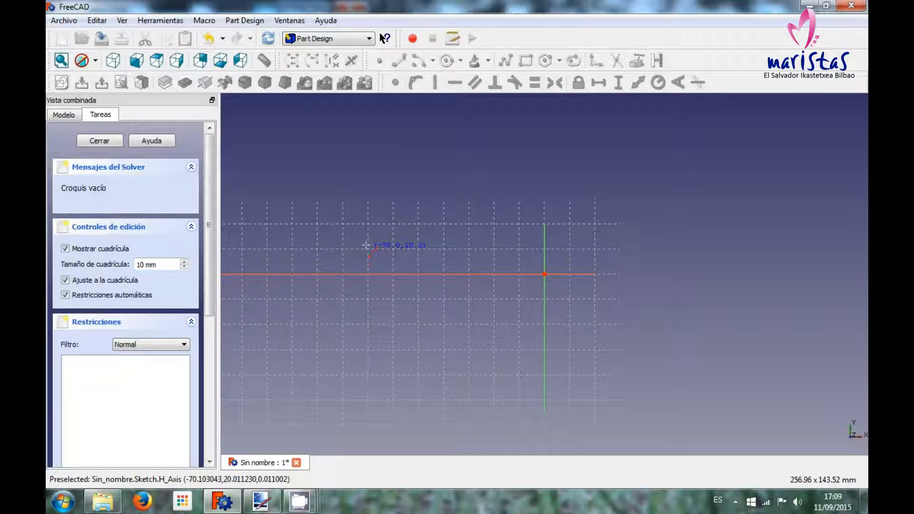
pyautogui.click(295, 238)
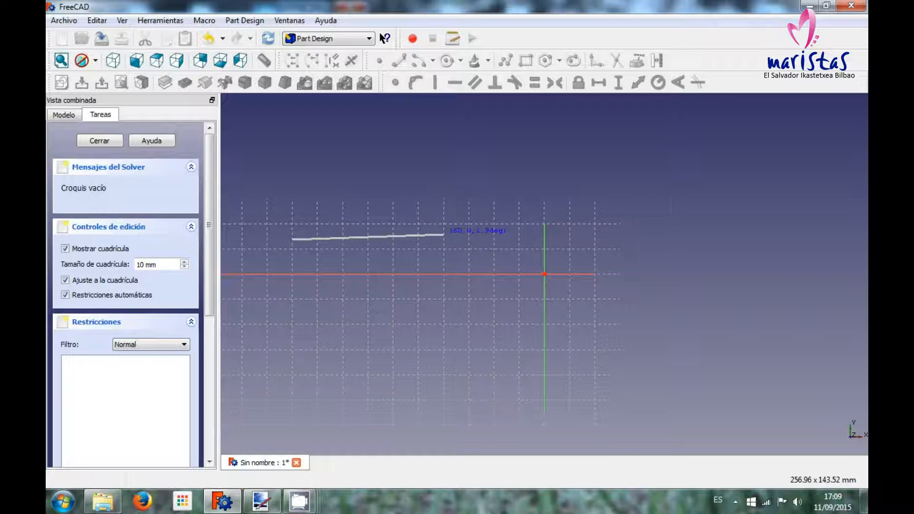
pyautogui.click(444, 234)
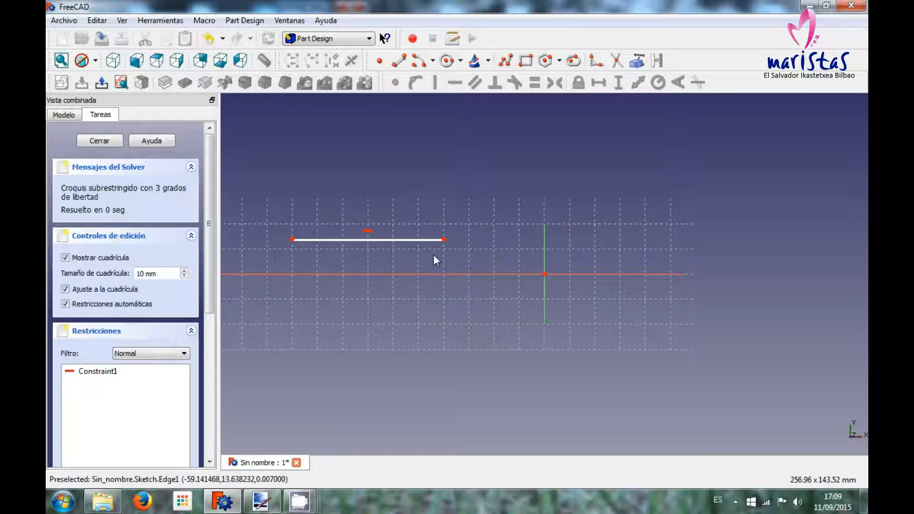
# Step: Move the horizontal line's right endpoint up and outward so the line is about 80 mm long
pyautogui.click(369, 231)
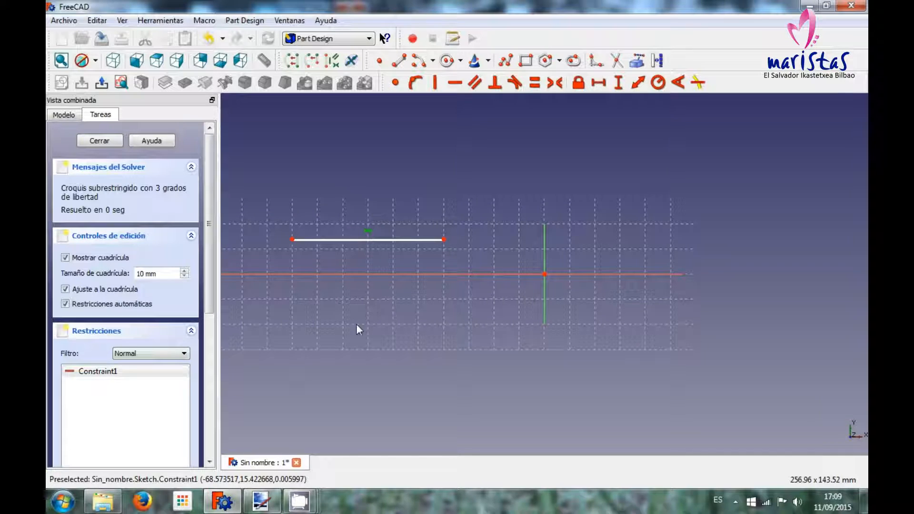
pyautogui.click(370, 231)
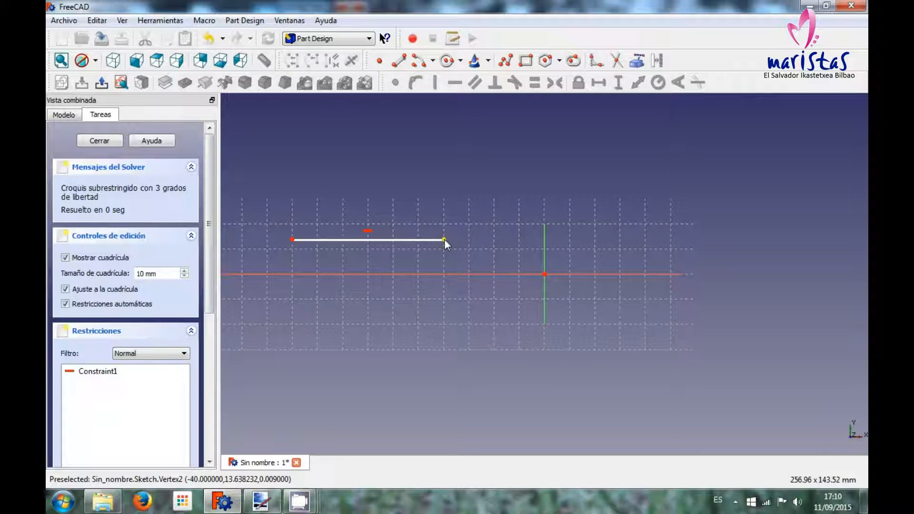
pyautogui.moveTo(445, 239)
pyautogui.mouseDown()
pyautogui.moveTo(473, 213)
pyautogui.moveTo(456, 234)
pyautogui.mouseUp()
pyautogui.moveTo(486, 208)
pyautogui.mouseDown()
pyautogui.moveTo(486, 239)
pyautogui.moveTo(492, 172)
pyautogui.moveTo(488, 229)
pyautogui.moveTo(449, 244)
pyautogui.moveTo(495, 213)
pyautogui.mouseUp()
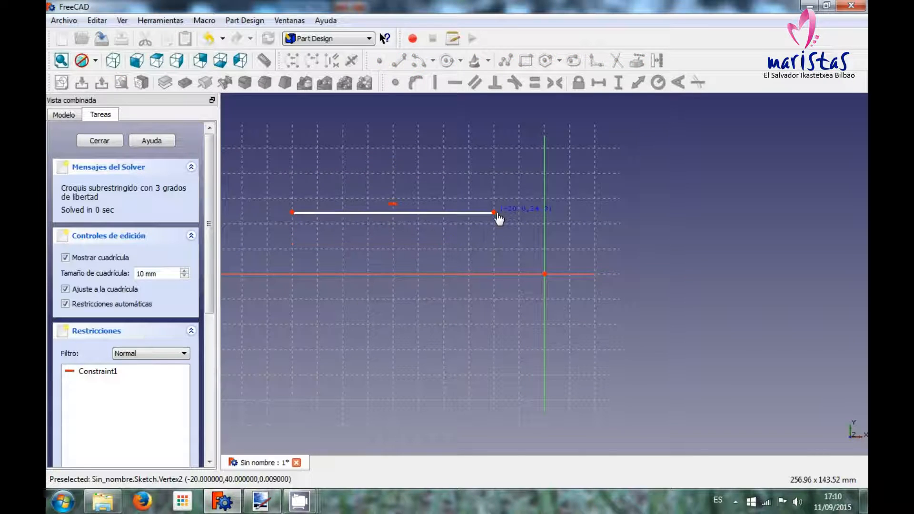
# Step: Delete the line's horizontal constraint and move its right endpoint down so the line slopes
pyautogui.click(393, 204)
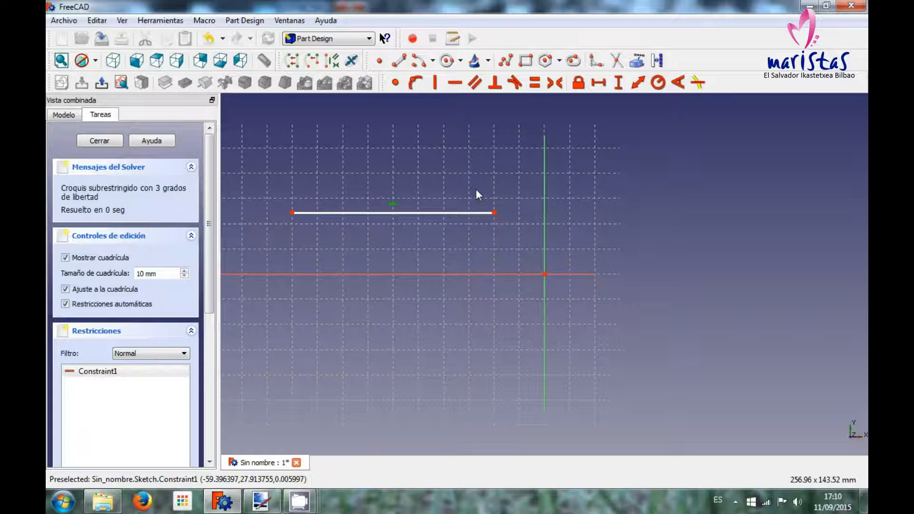
pyautogui.press('Delete')
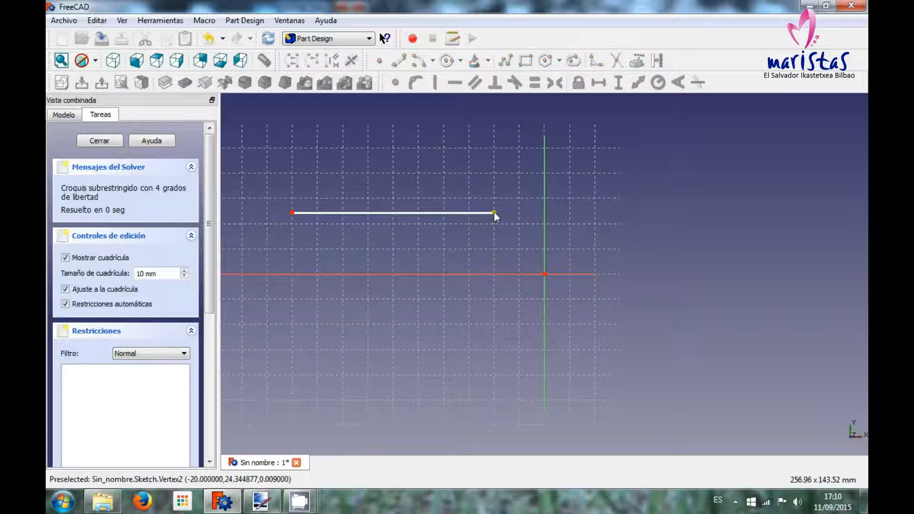
pyautogui.moveTo(493, 211); pyautogui.dragTo(500, 231)
# Step: Apply a horizontal constraint to the sloped line and move its right endpoint to about 10 mm from the vertical axis and 30 mm above the horizontal axis
pyautogui.click(456, 221)
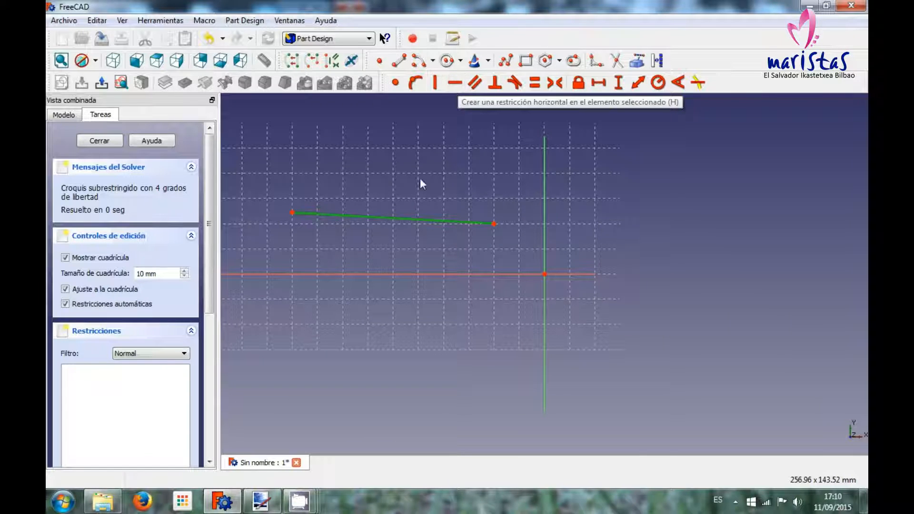
pyautogui.click(455, 88)
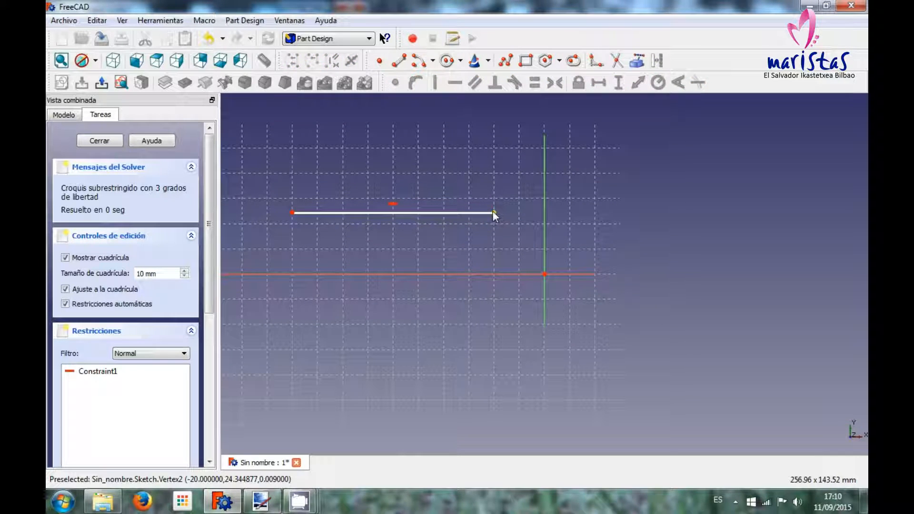
pyautogui.moveTo(494, 212); pyautogui.dragTo(517, 208)
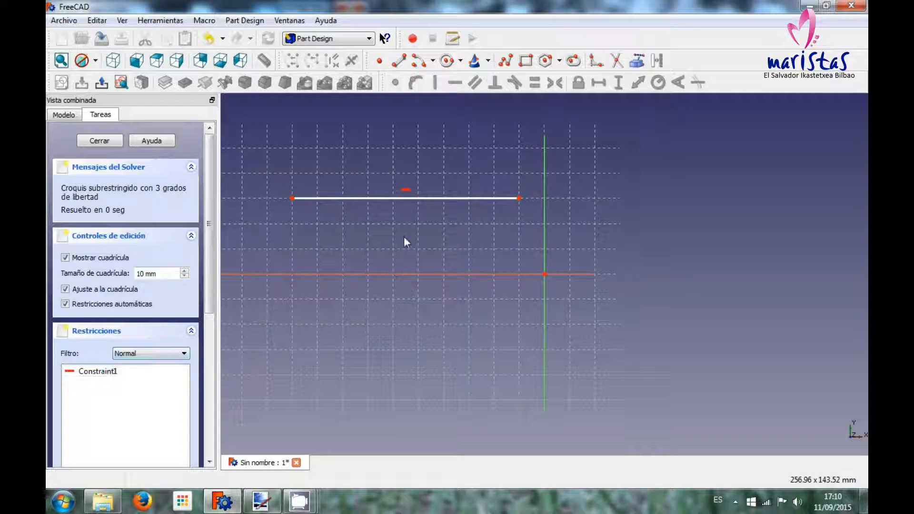
# Step: Draw a vertical line about 55 mm long across the horizontal axis, below the horizontal line's left end
pyautogui.click(398, 62)
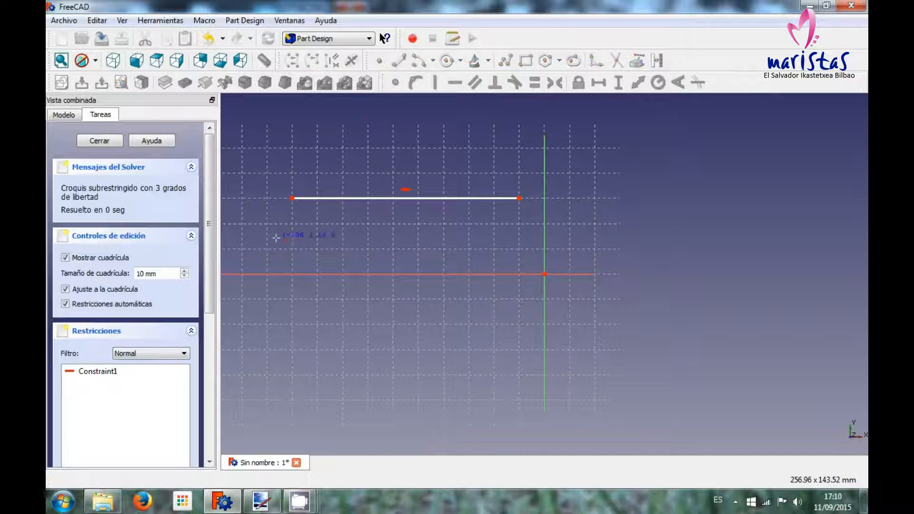
pyautogui.click(279, 235)
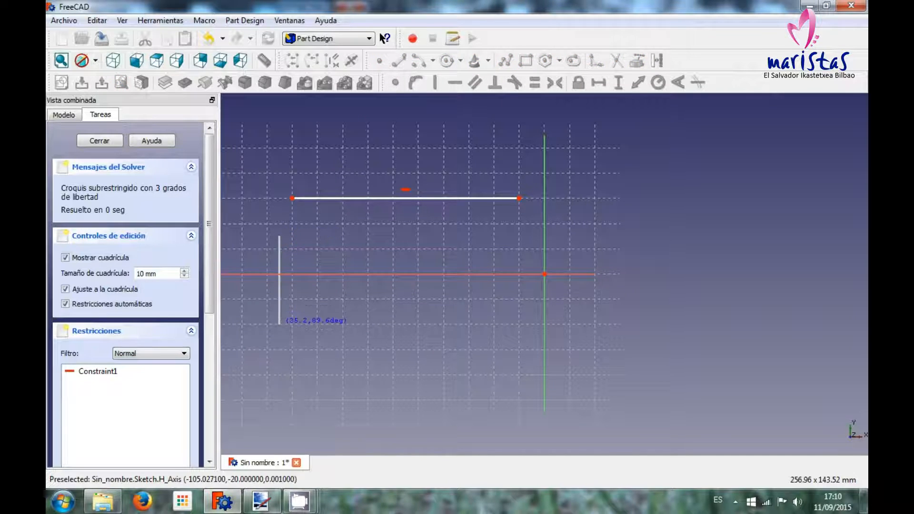
pyautogui.click(275, 377)
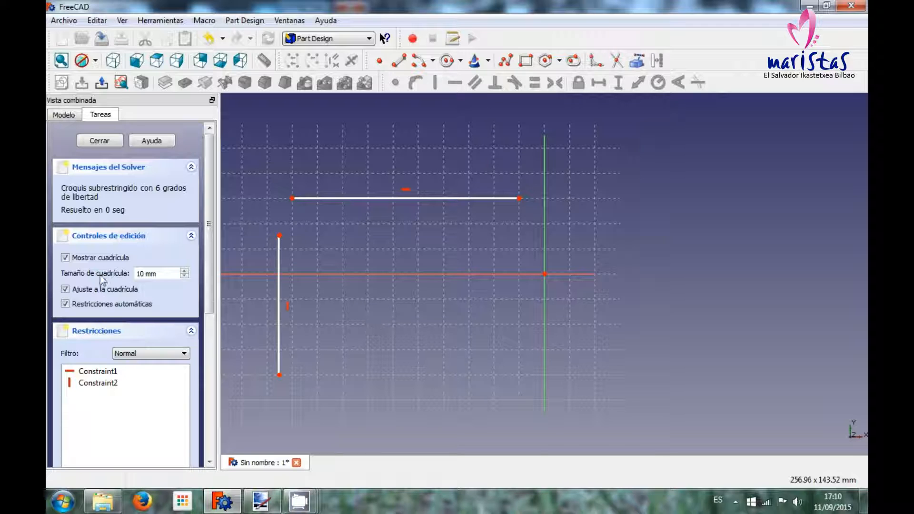
# Step: Turn off automatic constraints and draw a slightly tilted, nearly vertical line about 53 mm long, inward from the existing vertical line
pyautogui.click(106, 305)
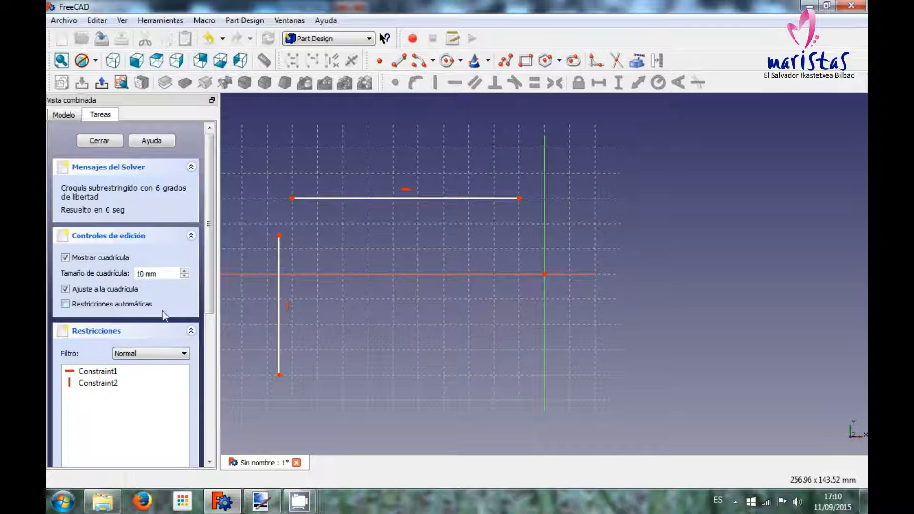
pyautogui.click(399, 62)
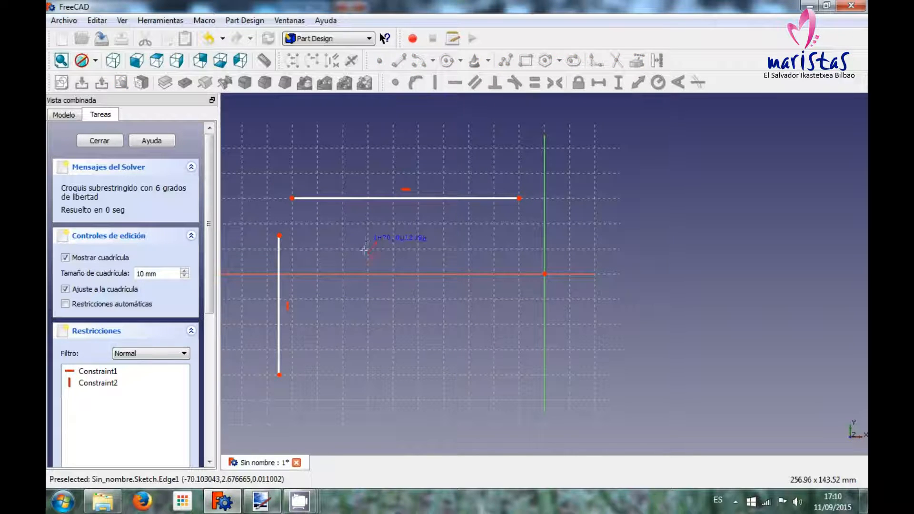
pyautogui.click(367, 243)
pyautogui.click(363, 374)
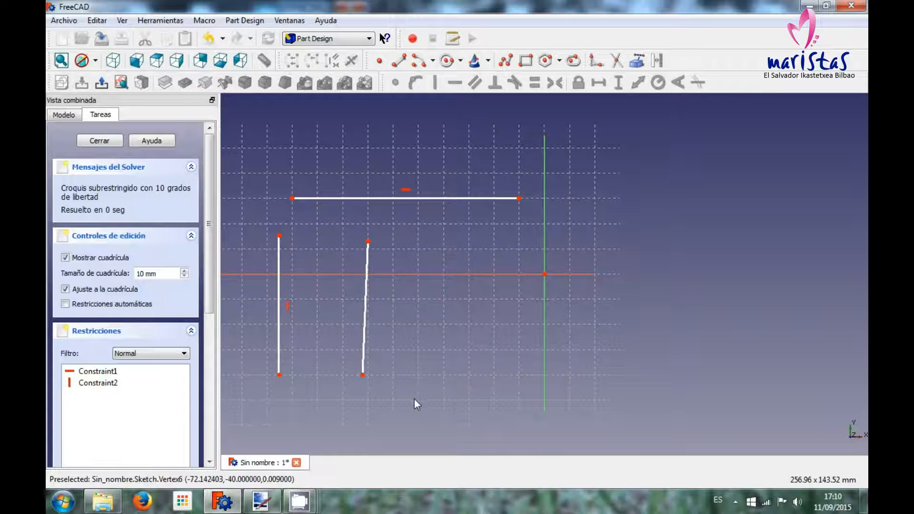
# Step: Turn automatic constraints back on and apply a vertical constraint to the slightly tilted line
pyautogui.click(121, 304)
pyautogui.click(366, 313)
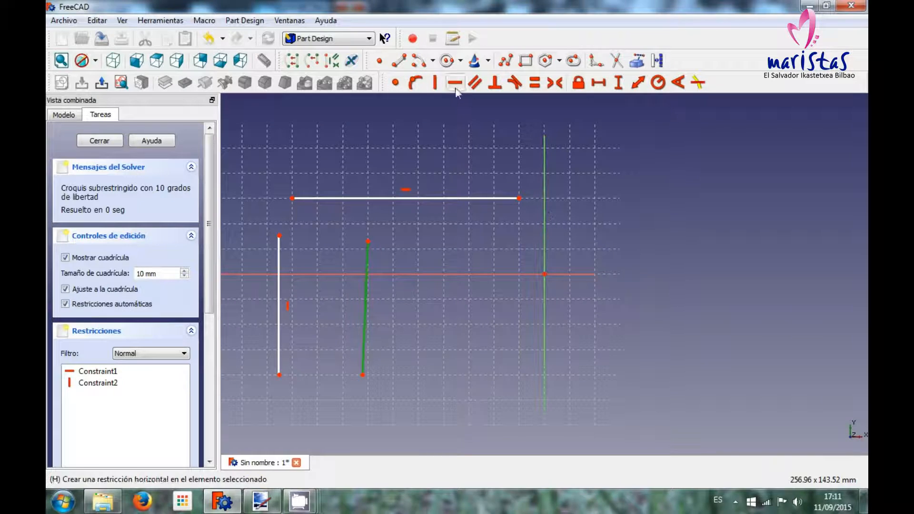
pyautogui.click(435, 83)
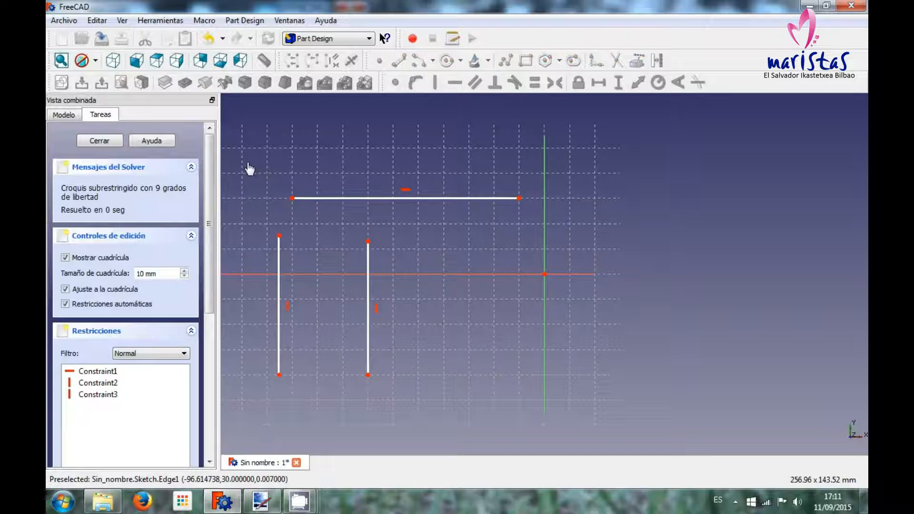
# Step: Delete all three lines from the sketch
pyautogui.moveTo(248, 164); pyautogui.dragTo(524, 394)
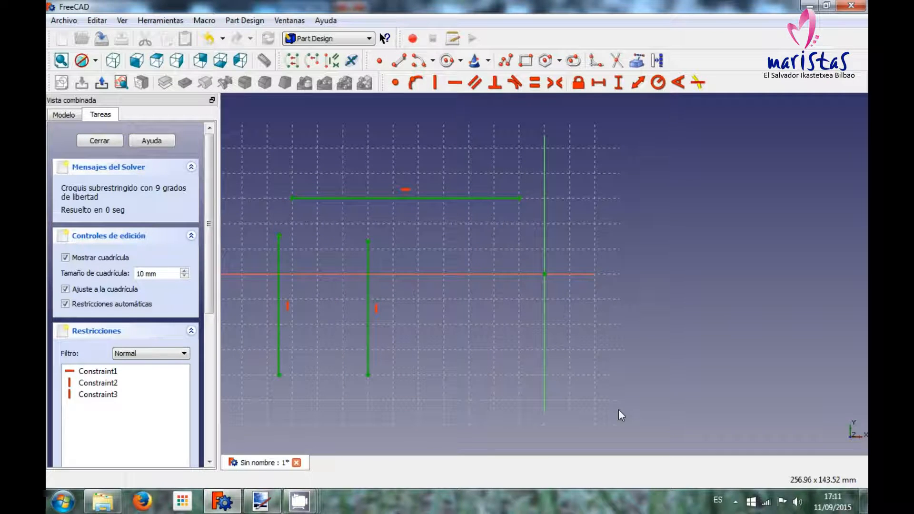
pyautogui.press('Delete')
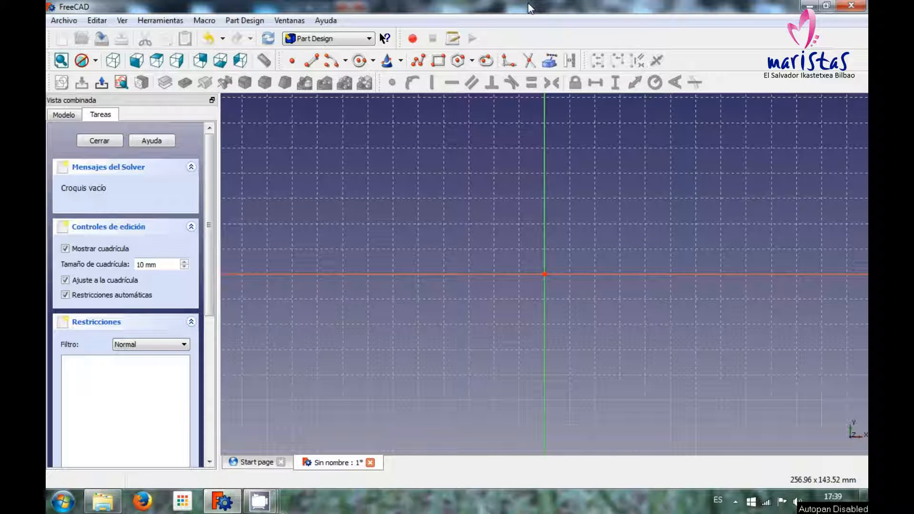
# Step: Draw a horizontal line 50 mm above the horizontal axis, left of the vertical axis, and constrain its horizontal length to 80 mm
pyautogui.click(312, 61)
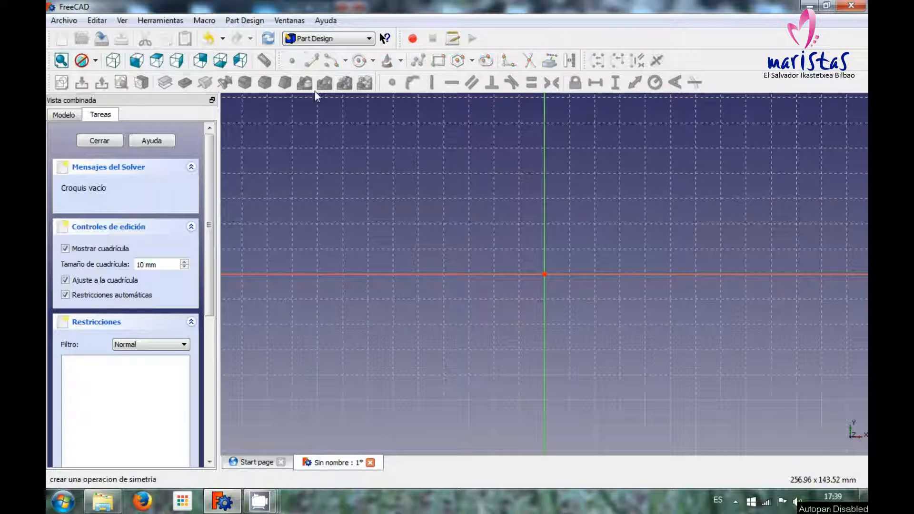
pyautogui.click(291, 148)
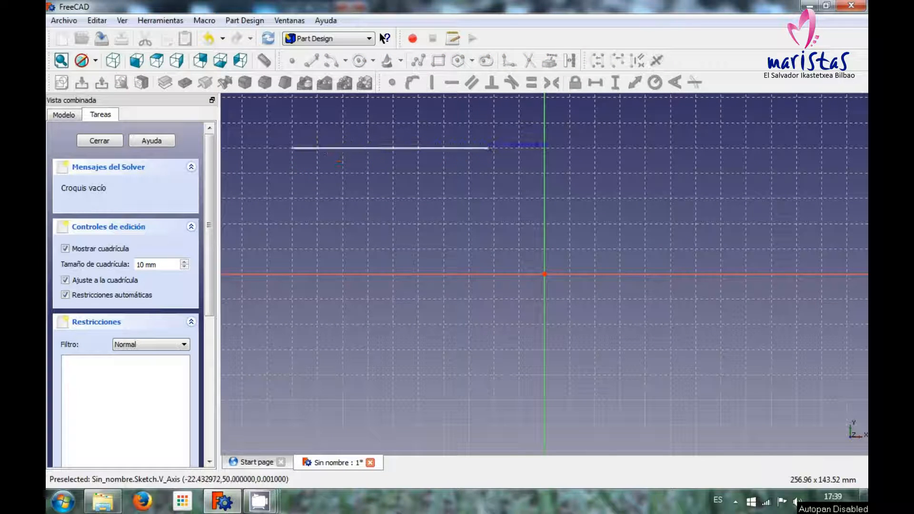
pyautogui.click(490, 148)
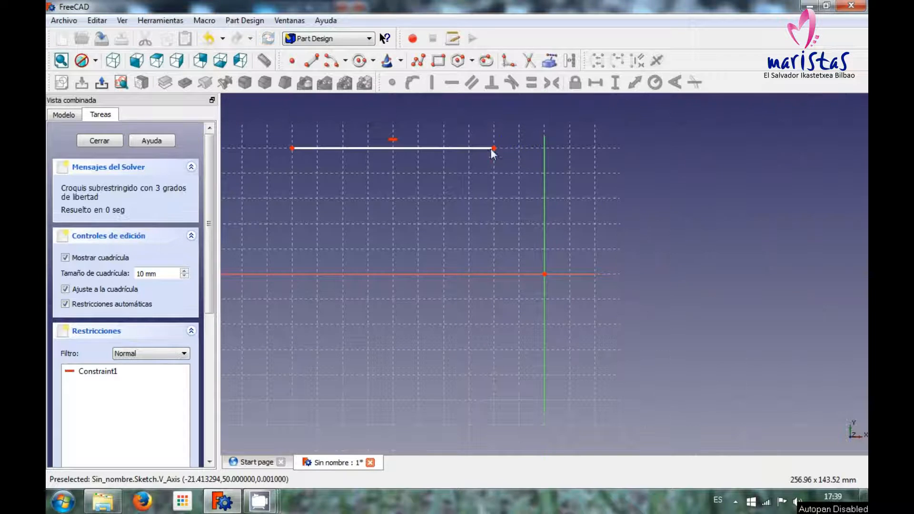
pyautogui.click(415, 149)
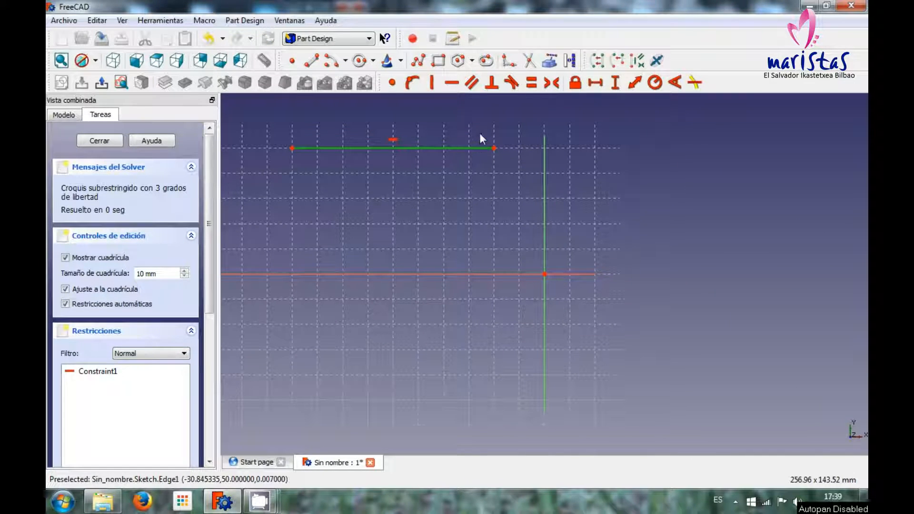
pyautogui.click(601, 85)
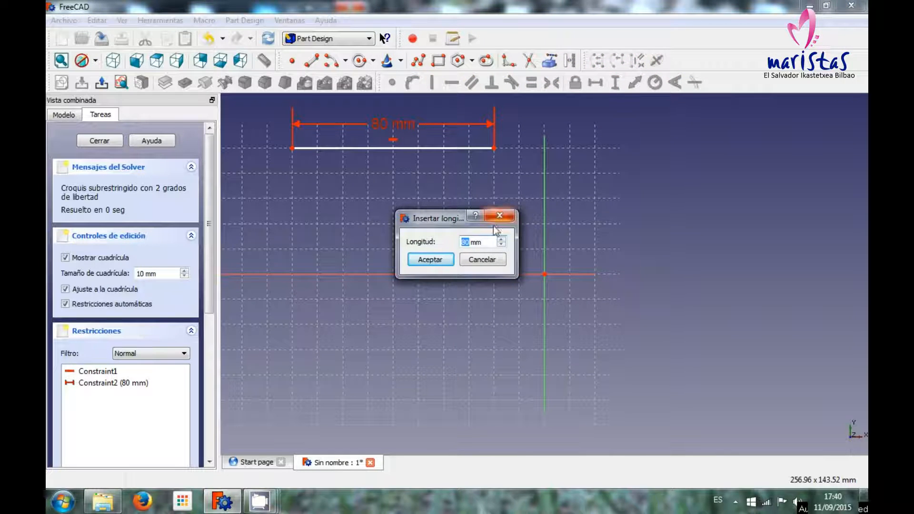
pyautogui.click(430, 261)
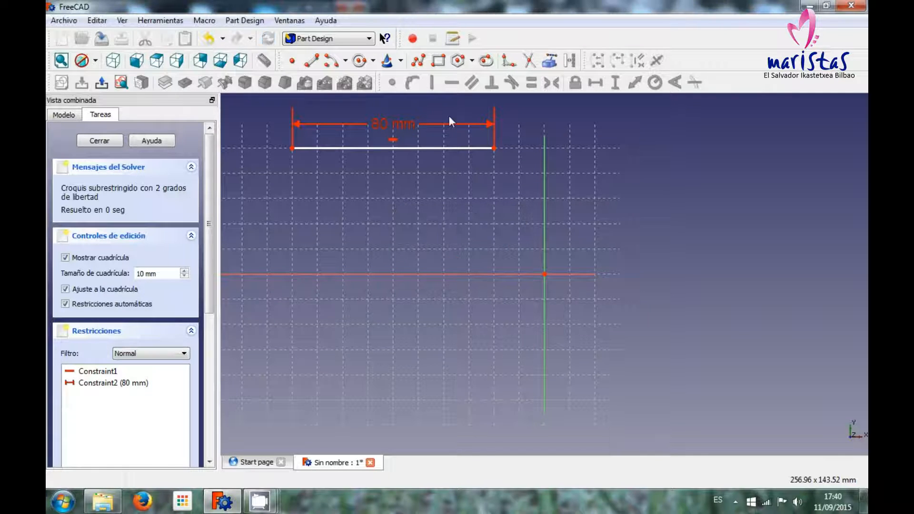
# Step: Draw a vertical line about 50 mm long, 110 mm left of the vertical axis, starting 40 mm above the horizontal axis
pyautogui.click(307, 65)
pyautogui.click(267, 173)
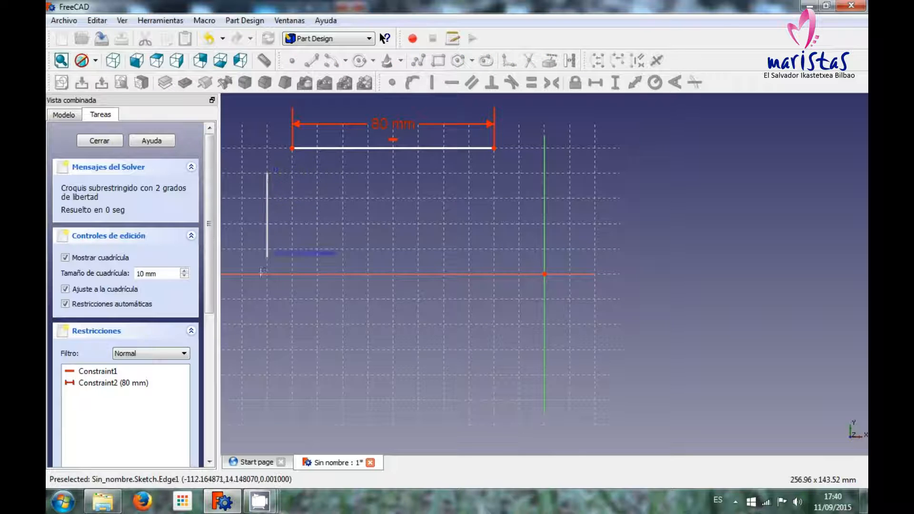
pyautogui.click(267, 299)
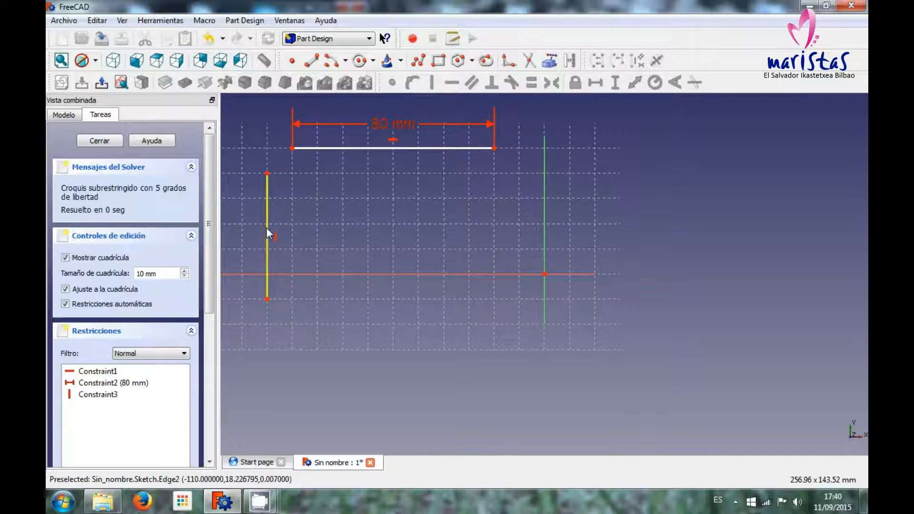
# Step: Constrain the vertical line's vertical length to 80 mm and move the line down below the level of the horizontal line
pyautogui.click(267, 234)
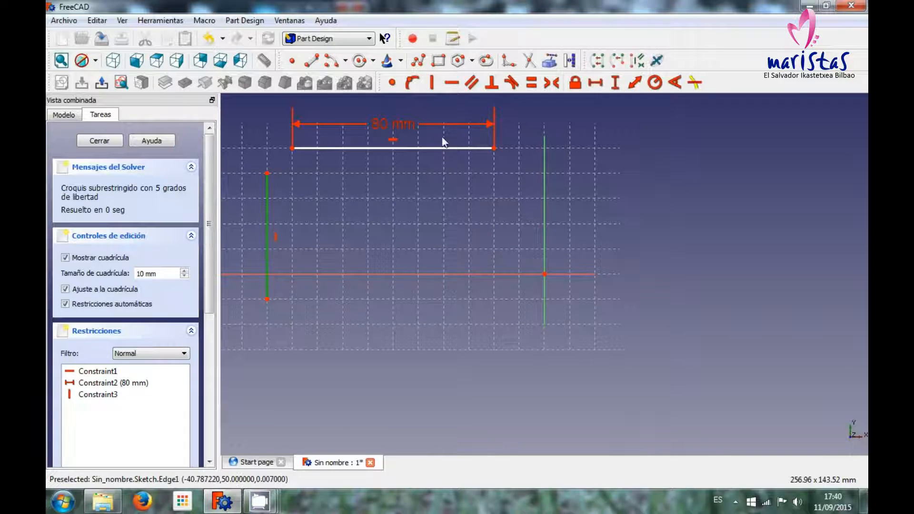
pyautogui.click(616, 84)
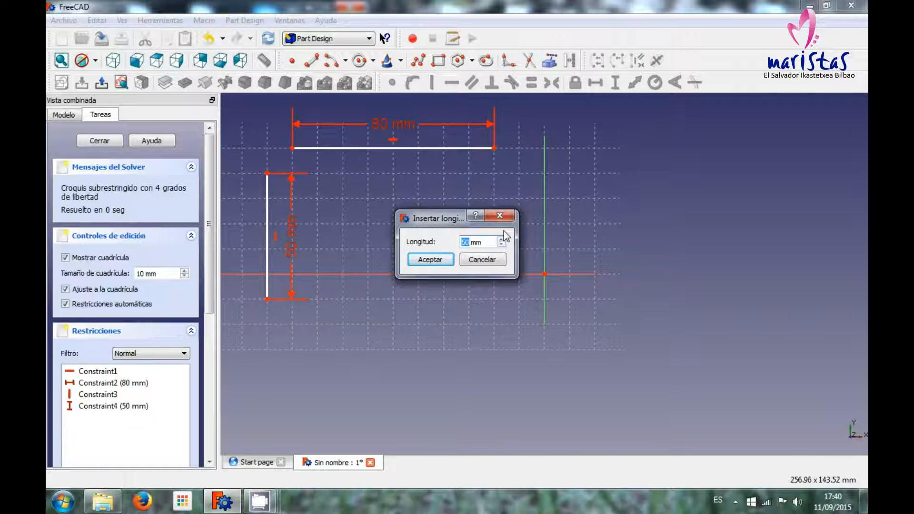
pyautogui.write('80')
pyautogui.press('Return')
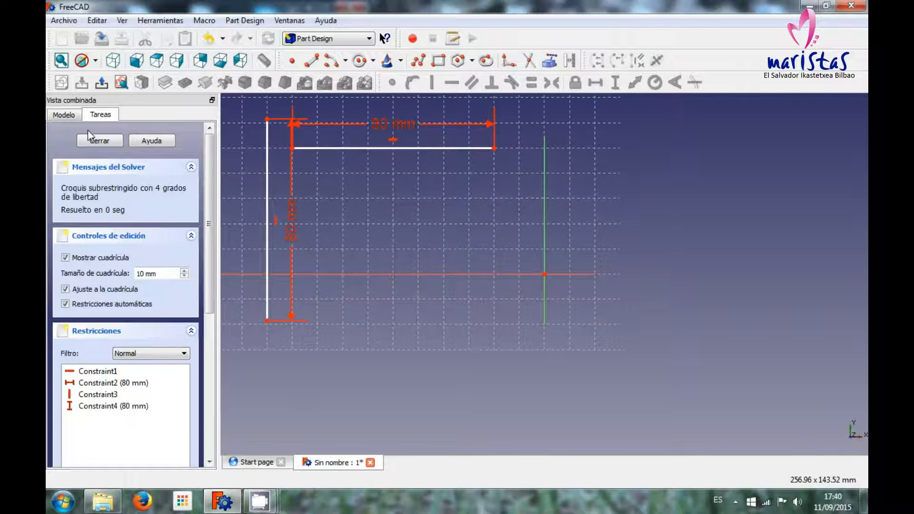
pyautogui.moveTo(267, 170); pyautogui.dragTo(265, 237)
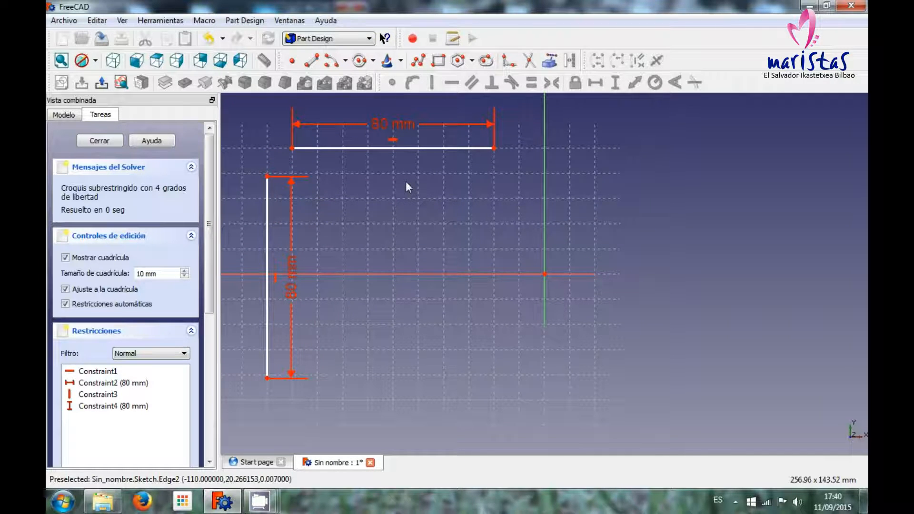
# Step: Draw a second vertical line 10 mm left of the vertical axis and constrain its vertical length to 80 mm
pyautogui.click(315, 65)
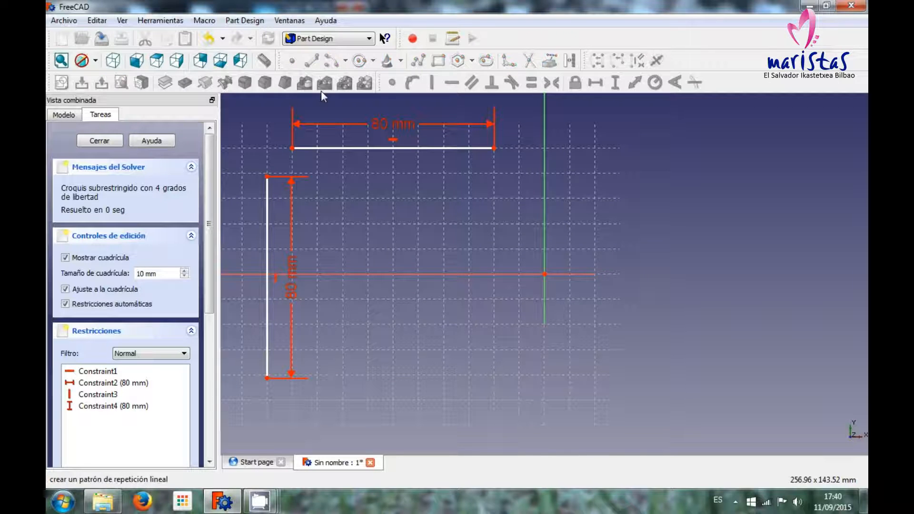
pyautogui.click(519, 189)
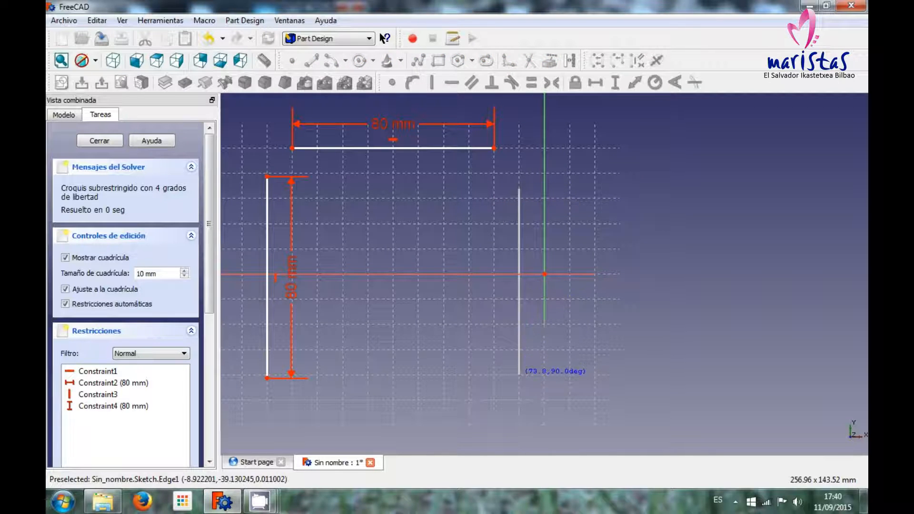
pyautogui.click(519, 375)
pyautogui.click(521, 235)
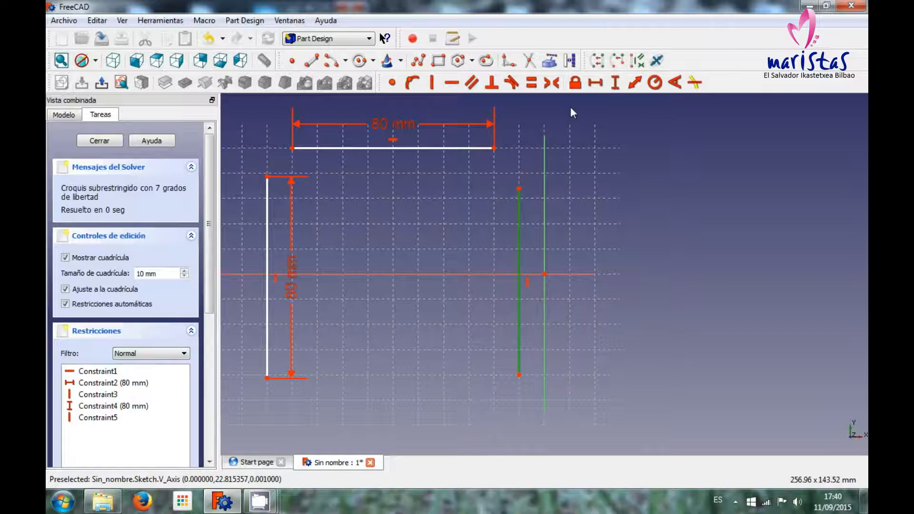
pyautogui.click(616, 84)
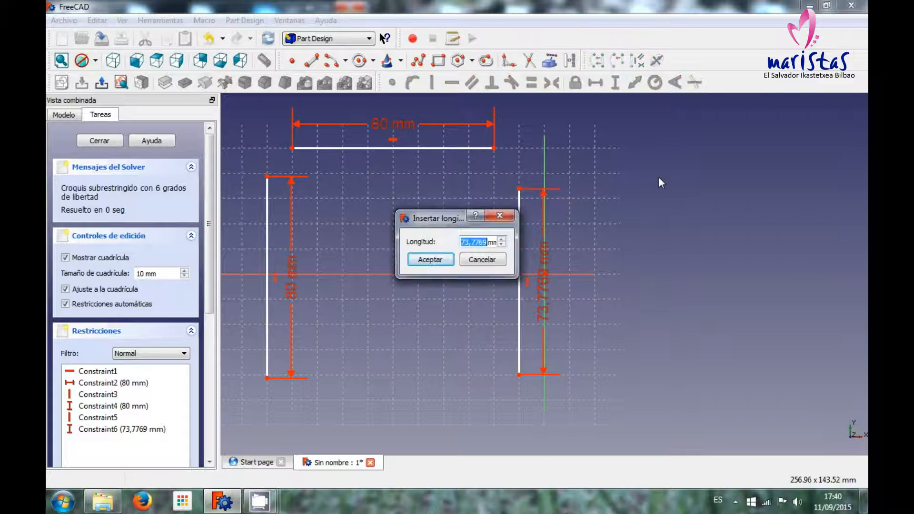
pyautogui.write('80')
pyautogui.press('Return')
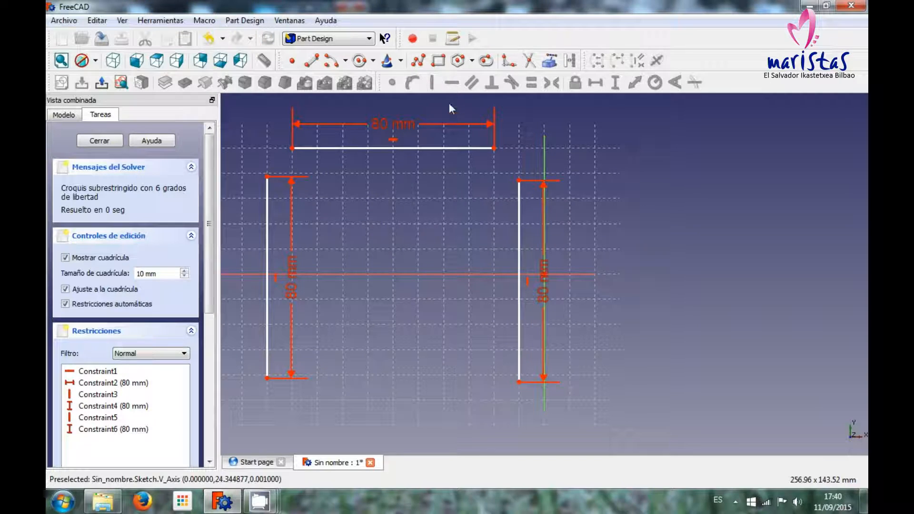
# Step: Draw a horizontal line below the two vertical lines, aligned with the upper horizontal line, and constrain its horizontal length to 80 mm
pyautogui.click(312, 61)
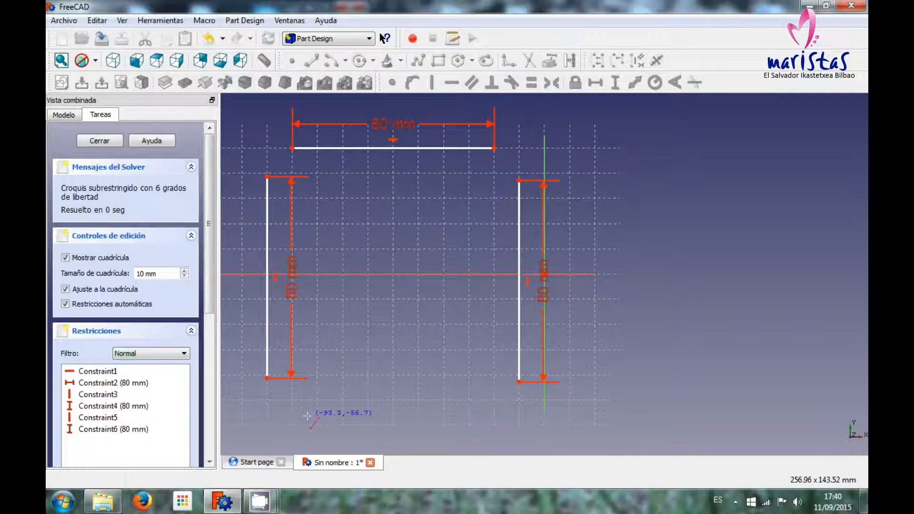
pyautogui.click(292, 415)
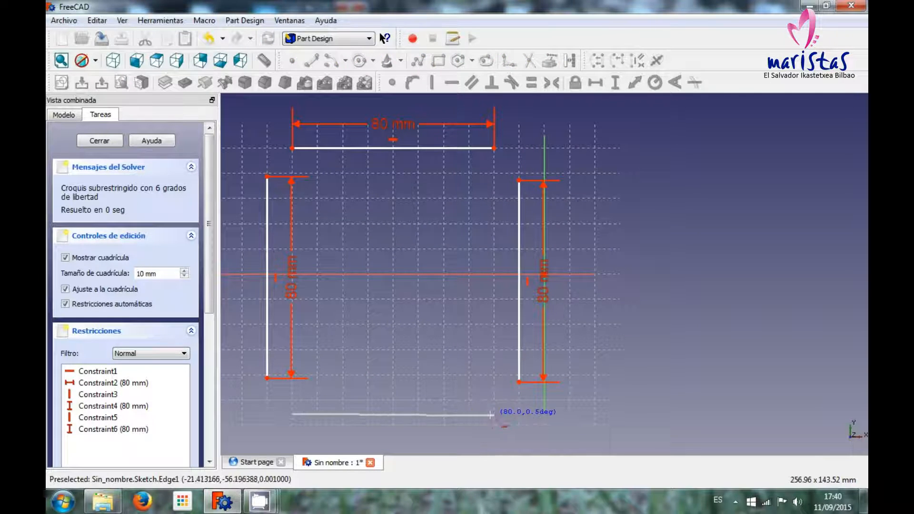
pyautogui.click(493, 414)
pyautogui.click(462, 415)
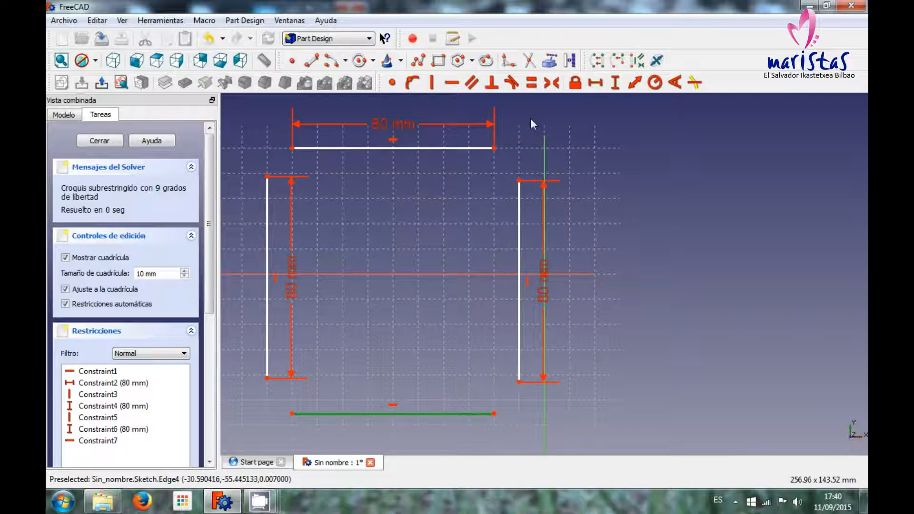
pyautogui.click(594, 83)
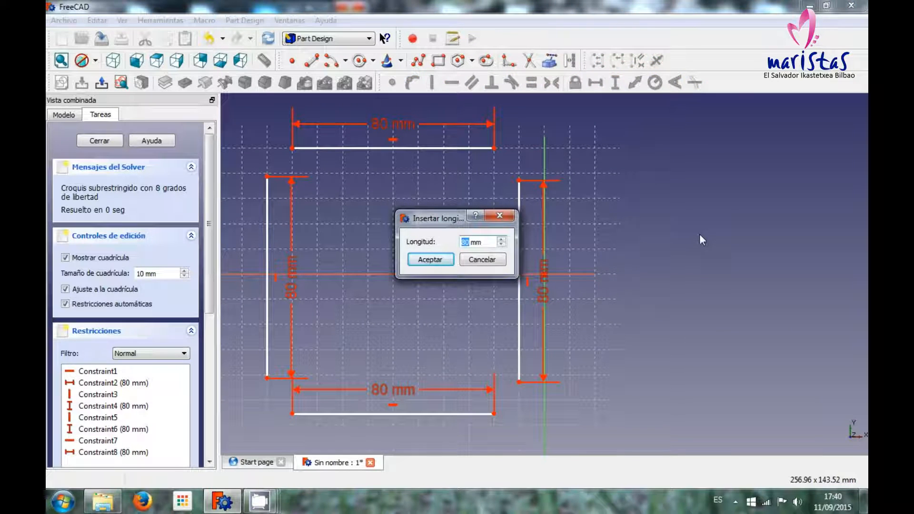
pyautogui.write('80')
pyautogui.press('Return')
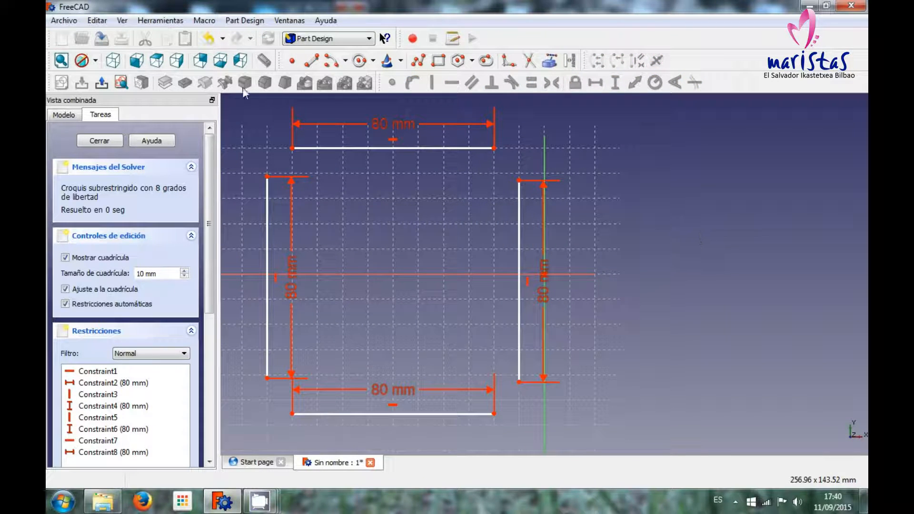
# Step: Save the document as figura 001.FCStd in the freecad folder, replacing the existing file
pyautogui.click(106, 40)
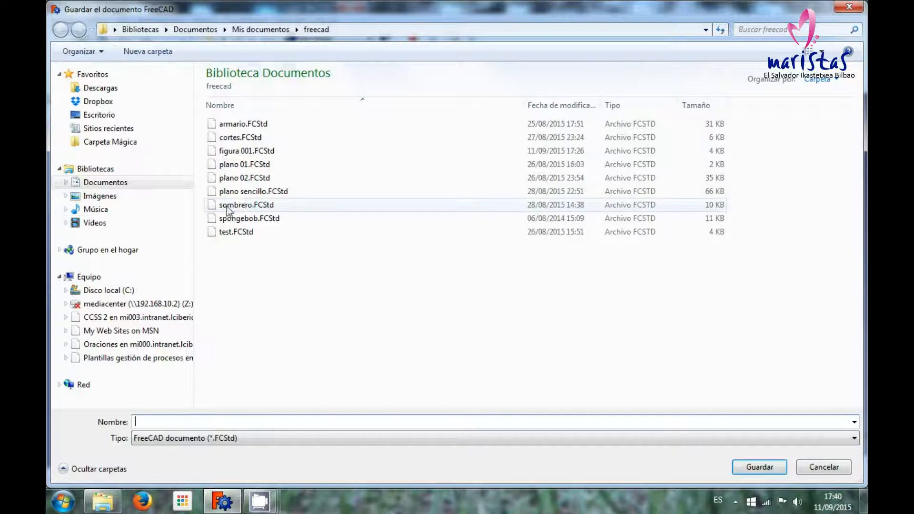
pyautogui.doubleClick(243, 153)
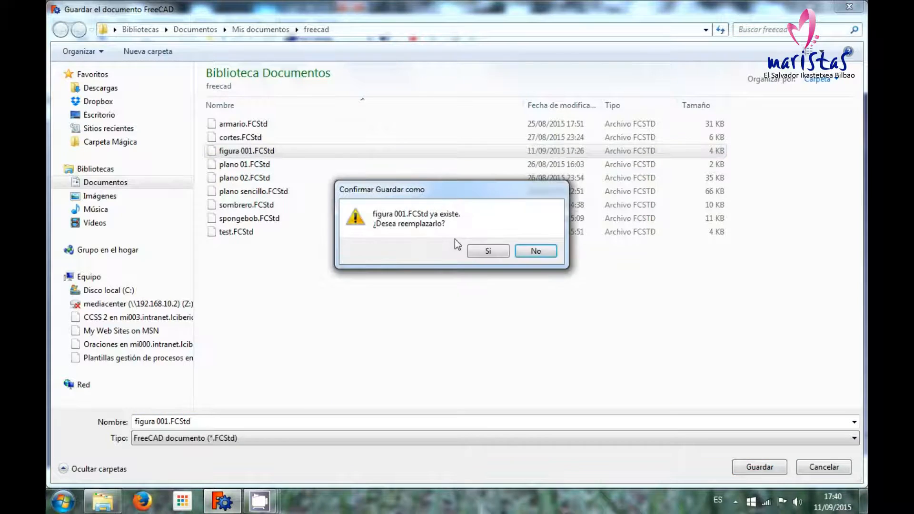
pyautogui.click(487, 249)
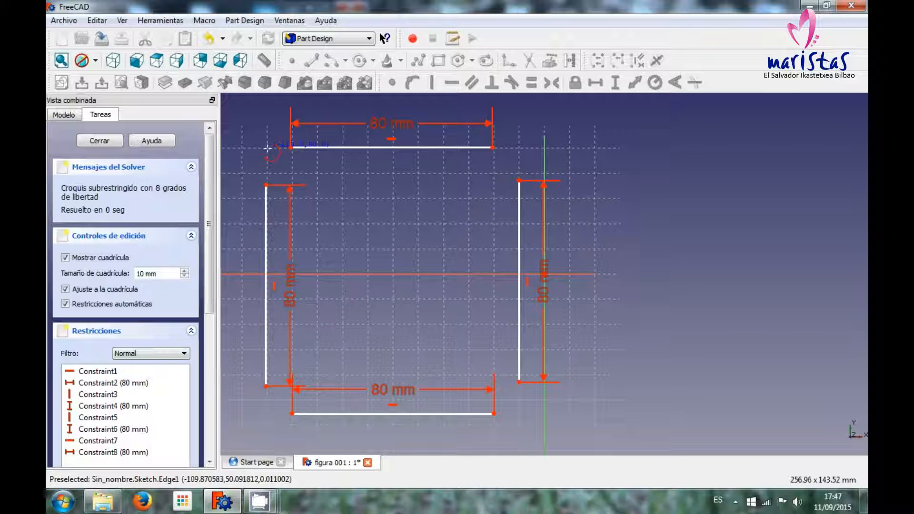
# Step: Draw a quarter arc of about 10 mm radius in the upper-left corner, centred outside, from the upper line's left end toward the left line
pyautogui.click(267, 148)
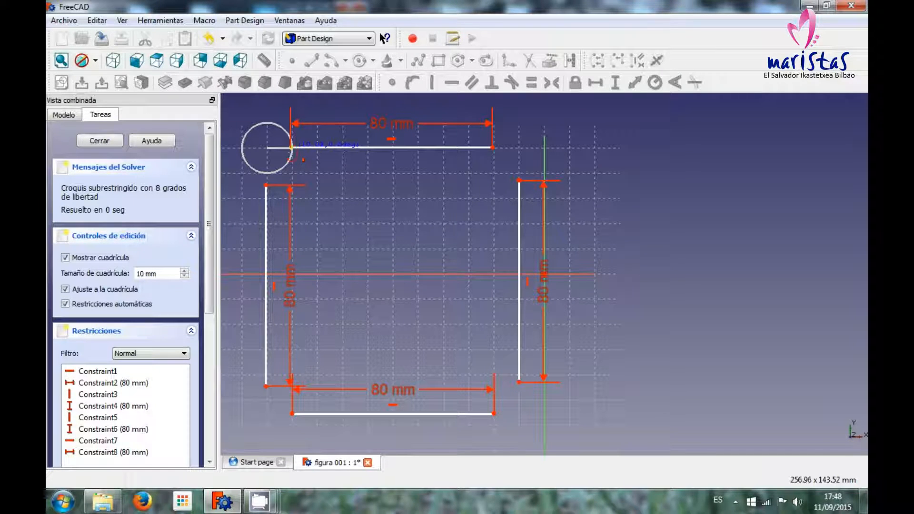
pyautogui.click(291, 147)
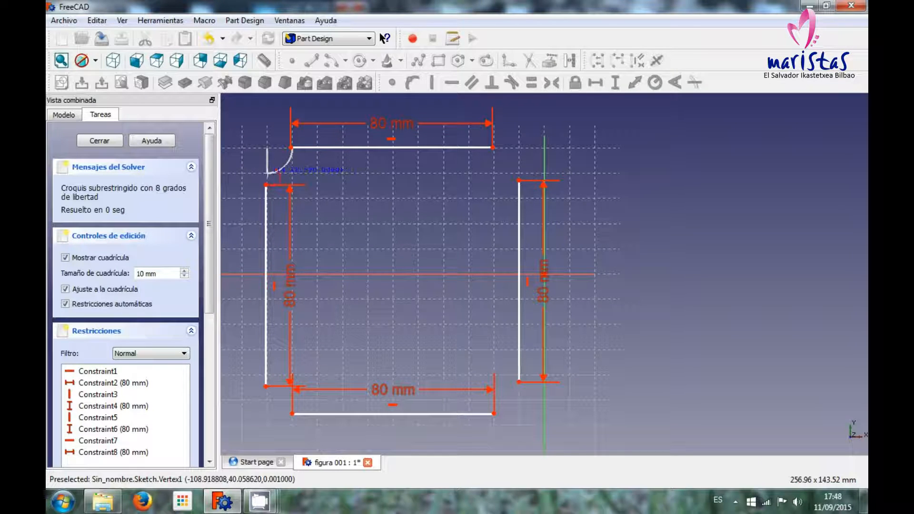
pyautogui.click(267, 174)
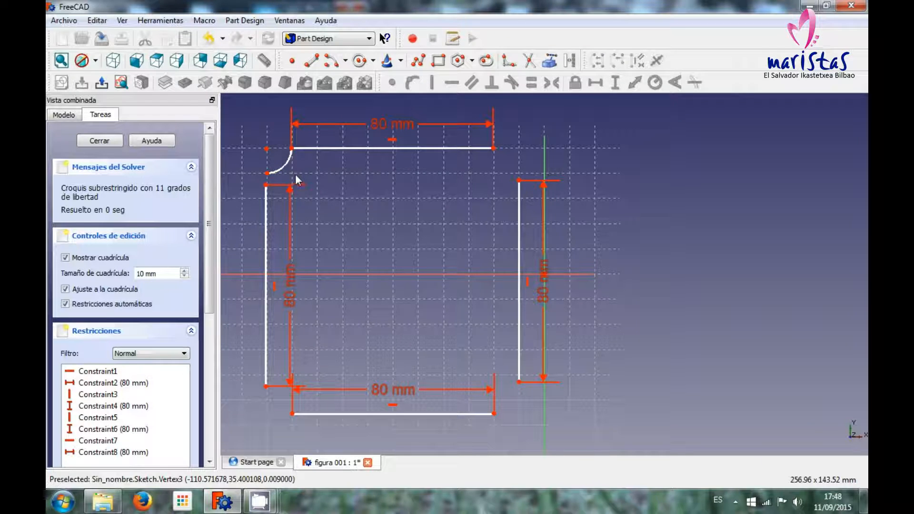
# Step: Constrain the upper-left corner arc to a radius of 10 mm and an angle of 90°
pyautogui.click(284, 167)
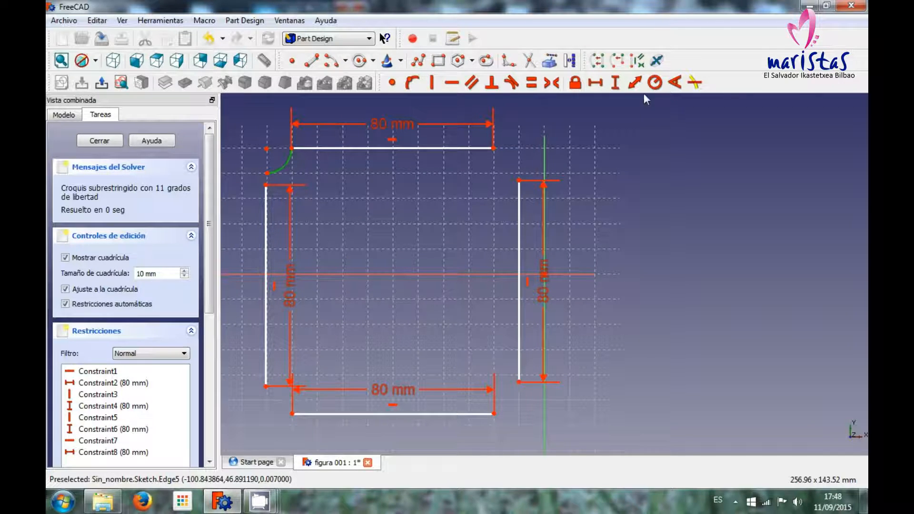
pyautogui.click(655, 83)
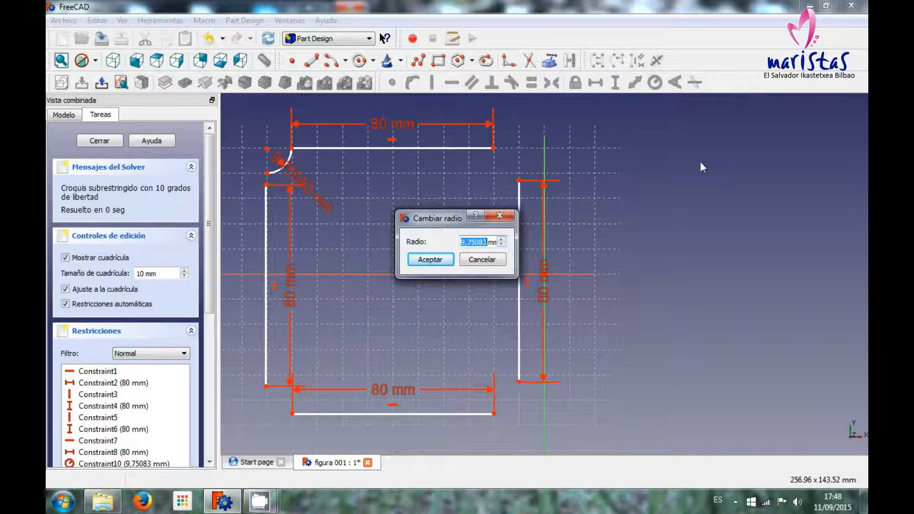
pyautogui.write('10')
pyautogui.press('Return')
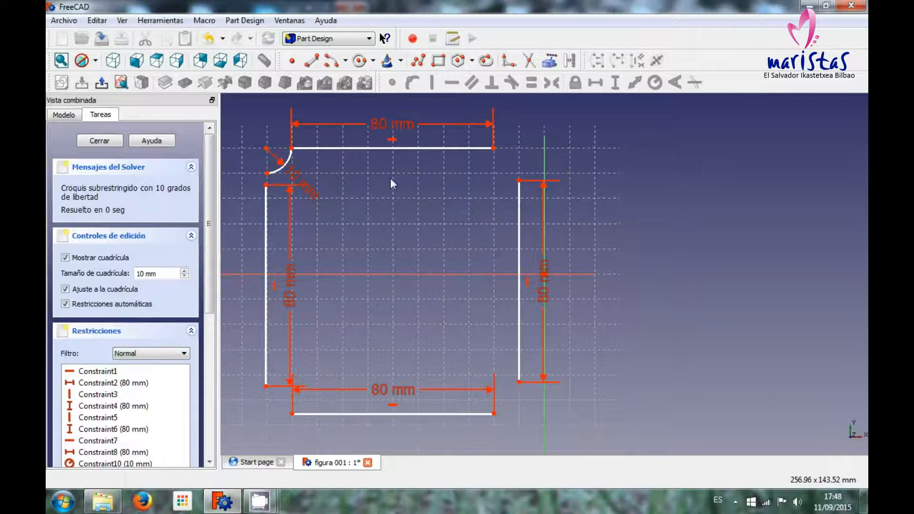
pyautogui.click(279, 167)
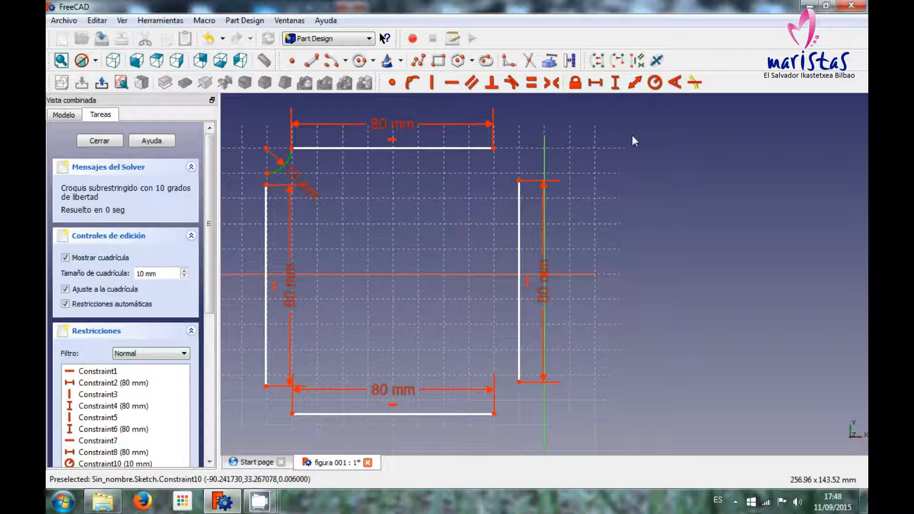
pyautogui.click(676, 83)
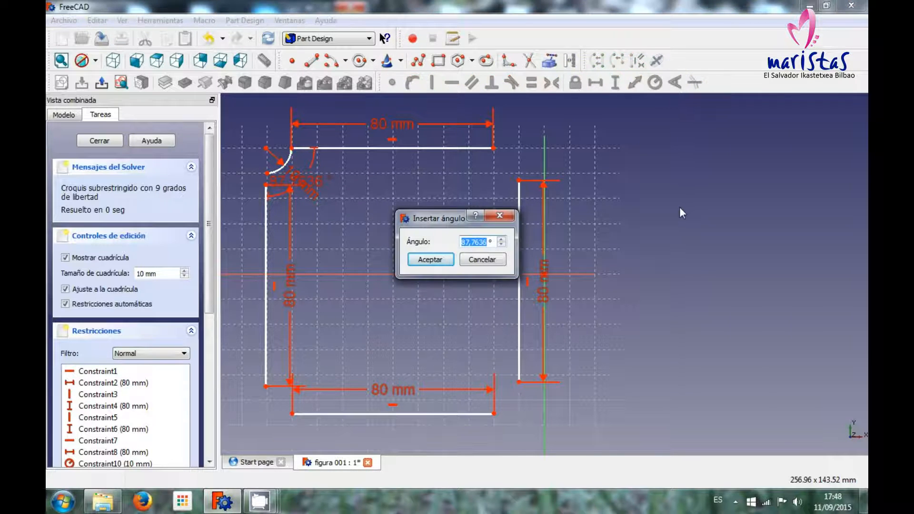
pyautogui.write('90')
pyautogui.press('Return')
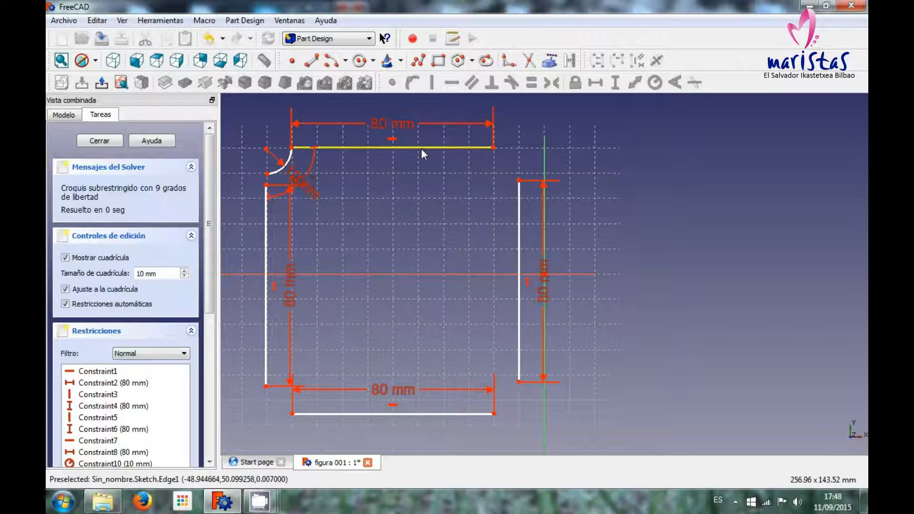
# Step: Shift the upper line with its attached arc, and constrain the horizontal distance between the arc's endpoints to 10 mm
pyautogui.moveTo(421, 149)
pyautogui.mouseDown()
pyautogui.moveTo(461, 139)
pyautogui.moveTo(409, 142)
pyautogui.moveTo(468, 140)
pyautogui.moveTo(402, 141)
pyautogui.moveTo(469, 141)
pyautogui.moveTo(400, 141)
pyautogui.moveTo(476, 143)
pyautogui.moveTo(437, 143)
pyautogui.mouseUp()
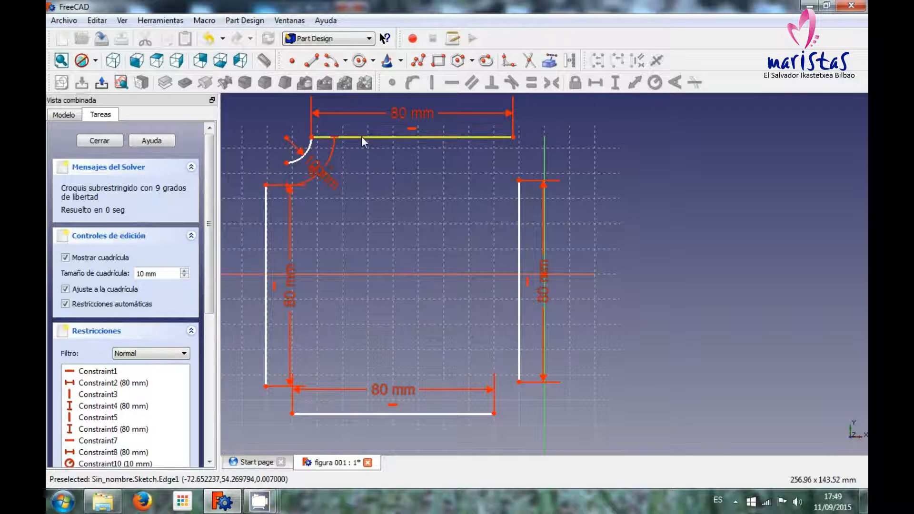
pyautogui.moveTo(361, 136); pyautogui.dragTo(378, 139)
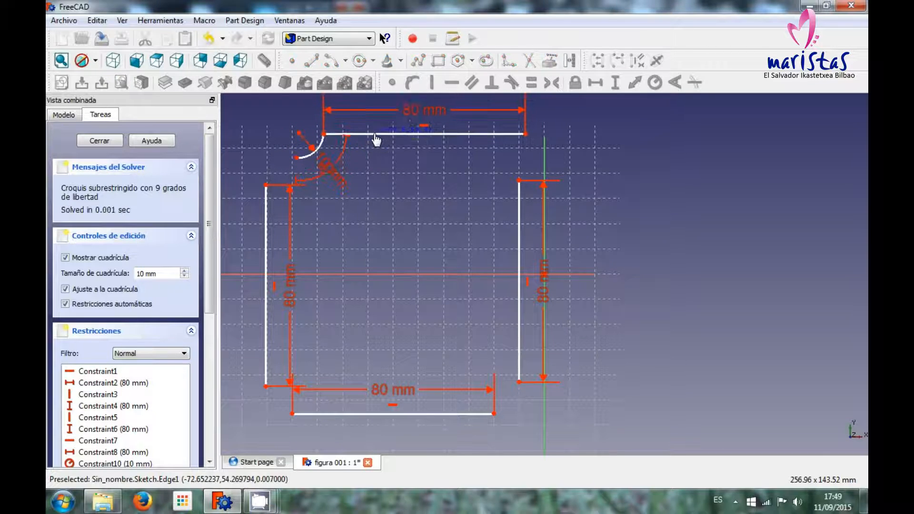
pyautogui.click(324, 136)
pyautogui.click(297, 158)
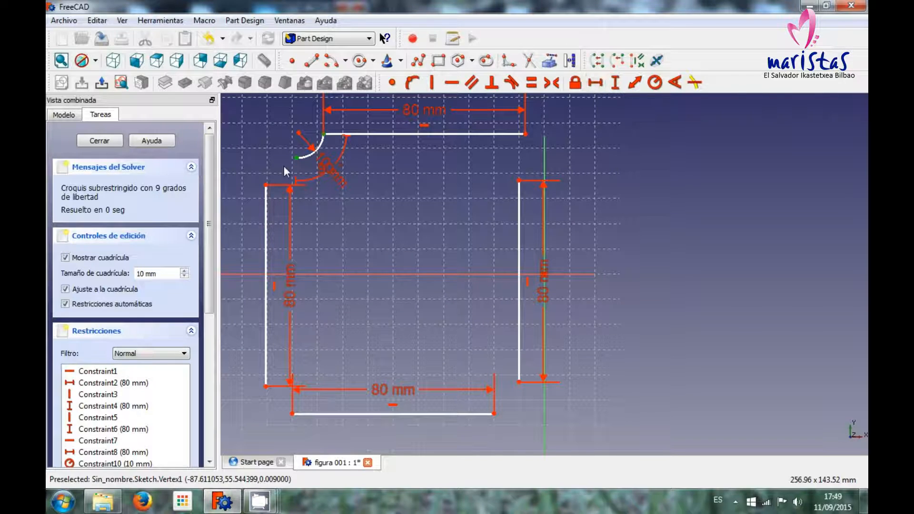
pyautogui.click(594, 87)
pyautogui.write('10')
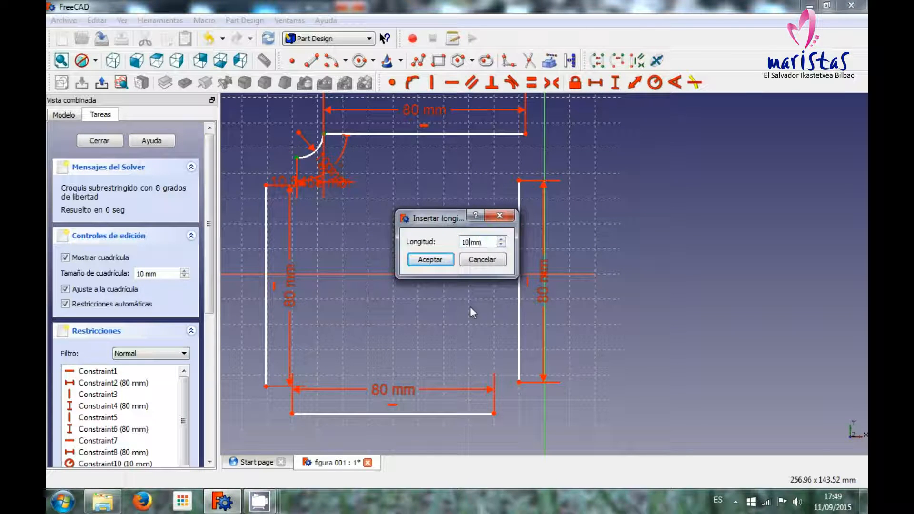
pyautogui.press('Return')
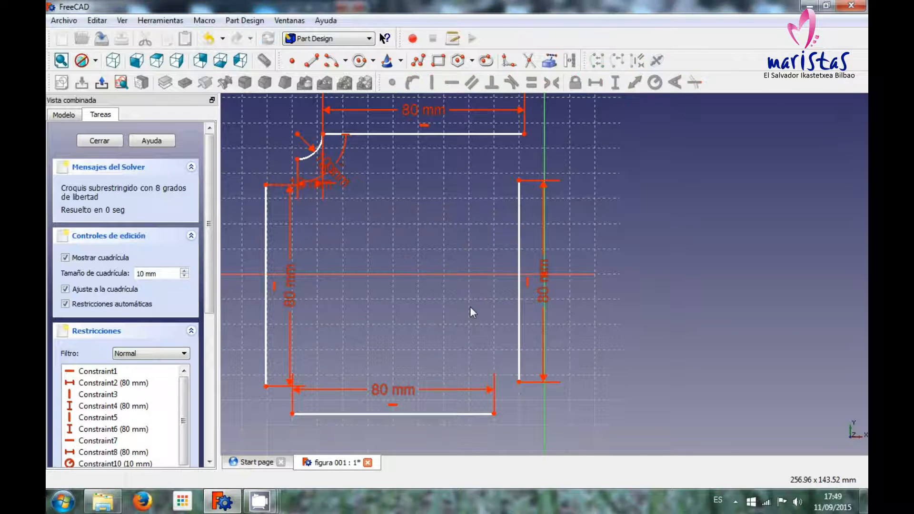
# Step: Make the upper-left arc's lower end coincident with the left line's upper end, and save the document
pyautogui.moveTo(428, 134)
pyautogui.mouseDown()
pyautogui.moveTo(471, 154)
pyautogui.moveTo(403, 143)
pyautogui.moveTo(457, 145)
pyautogui.mouseUp()
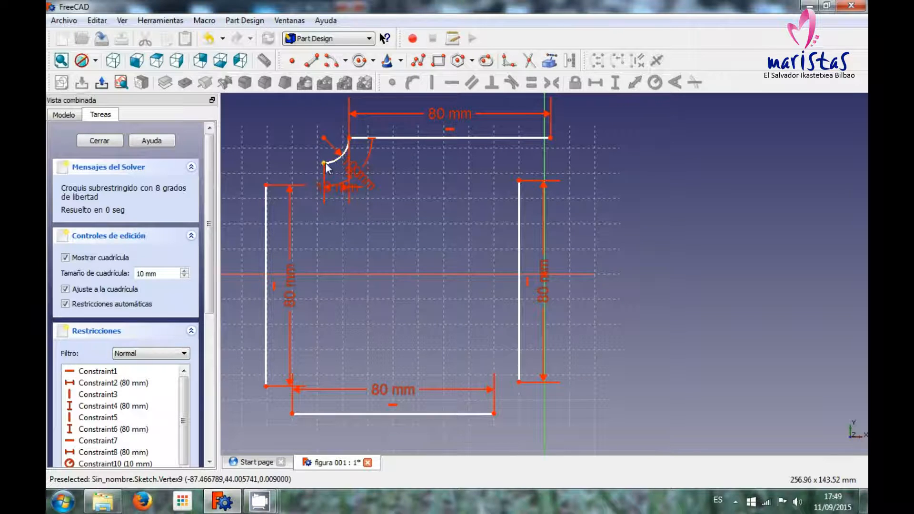
pyautogui.moveTo(413, 139); pyautogui.dragTo(358, 147)
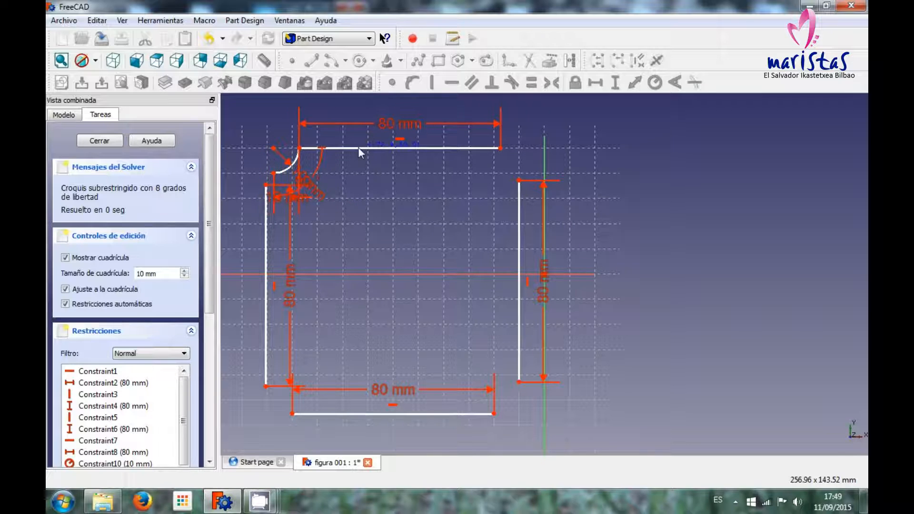
pyautogui.click(274, 174)
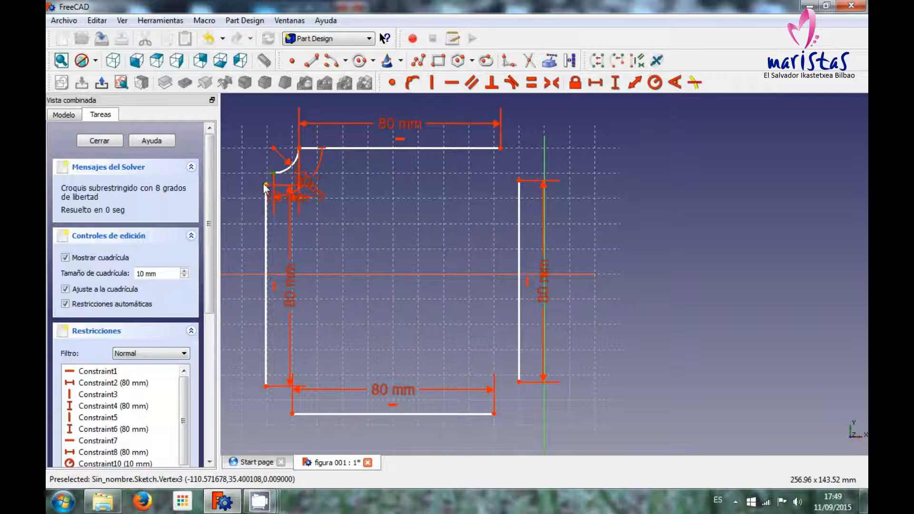
pyautogui.click(266, 184)
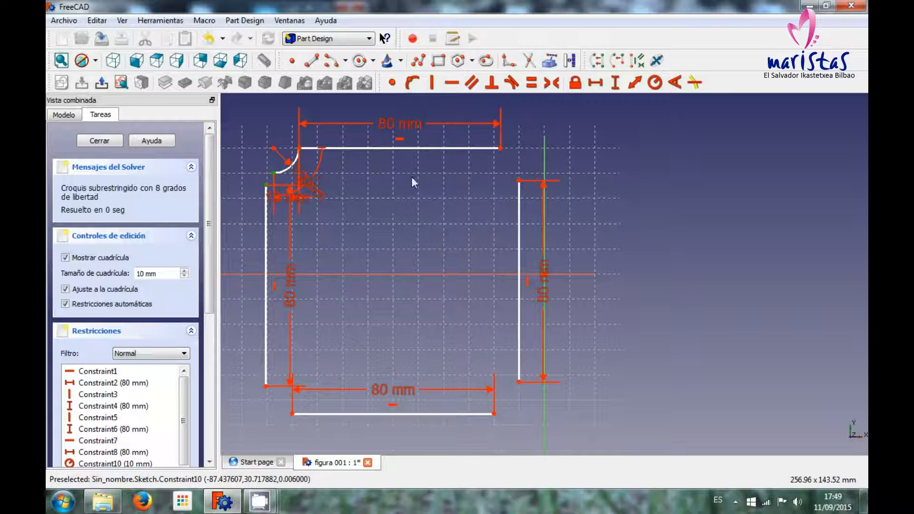
pyautogui.click(393, 84)
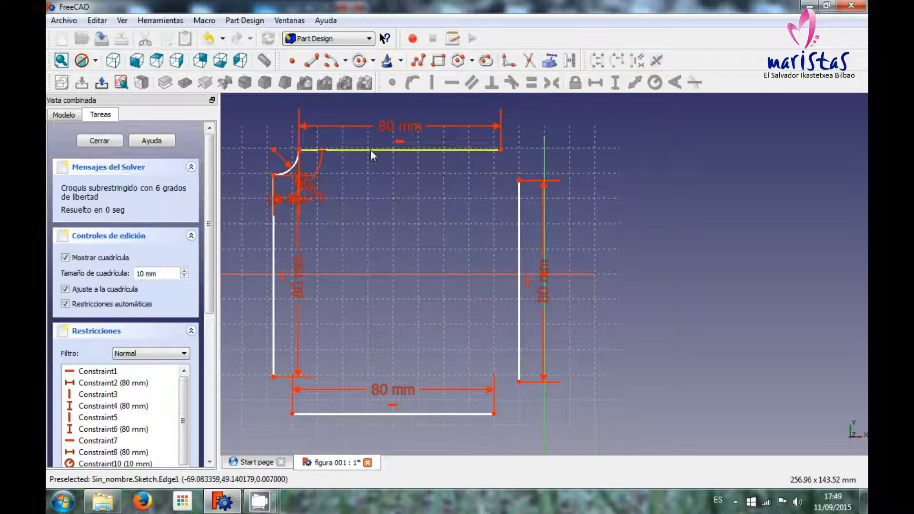
pyautogui.moveTo(359, 151)
pyautogui.mouseDown()
pyautogui.moveTo(367, 146)
pyautogui.moveTo(386, 172)
pyautogui.moveTo(353, 159)
pyautogui.moveTo(393, 162)
pyautogui.moveTo(398, 144)
pyautogui.moveTo(367, 152)
pyautogui.mouseUp()
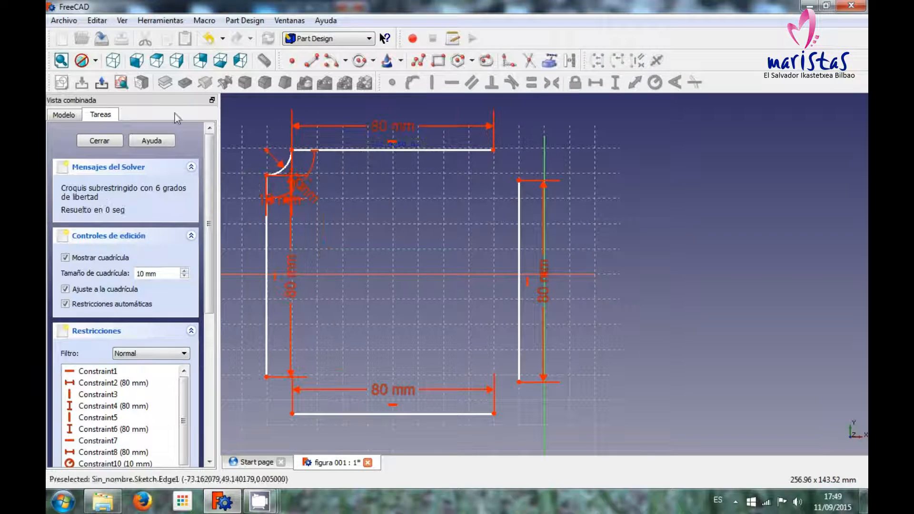
pyautogui.click(102, 39)
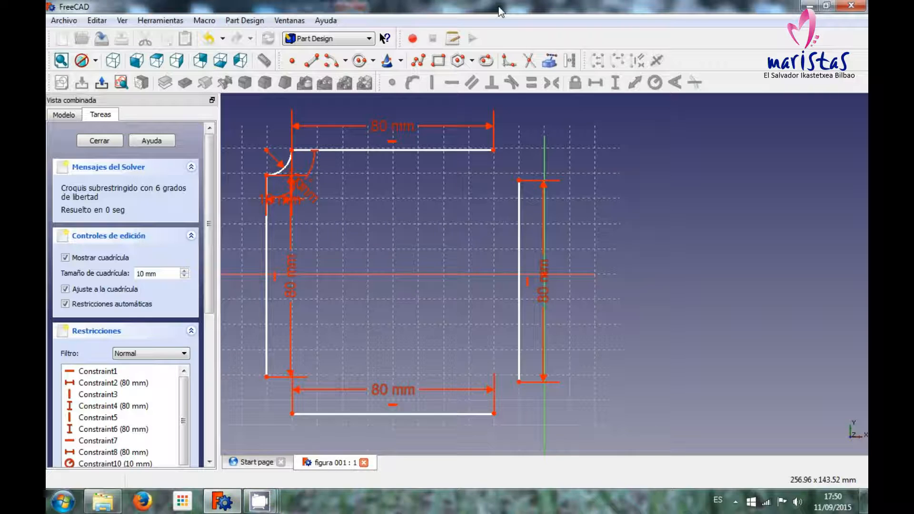
# Step: Draw a quarter arc of about 10 mm radius in the lower-left corner, centred outside, from the left line's lower end toward the lower line
pyautogui.click(332, 61)
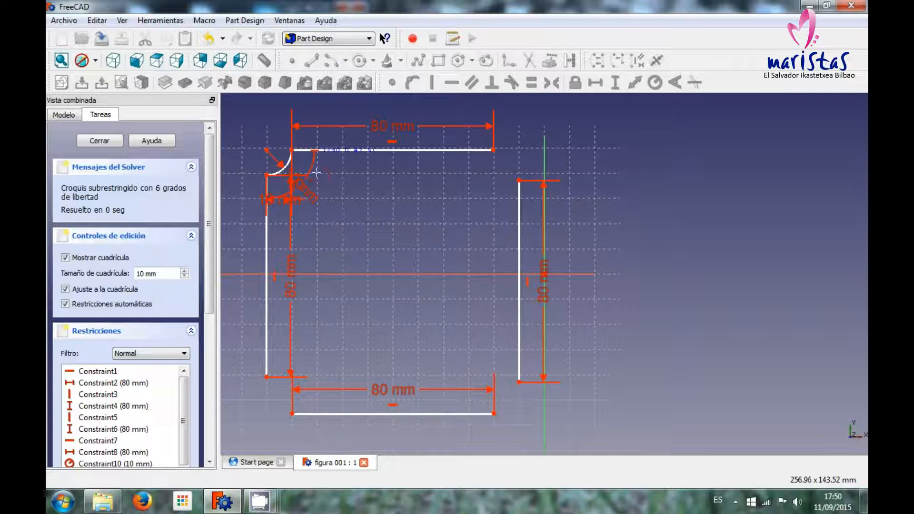
pyautogui.click(267, 400)
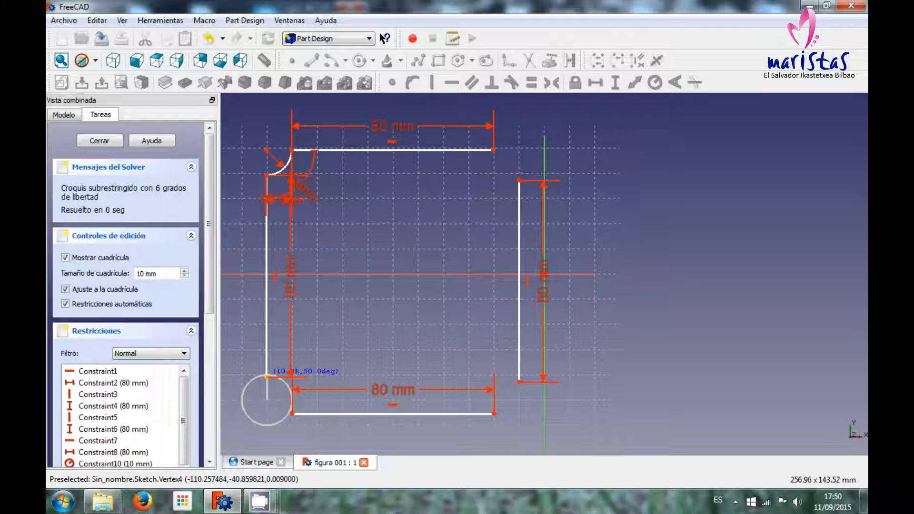
pyautogui.click(267, 376)
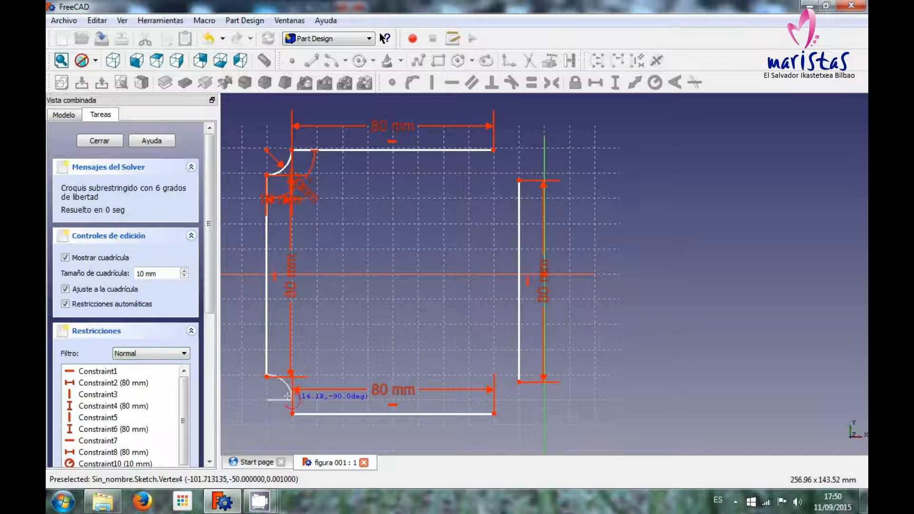
pyautogui.click(287, 396)
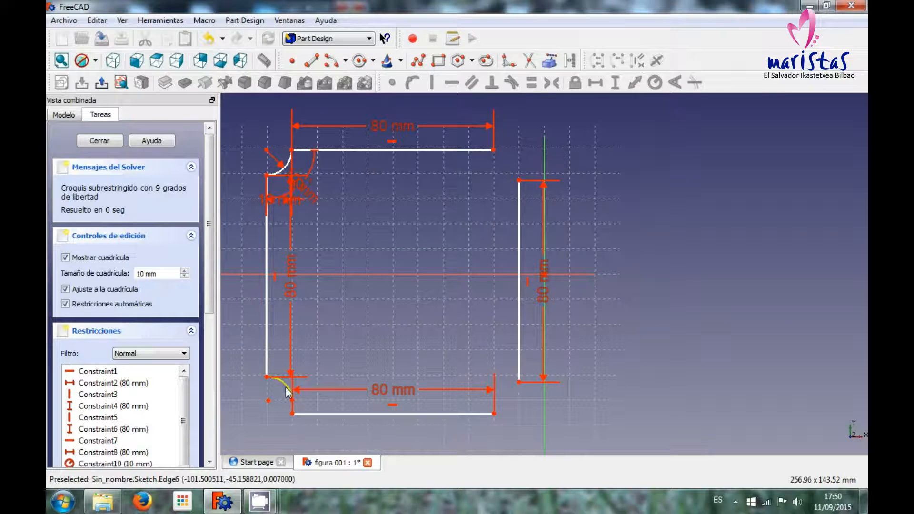
# Step: Constrain the lower-left corner arc to a radius of 10 mm and an angle of 90°
pyautogui.click(286, 388)
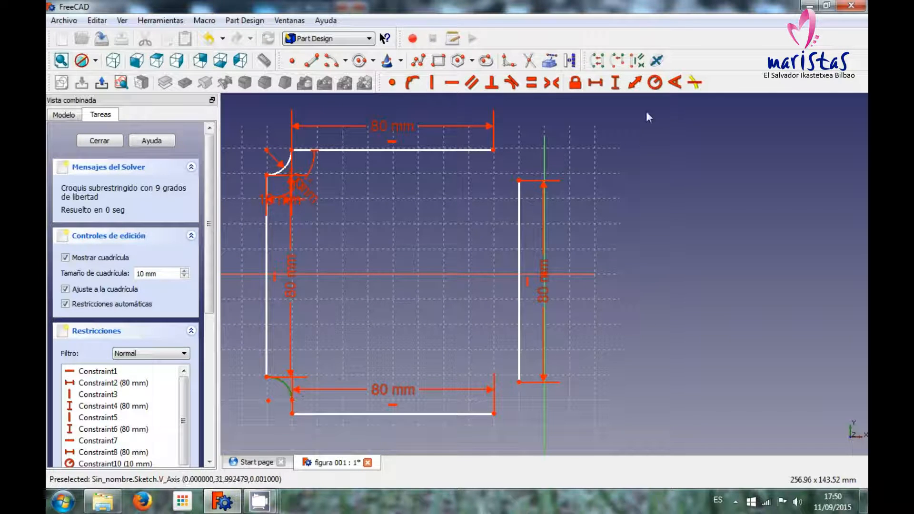
pyautogui.click(655, 83)
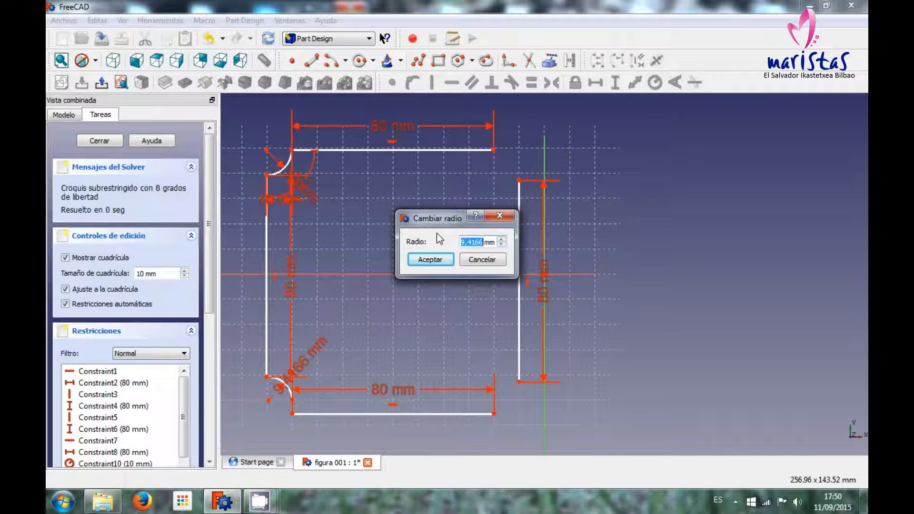
pyautogui.write('10')
pyautogui.press('Return')
pyautogui.click(286, 385)
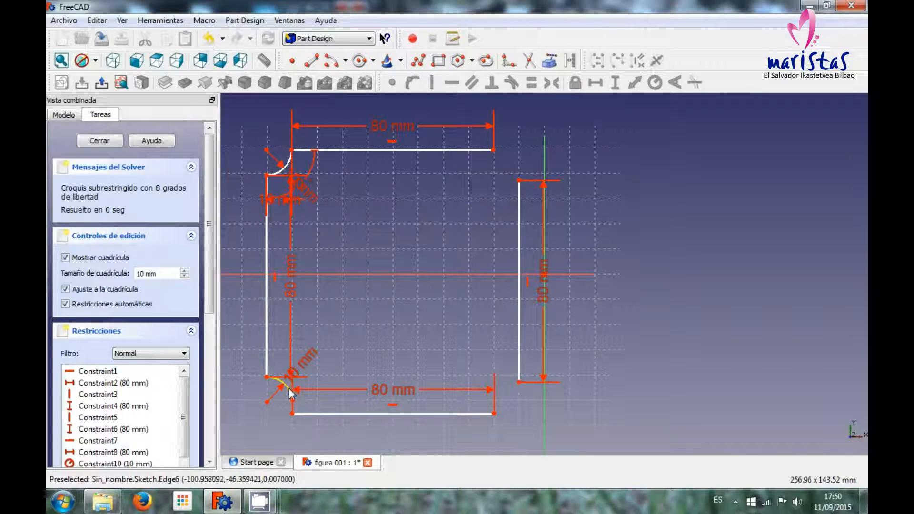
pyautogui.click(674, 83)
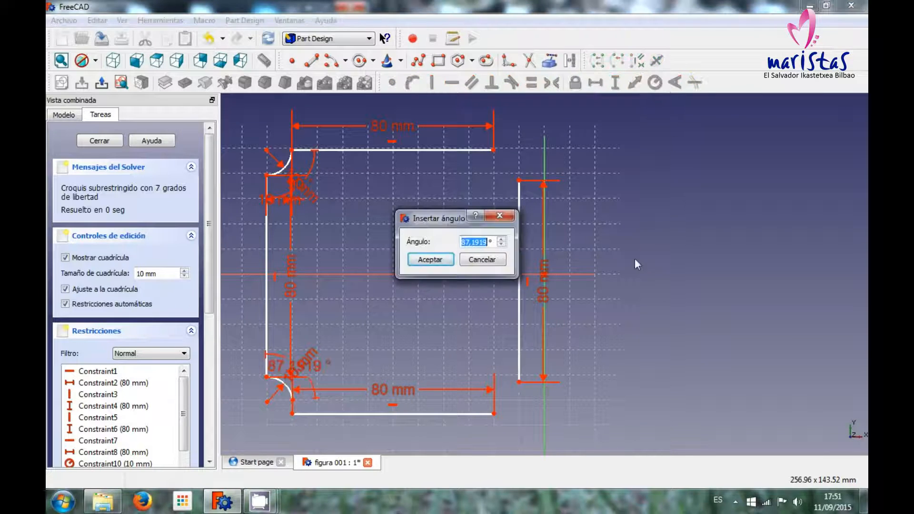
pyautogui.write('60')
pyautogui.press('Return')
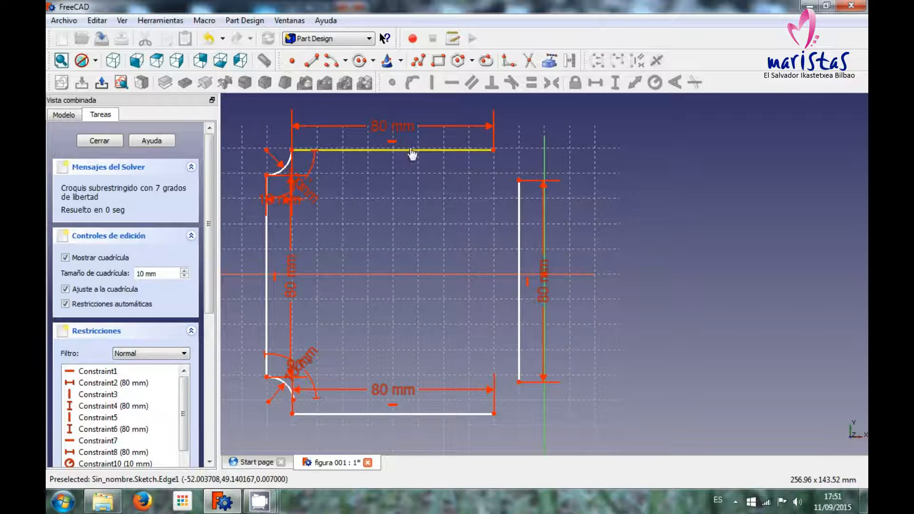
# Step: Constrain the vertical distance between the lower-left arc's endpoints to 10 mm
pyautogui.moveTo(414, 151)
pyautogui.mouseDown()
pyautogui.moveTo(436, 155)
pyautogui.moveTo(414, 153)
pyautogui.mouseUp()
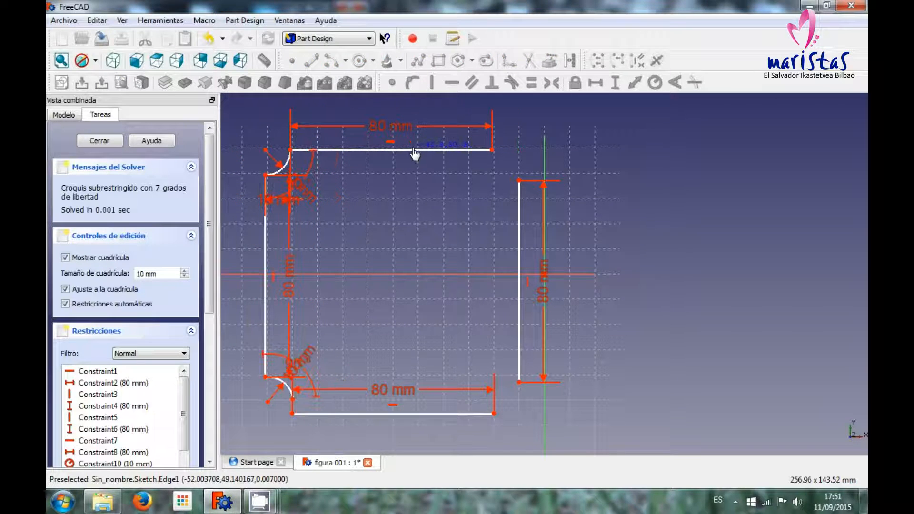
pyautogui.click(265, 378)
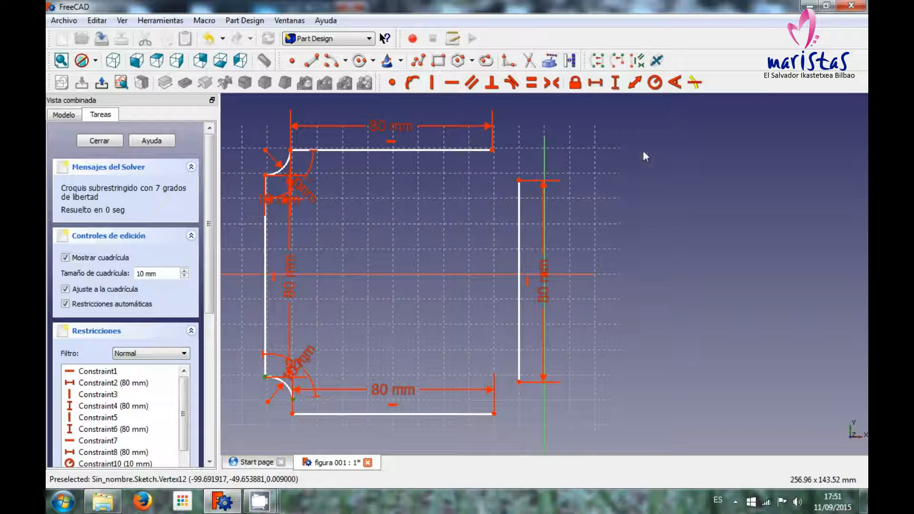
pyautogui.click(615, 83)
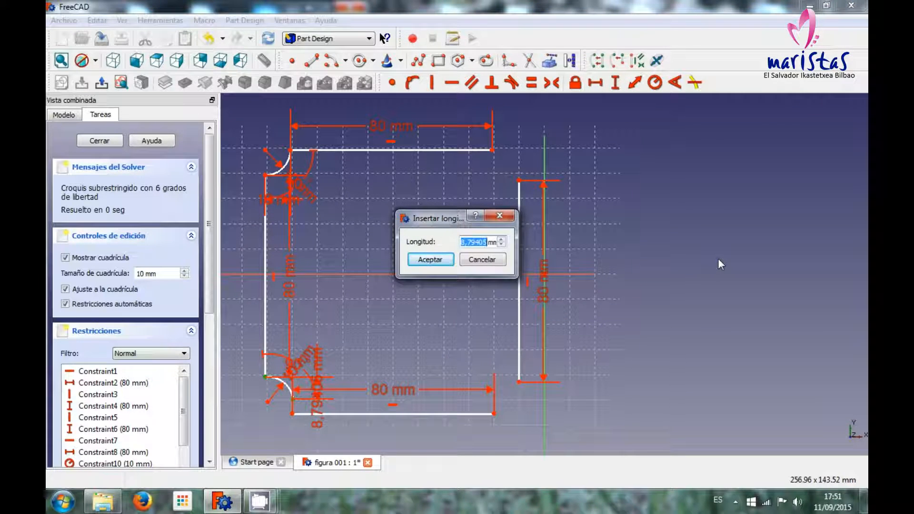
pyautogui.write('10')
pyautogui.press('Return')
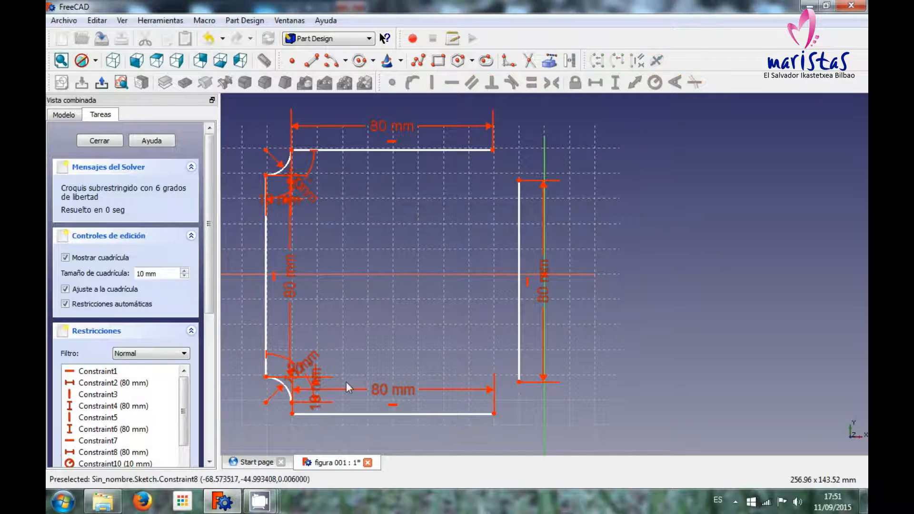
# Step: Make the lower-left arc's free end coincident with the lower line's left end, and shift the joined outline slightly
pyautogui.click(292, 402)
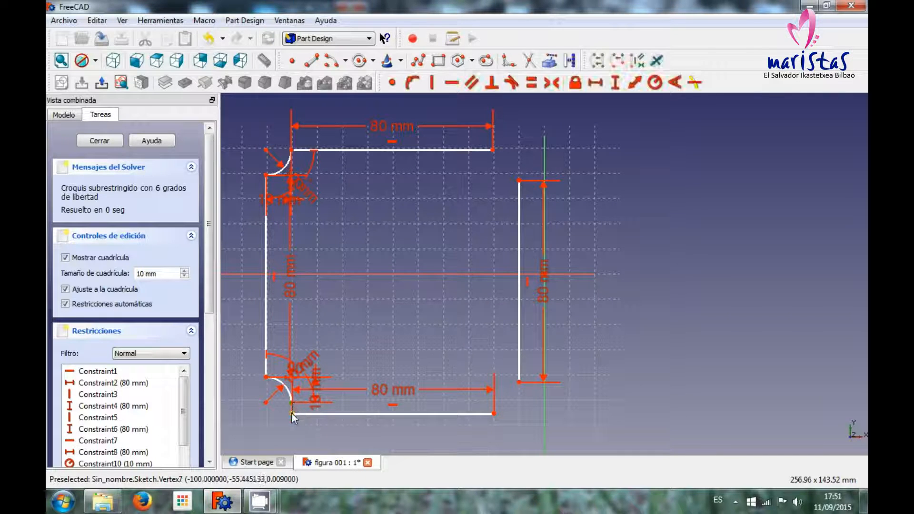
pyautogui.click(292, 413)
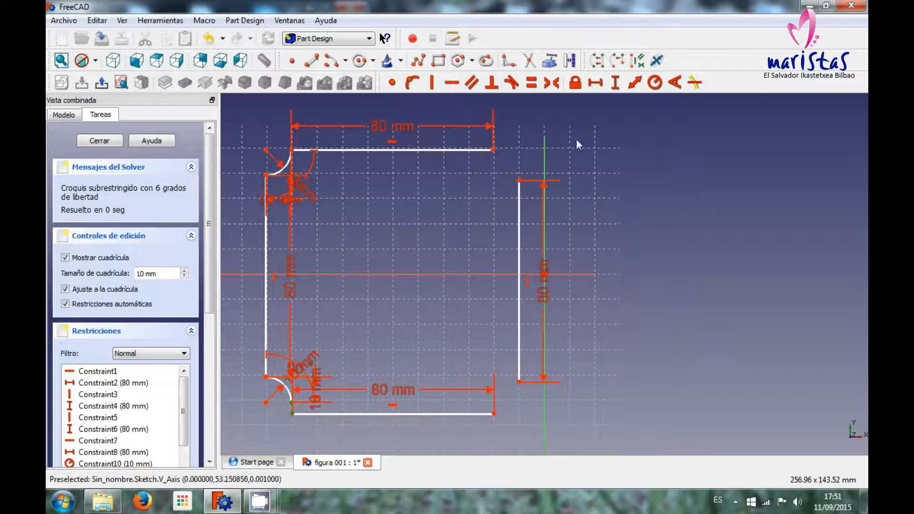
pyautogui.click(392, 83)
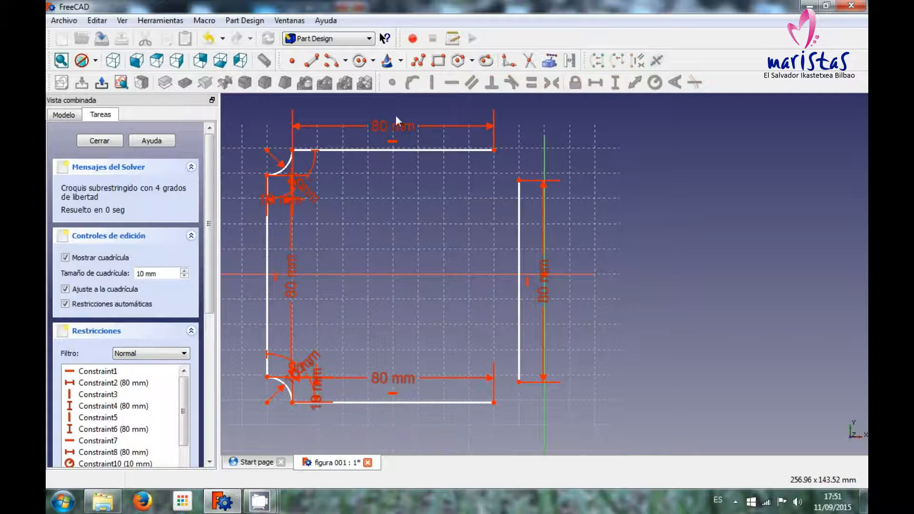
pyautogui.moveTo(402, 150)
pyautogui.mouseDown()
pyautogui.moveTo(388, 158)
pyautogui.moveTo(378, 185)
pyautogui.moveTo(402, 139)
pyautogui.moveTo(405, 155)
pyautogui.mouseUp()
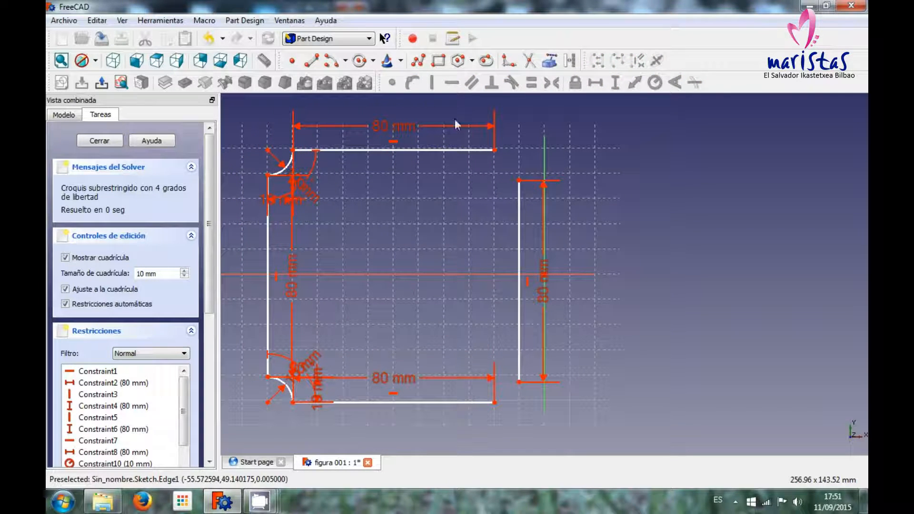
# Step: Draw a quarter arc of about 10 mm radius in the upper-right corner, centred outside, from the upper line's right end toward the right line
pyautogui.click(332, 65)
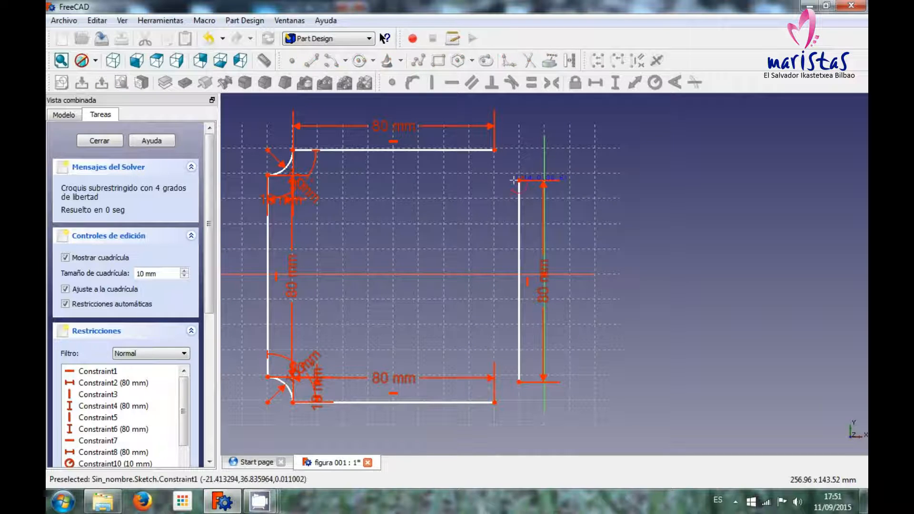
pyautogui.click(519, 149)
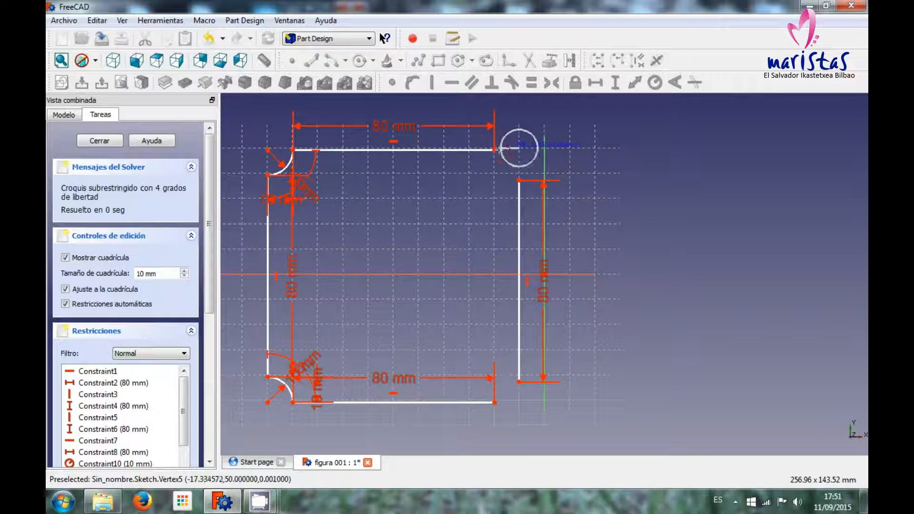
pyautogui.click(495, 149)
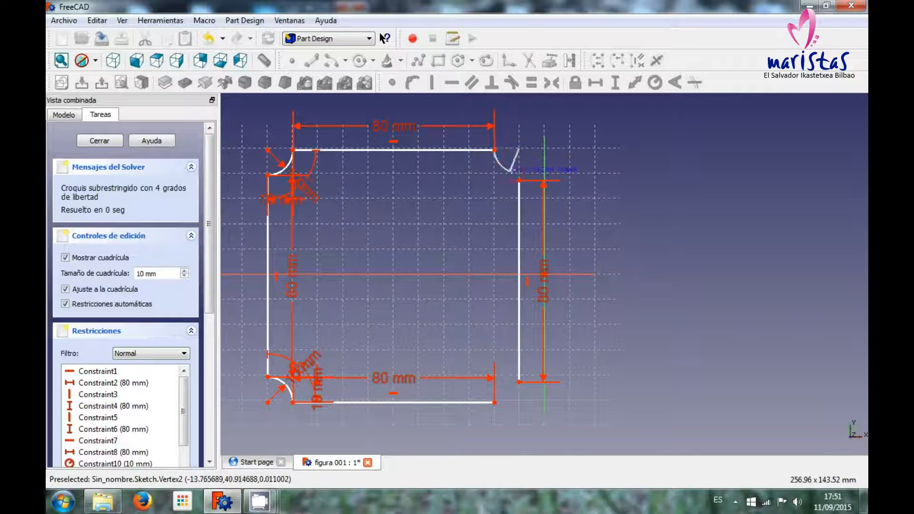
pyautogui.click(519, 172)
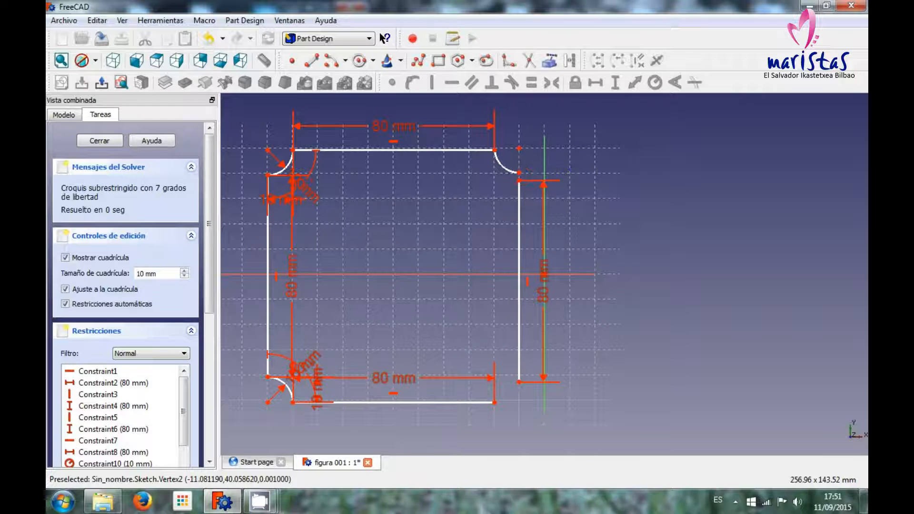
# Step: Constrain the upper-right corner arc to a radius of 10 mm and an angle of 90°
pyautogui.click(505, 165)
pyautogui.click(655, 82)
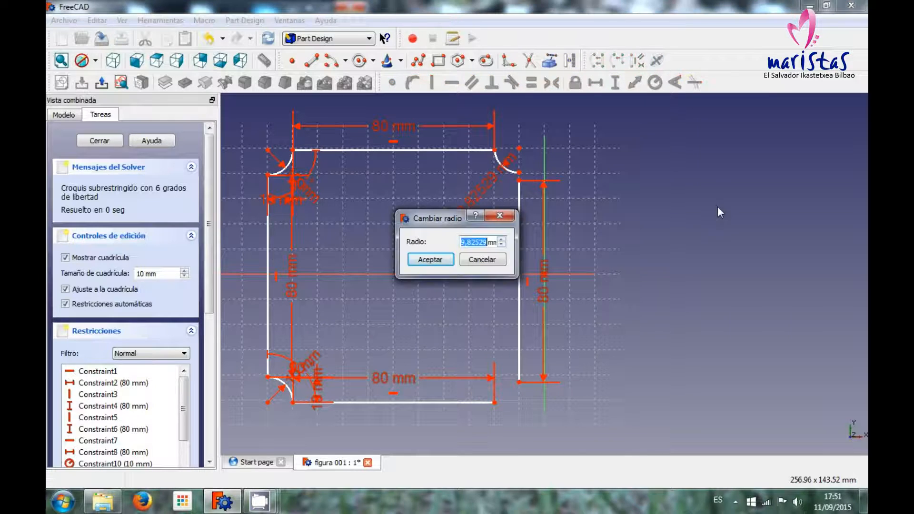
pyautogui.write('10')
pyautogui.press('Return')
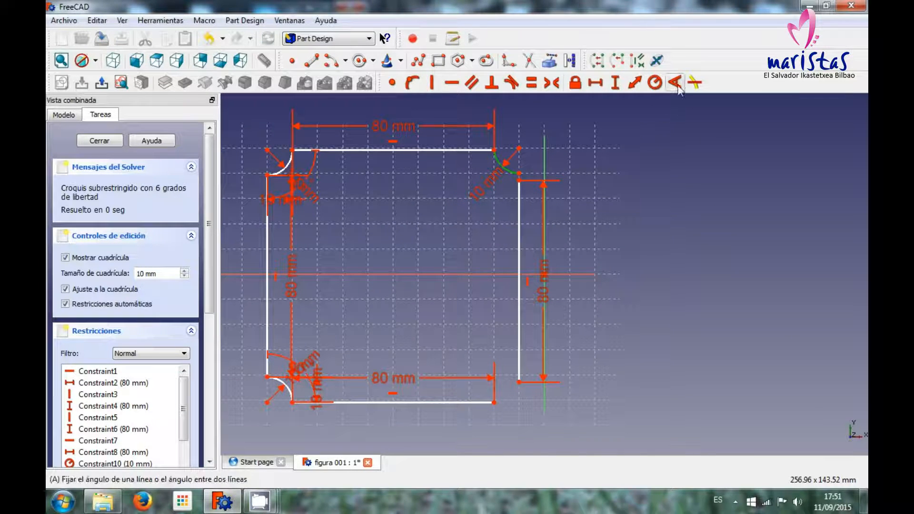
pyautogui.click(675, 83)
pyautogui.write('90')
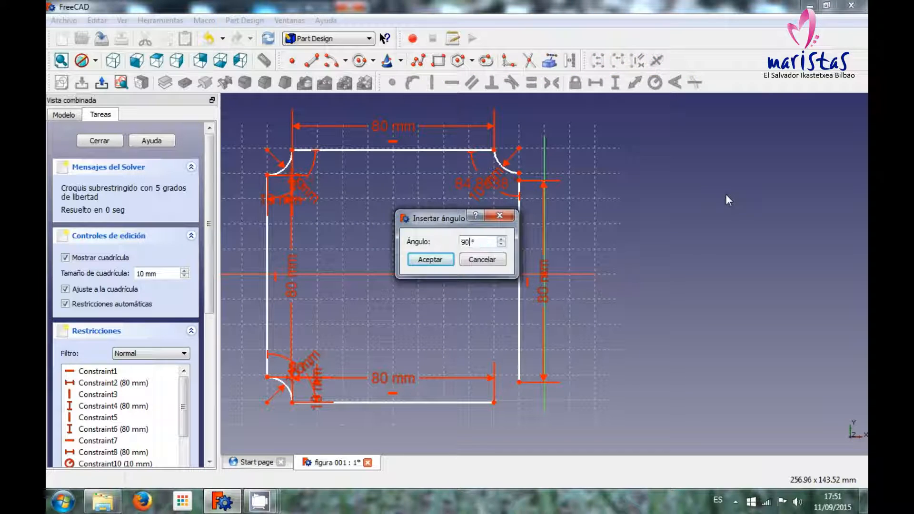
pyautogui.write('0')
pyautogui.press('Return')
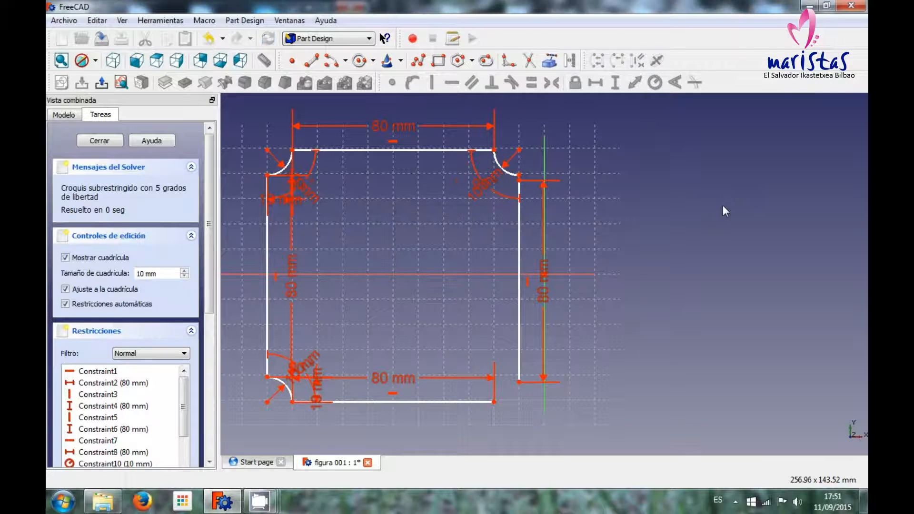
# Step: Constrain the horizontal distance between the upper-right arc's endpoints to 10 mm and join its free end to the right line's upper end
pyautogui.click(494, 152)
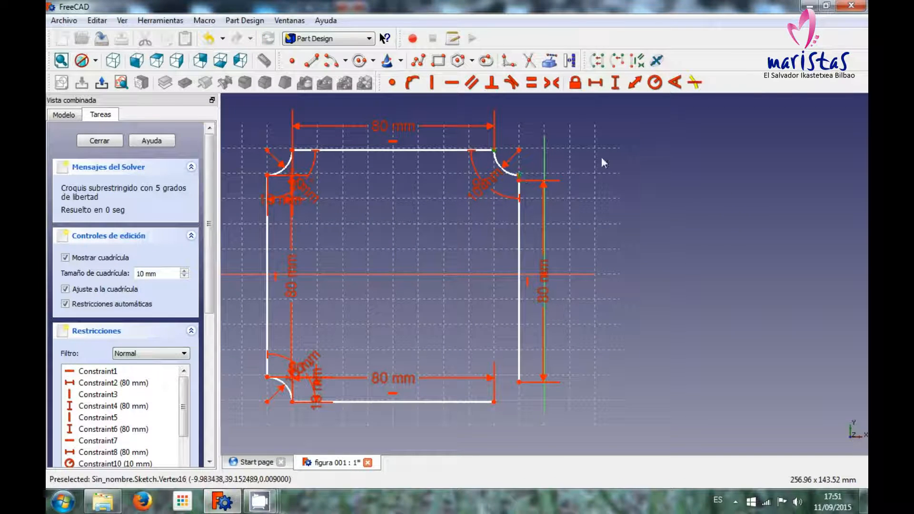
pyautogui.click(596, 84)
pyautogui.write('10mm')
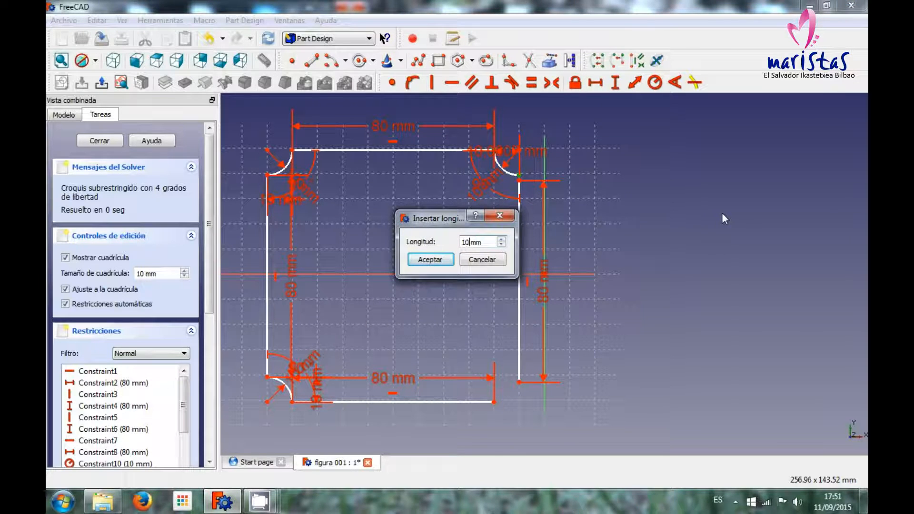
pyautogui.press('Return')
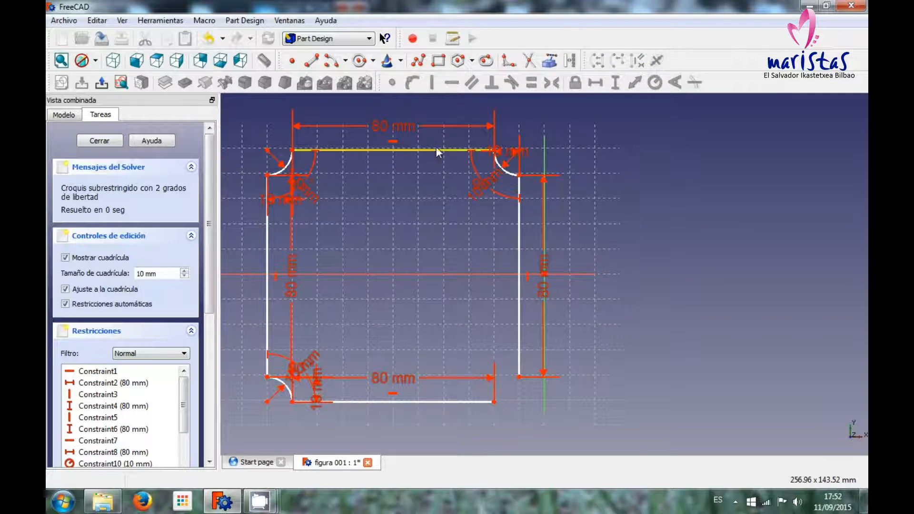
# Step: Shift the joined outline until its lines and open lower-right ends line up with the grid
pyautogui.moveTo(437, 150); pyautogui.dragTo(438, 143)
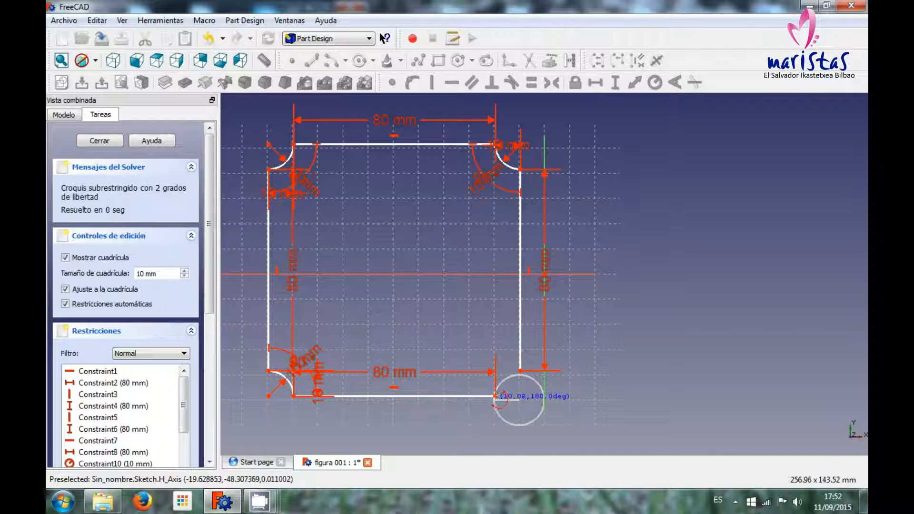
pyautogui.rightClick(502, 397)
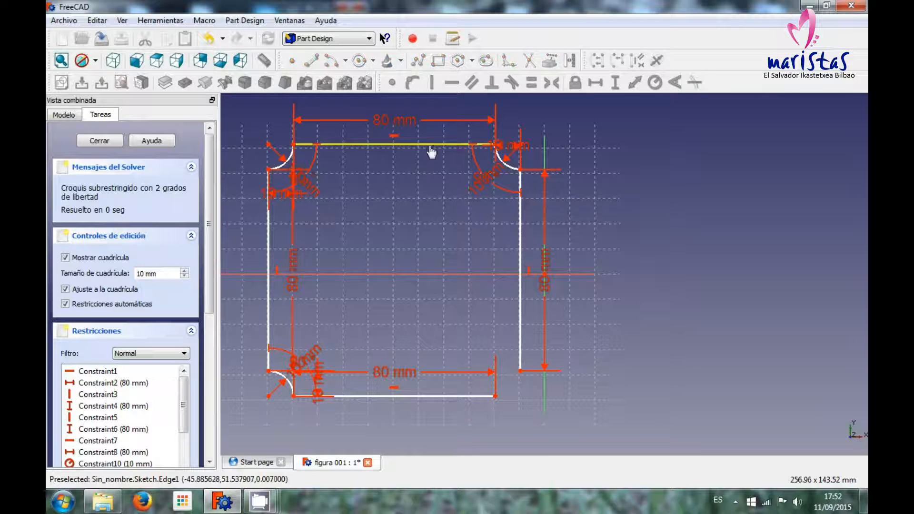
pyautogui.moveTo(427, 145); pyautogui.dragTo(428, 157)
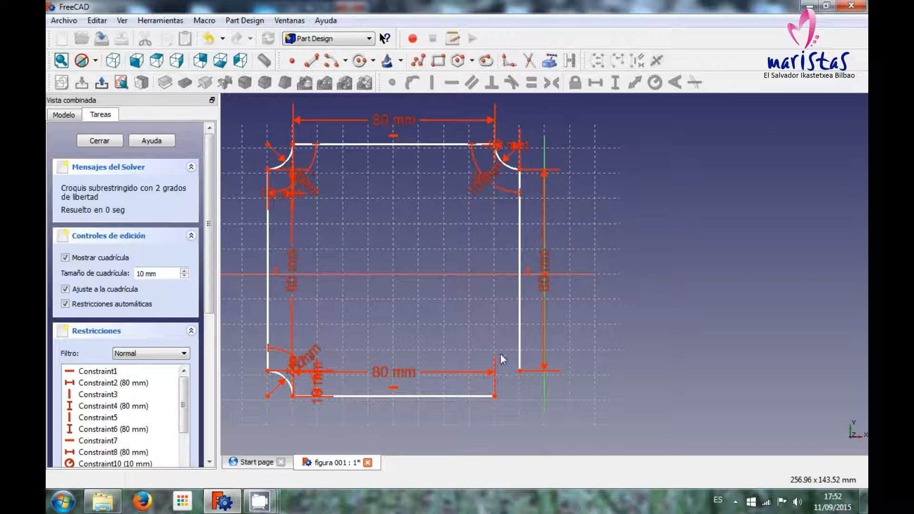
pyautogui.moveTo(495, 396); pyautogui.dragTo(496, 404)
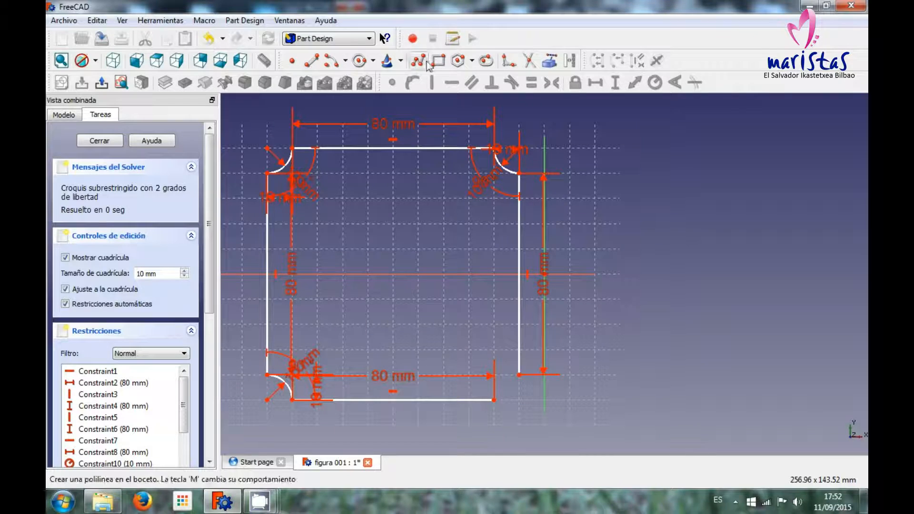
# Step: Draw a 10 mm radius quarter arc in the lower-right corner, centred outside, joining the lower line's right end to the right line's lower end
pyautogui.click(331, 65)
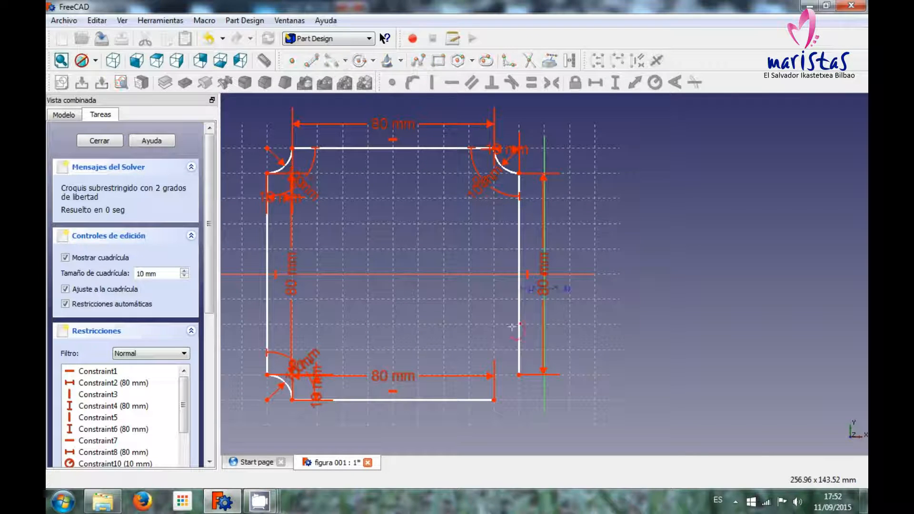
pyautogui.click(519, 400)
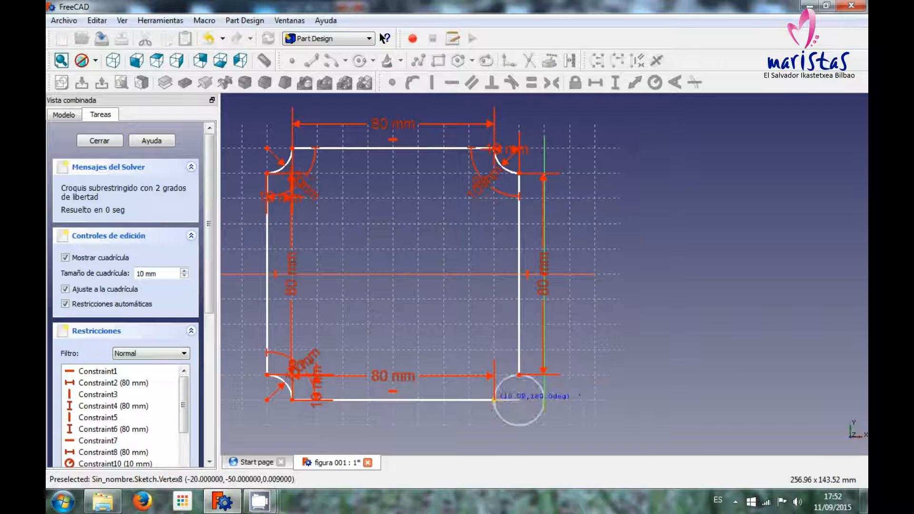
pyautogui.click(494, 400)
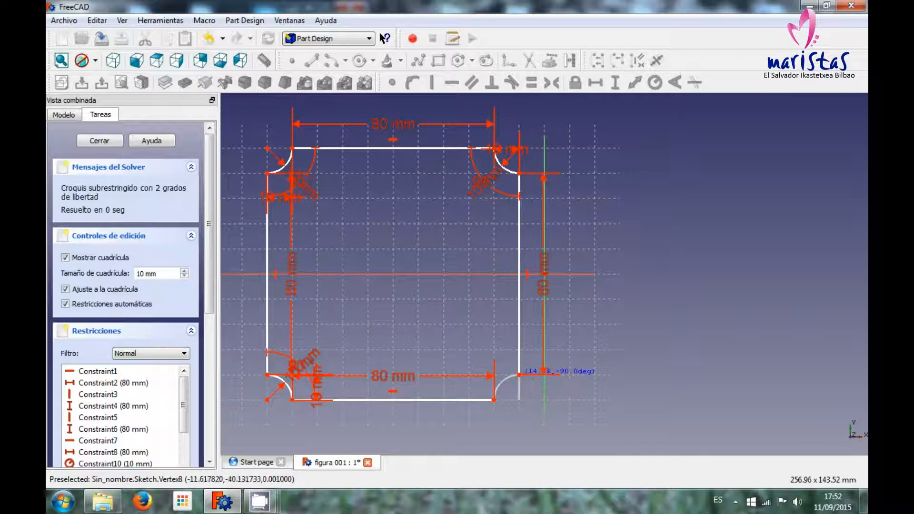
pyautogui.click(518, 375)
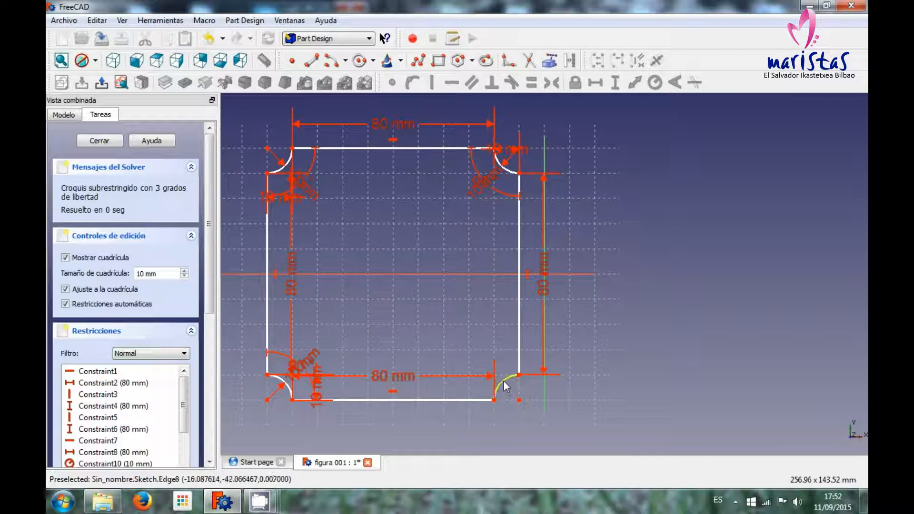
# Step: Constrain the lower-right corner arc to an angle of 90°
pyautogui.click(505, 385)
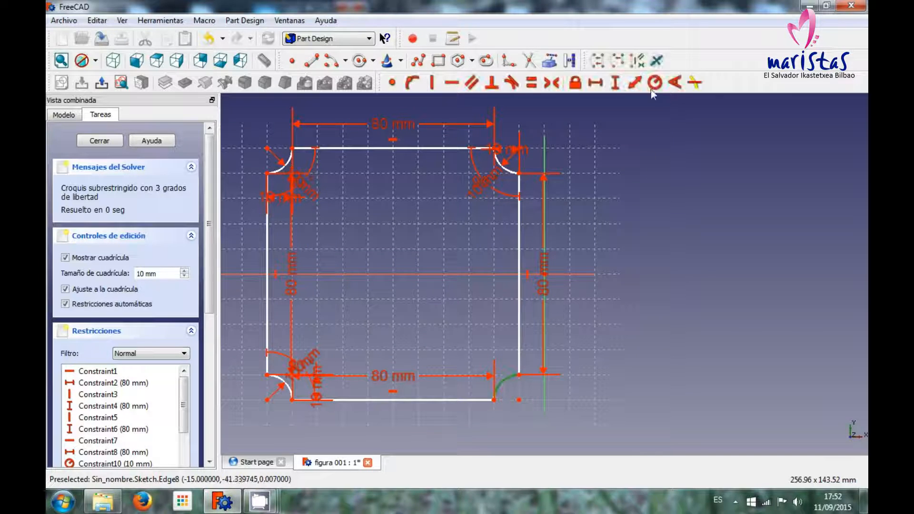
pyautogui.click(674, 83)
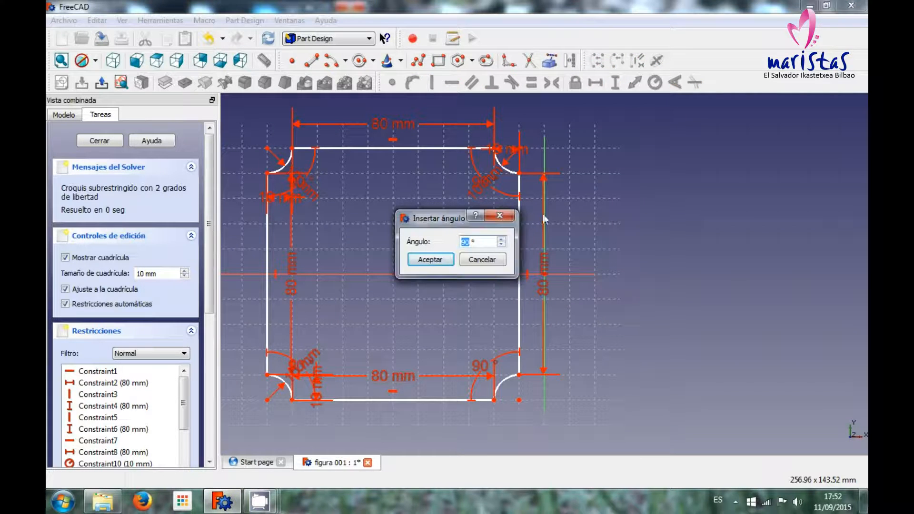
pyautogui.click(442, 257)
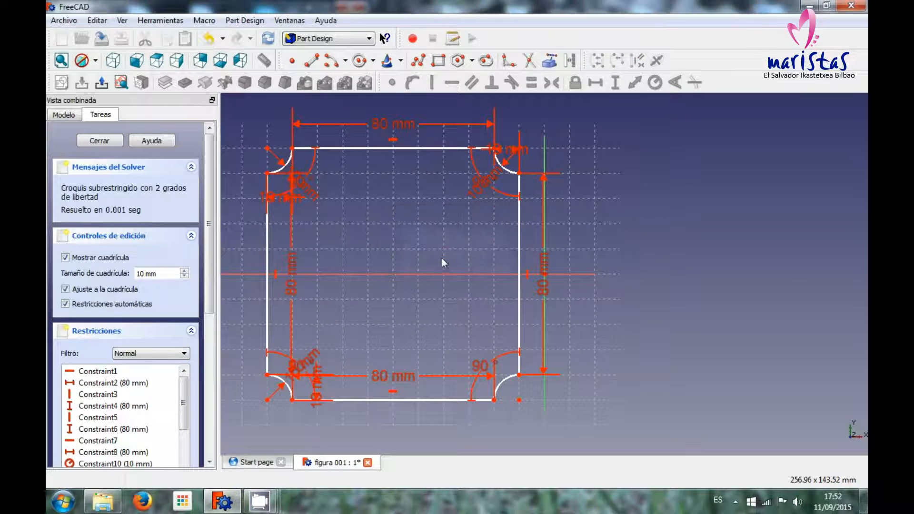
# Step: Try adding a radius constraint to the lower-right corner arc, and delete that redundant constraint
pyautogui.click(504, 379)
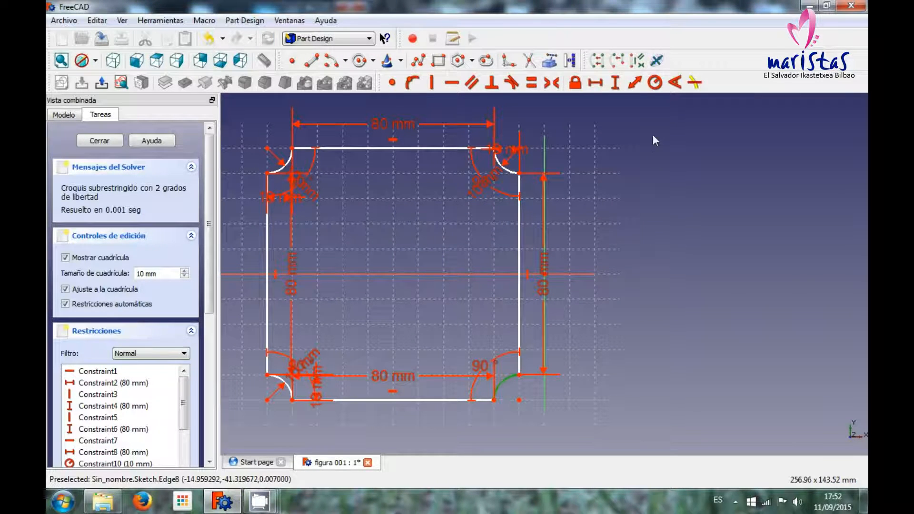
pyautogui.click(655, 82)
pyautogui.click(434, 259)
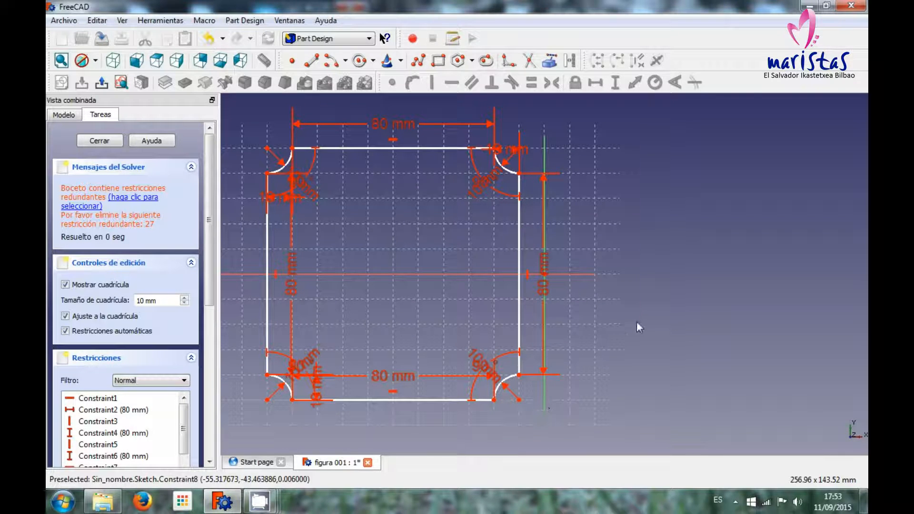
pyautogui.click(138, 201)
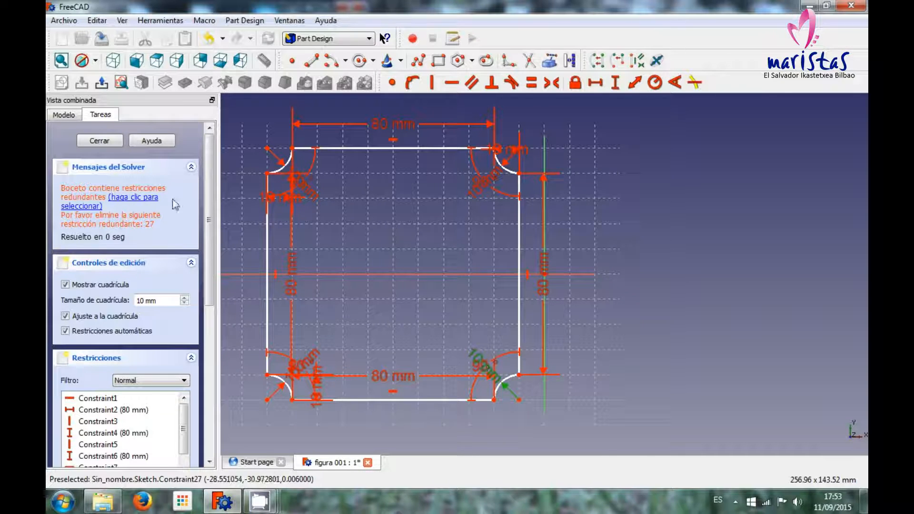
pyautogui.press('Delete')
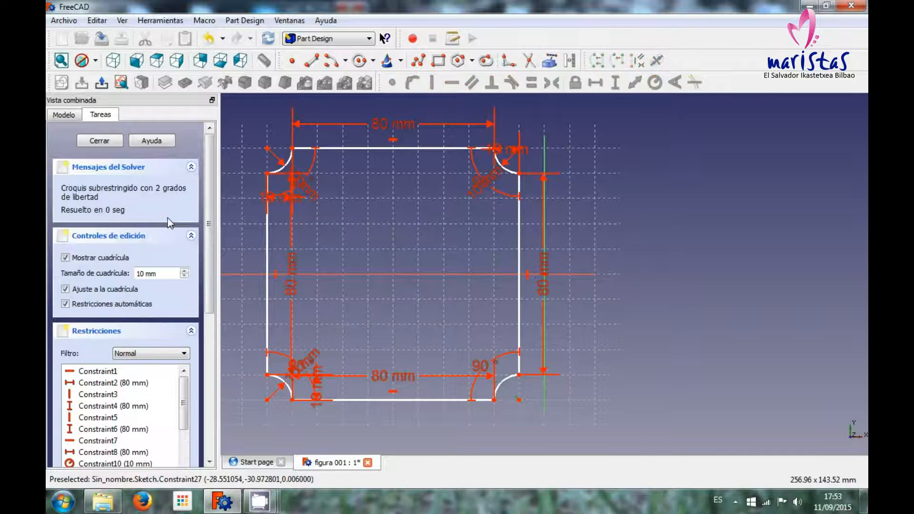
# Step: Move the closed figure as a whole until it is roughly centred on the sketch origin, and save the document
pyautogui.moveTo(398, 147)
pyautogui.mouseDown()
pyautogui.moveTo(433, 161)
pyautogui.moveTo(576, 172)
pyautogui.moveTo(513, 143)
pyautogui.moveTo(559, 192)
pyautogui.moveTo(581, 182)
pyautogui.moveTo(551, 179)
pyautogui.moveTo(563, 163)
pyautogui.moveTo(505, 137)
pyautogui.moveTo(558, 148)
pyautogui.moveTo(543, 182)
pyautogui.moveTo(547, 143)
pyautogui.moveTo(542, 163)
pyautogui.moveTo(551, 167)
pyautogui.moveTo(533, 136)
pyautogui.moveTo(532, 150)
pyautogui.mouseUp()
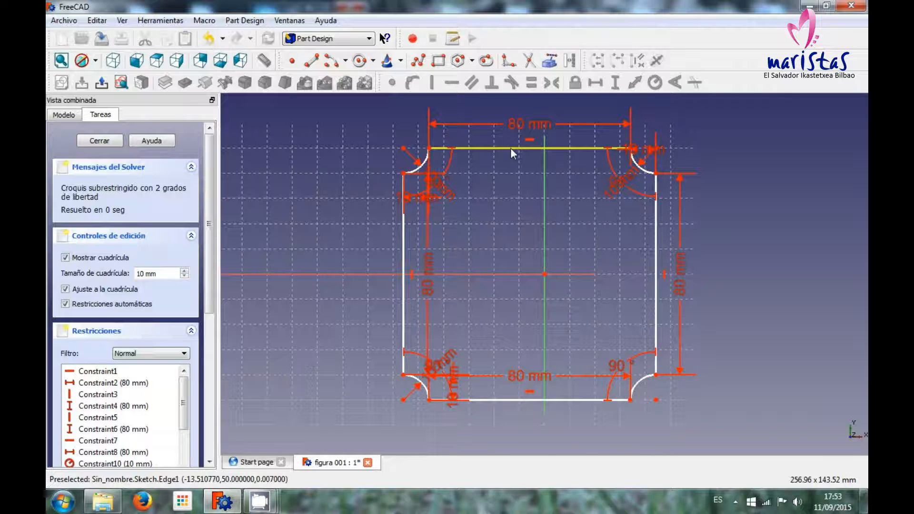
pyautogui.moveTo(512, 149)
pyautogui.mouseDown()
pyautogui.moveTo(521, 157)
pyautogui.moveTo(442, 158)
pyautogui.moveTo(531, 157)
pyautogui.moveTo(543, 124)
pyautogui.moveTo(548, 170)
pyautogui.moveTo(543, 145)
pyautogui.mouseUp()
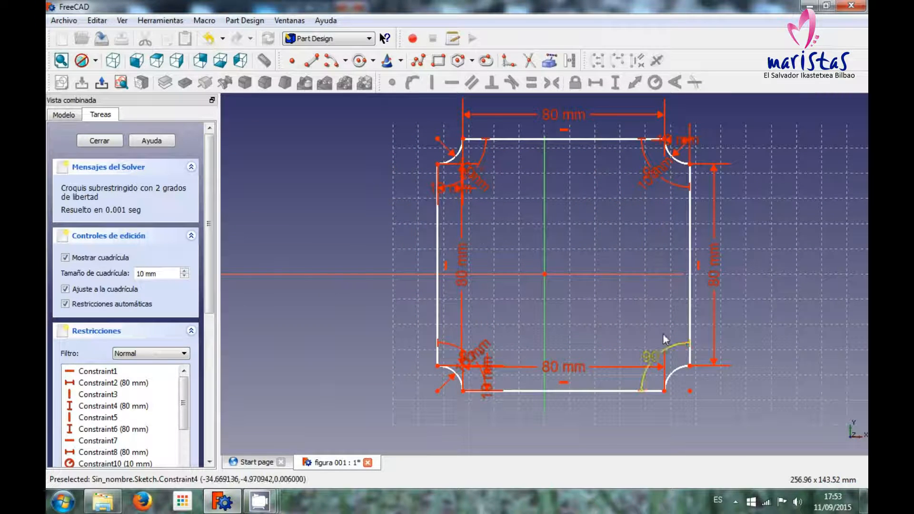
pyautogui.moveTo(690, 162); pyautogui.dragTo(632, 161)
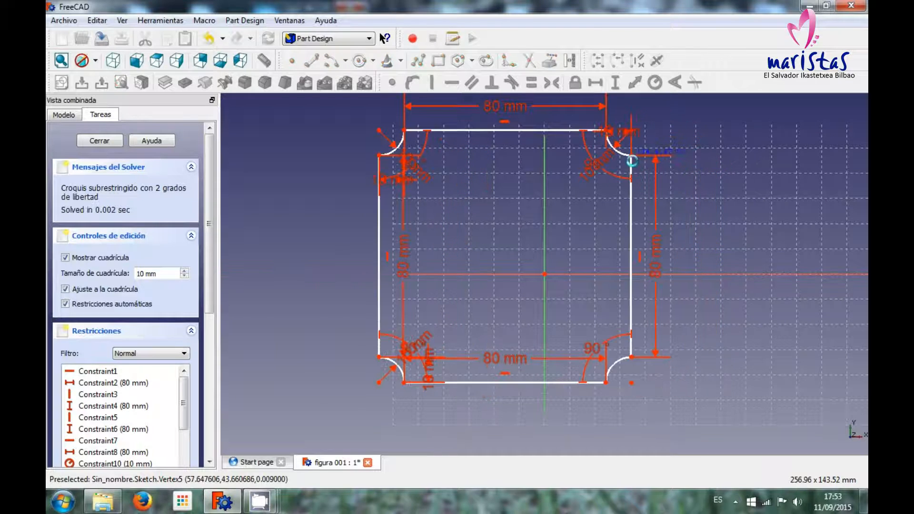
pyautogui.moveTo(633, 358); pyautogui.dragTo(683, 369)
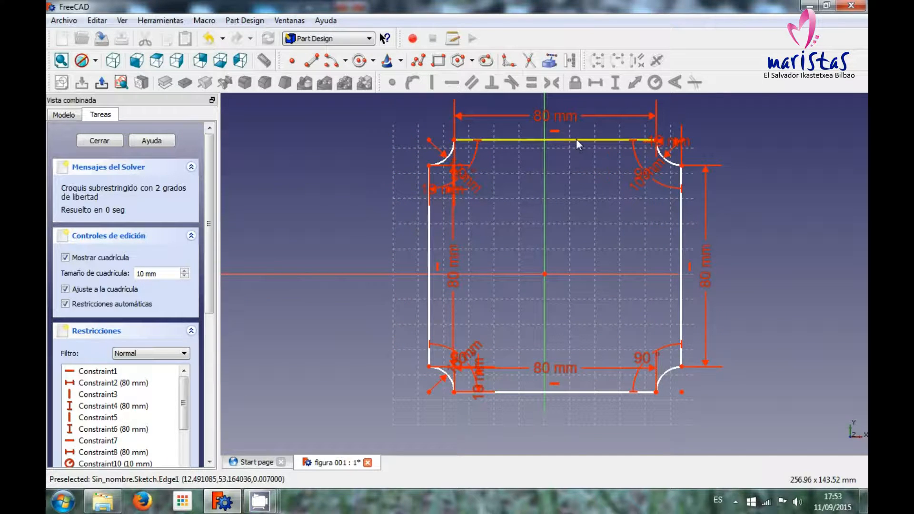
pyautogui.moveTo(576, 141)
pyautogui.mouseDown()
pyautogui.moveTo(543, 149)
pyautogui.moveTo(562, 133)
pyautogui.moveTo(561, 182)
pyautogui.moveTo(524, 182)
pyautogui.moveTo(559, 157)
pyautogui.mouseUp()
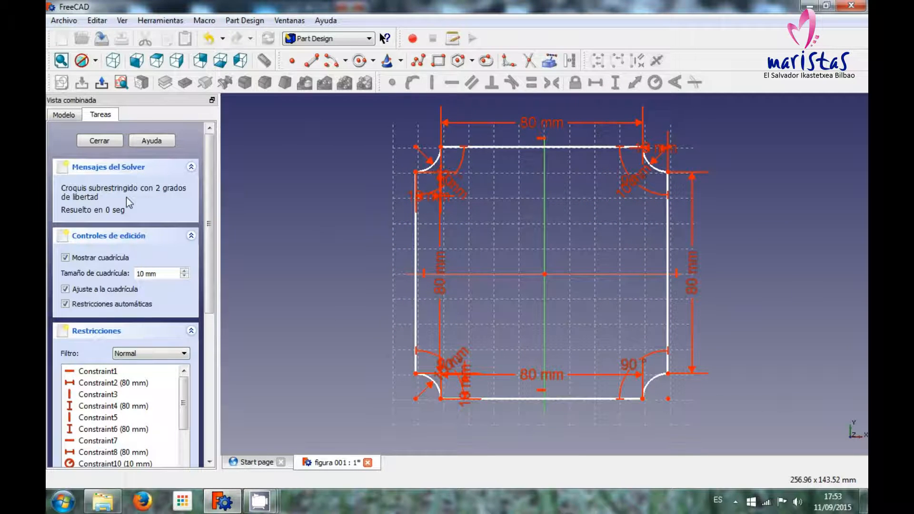
pyautogui.click(101, 40)
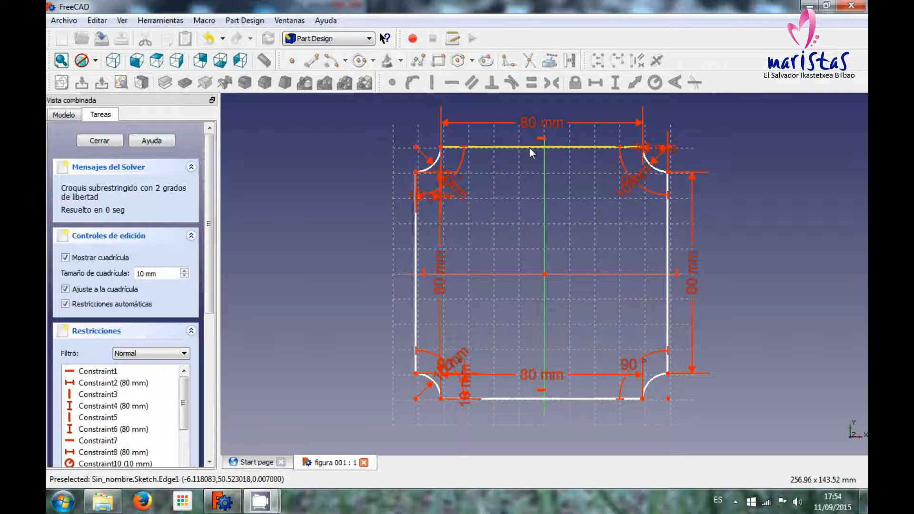
# Step: Nudge the closed figure by its upper line to centre it more closely on the vertical axis
pyautogui.moveTo(530, 147)
pyautogui.mouseDown()
pyautogui.moveTo(461, 138)
pyautogui.moveTo(478, 136)
pyautogui.moveTo(447, 149)
pyautogui.moveTo(547, 153)
pyautogui.moveTo(527, 169)
pyautogui.moveTo(541, 163)
pyautogui.moveTo(518, 157)
pyautogui.moveTo(536, 158)
pyautogui.mouseUp()
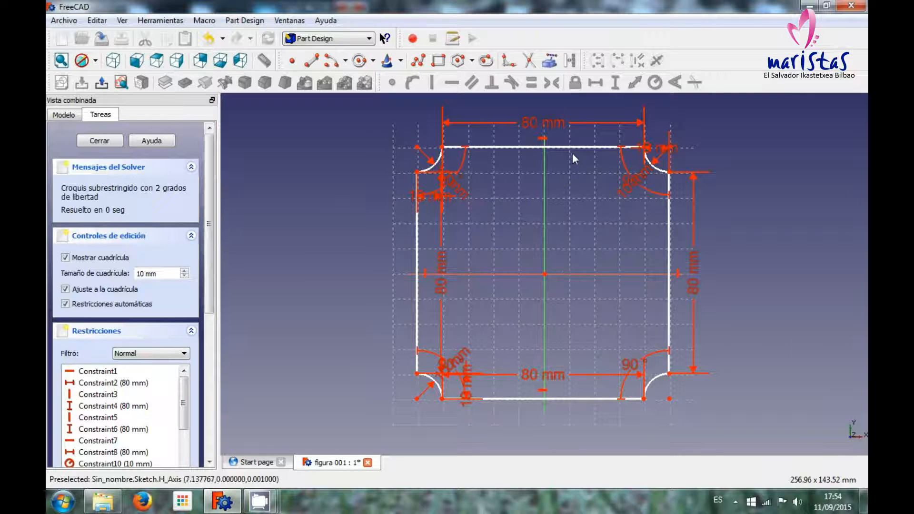
pyautogui.moveTo(578, 153)
pyautogui.mouseDown()
pyautogui.moveTo(530, 173)
pyautogui.moveTo(562, 163)
pyautogui.moveTo(542, 157)
pyautogui.moveTo(586, 142)
pyautogui.moveTo(580, 152)
pyautogui.mouseUp()
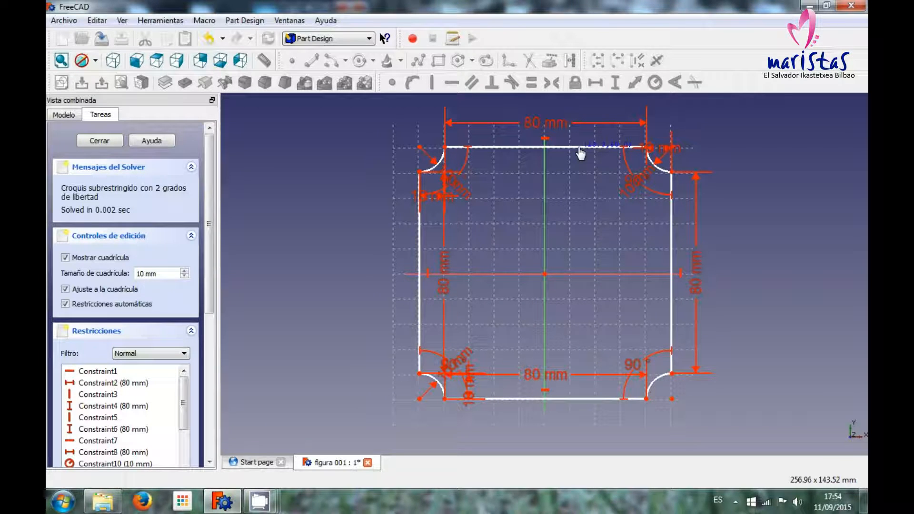
pyautogui.moveTo(580, 153)
pyautogui.mouseDown()
pyautogui.moveTo(582, 135)
pyautogui.moveTo(598, 138)
pyautogui.moveTo(610, 174)
pyautogui.moveTo(551, 159)
pyautogui.moveTo(579, 157)
pyautogui.mouseUp()
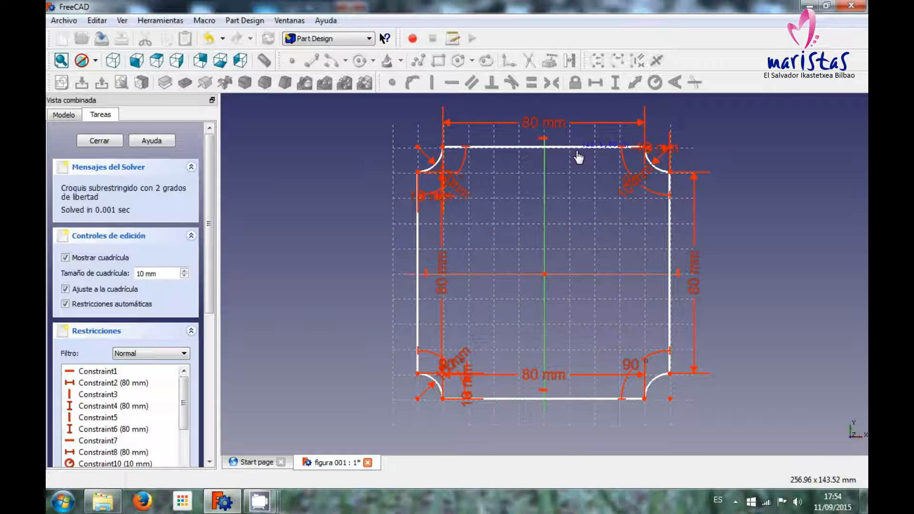
# Step: Move the figure off-centre and constrain the upper endpoints of the left and right lines symmetric about the vertical axis
pyautogui.moveTo(578, 157)
pyautogui.mouseDown()
pyautogui.moveTo(604, 155)
pyautogui.moveTo(561, 163)
pyautogui.moveTo(547, 141)
pyautogui.moveTo(546, 149)
pyautogui.moveTo(587, 152)
pyautogui.moveTo(584, 163)
pyautogui.mouseUp()
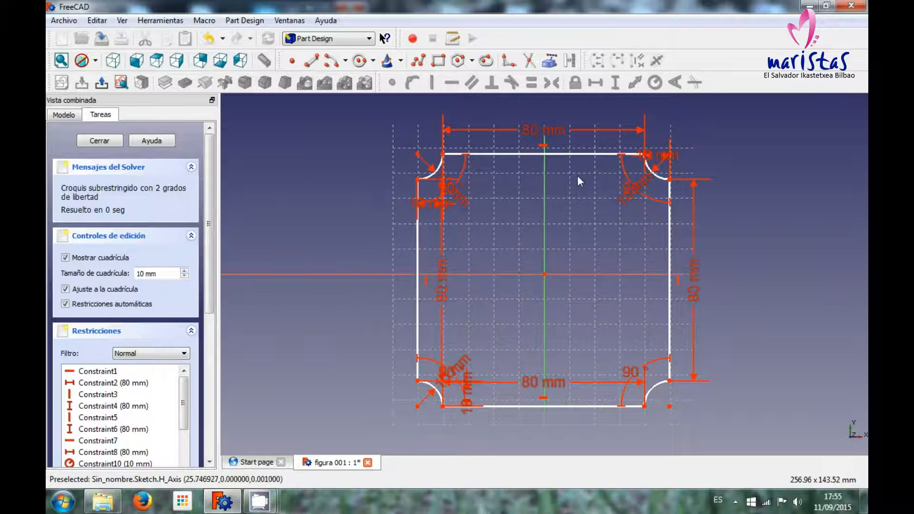
pyautogui.moveTo(587, 155)
pyautogui.mouseDown()
pyautogui.moveTo(599, 163)
pyautogui.moveTo(574, 157)
pyautogui.moveTo(561, 187)
pyautogui.mouseUp()
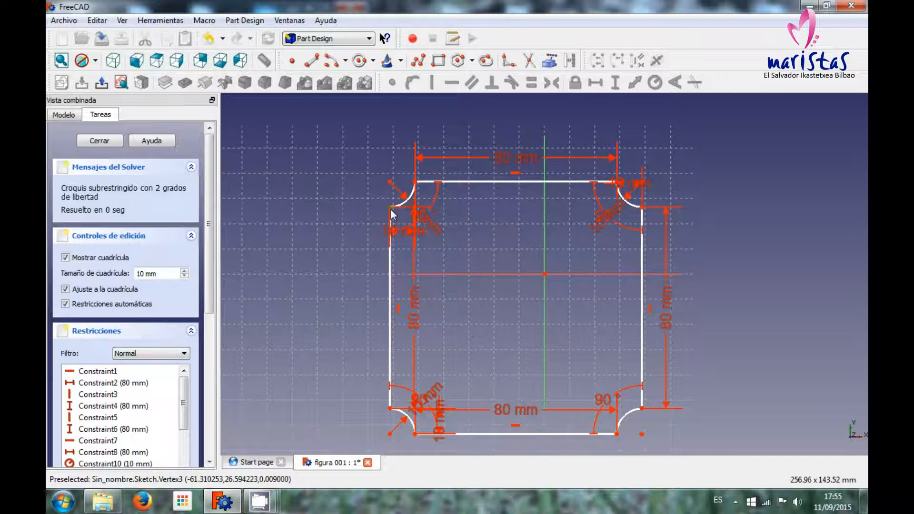
pyautogui.click(642, 208)
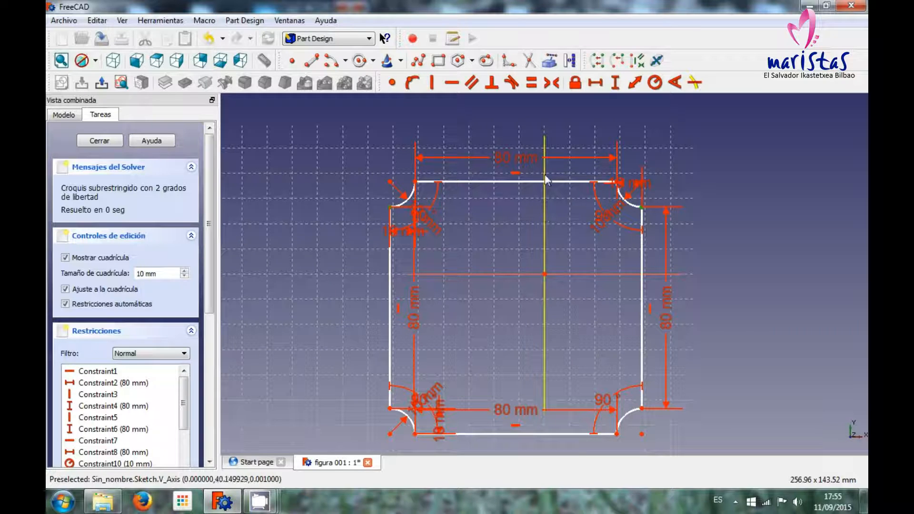
pyautogui.click(544, 200)
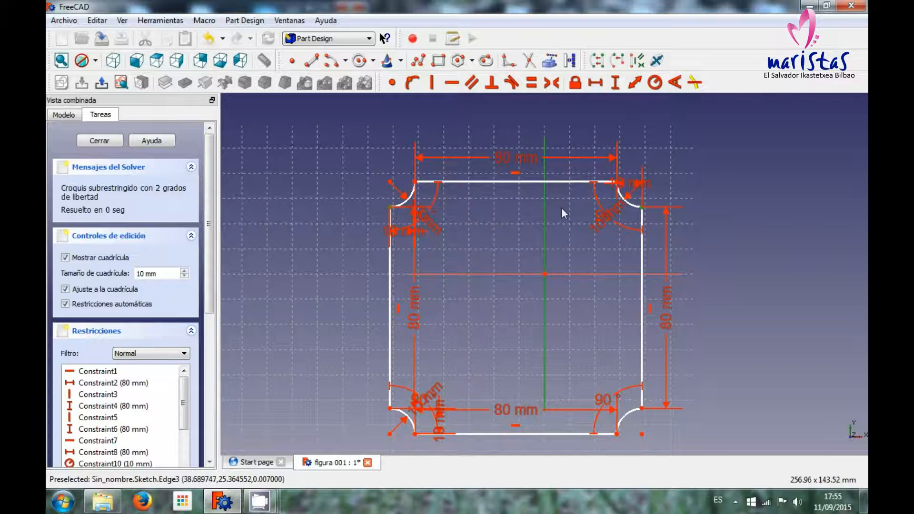
pyautogui.click(553, 84)
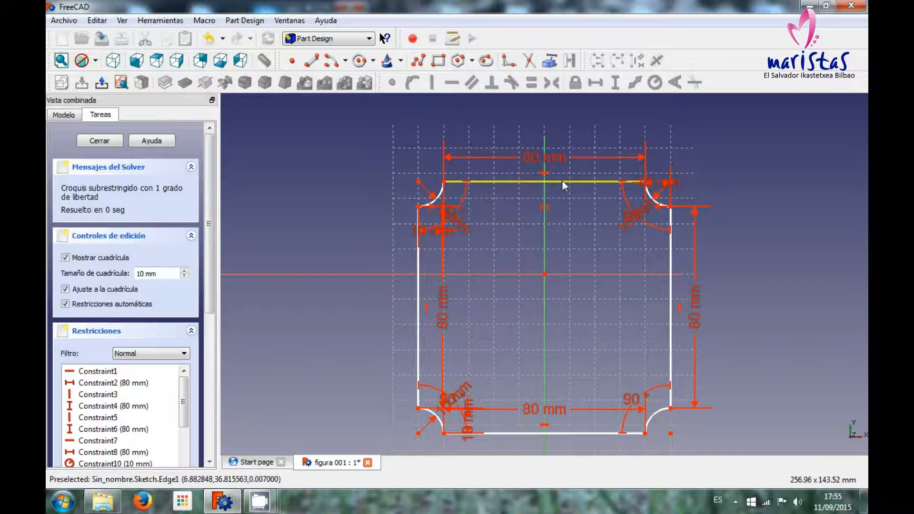
# Step: Constrain the left endpoints of the upper and lower lines symmetric about the horizontal axis, and delete the resulting redundant constraint
pyautogui.moveTo(562, 185)
pyautogui.mouseDown()
pyautogui.moveTo(536, 205)
pyautogui.moveTo(553, 210)
pyautogui.moveTo(551, 173)
pyautogui.moveTo(494, 181)
pyautogui.moveTo(601, 180)
pyautogui.moveTo(528, 182)
pyautogui.moveTo(600, 196)
pyautogui.moveTo(514, 200)
pyautogui.moveTo(581, 198)
pyautogui.moveTo(504, 185)
pyautogui.moveTo(592, 175)
pyautogui.moveTo(535, 174)
pyautogui.moveTo(535, 153)
pyautogui.moveTo(535, 204)
pyautogui.moveTo(539, 136)
pyautogui.moveTo(537, 179)
pyautogui.moveTo(535, 149)
pyautogui.moveTo(534, 174)
pyautogui.moveTo(537, 160)
pyautogui.mouseUp()
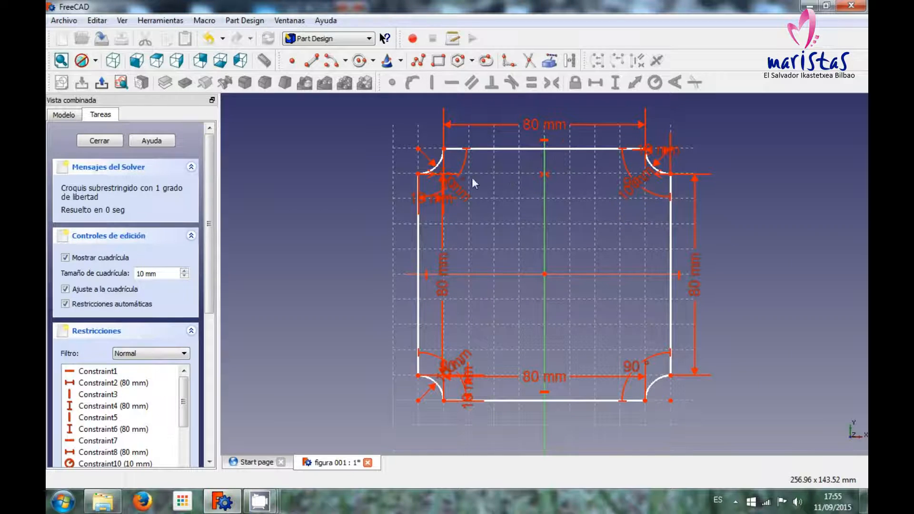
pyautogui.click(444, 150)
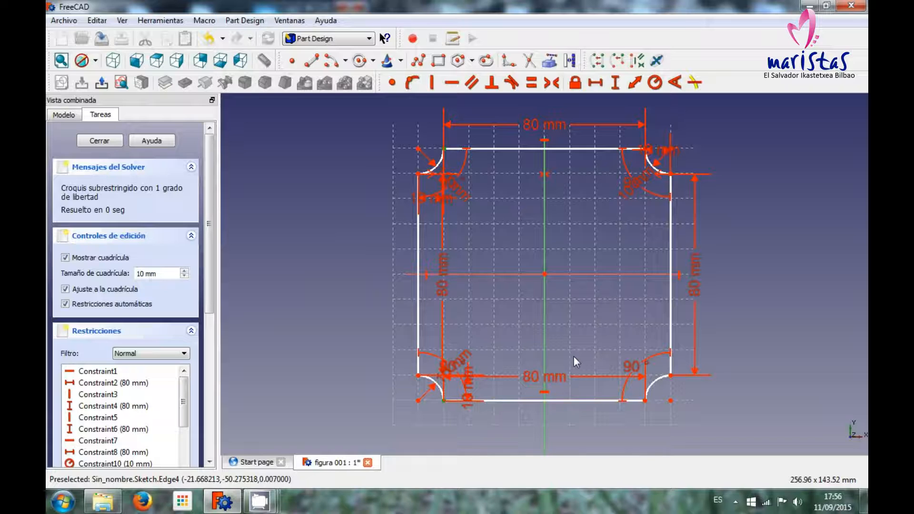
pyautogui.click(583, 276)
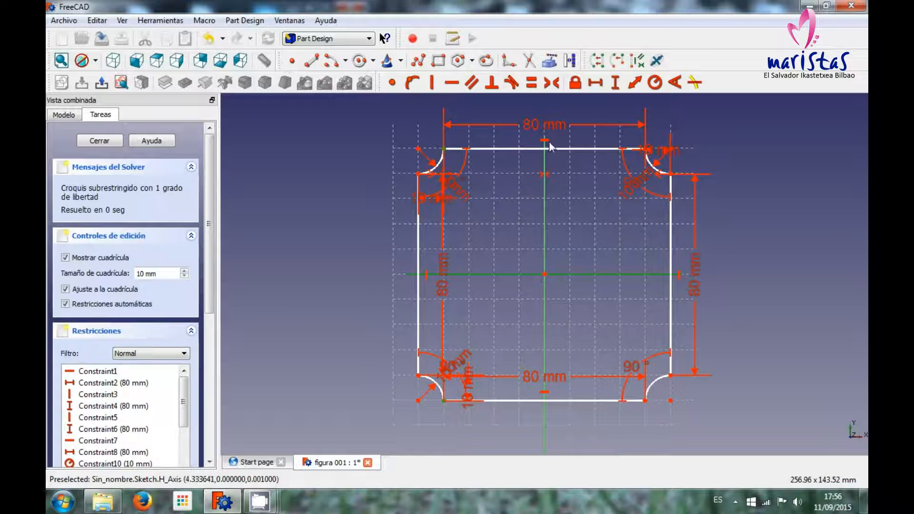
pyautogui.click(553, 85)
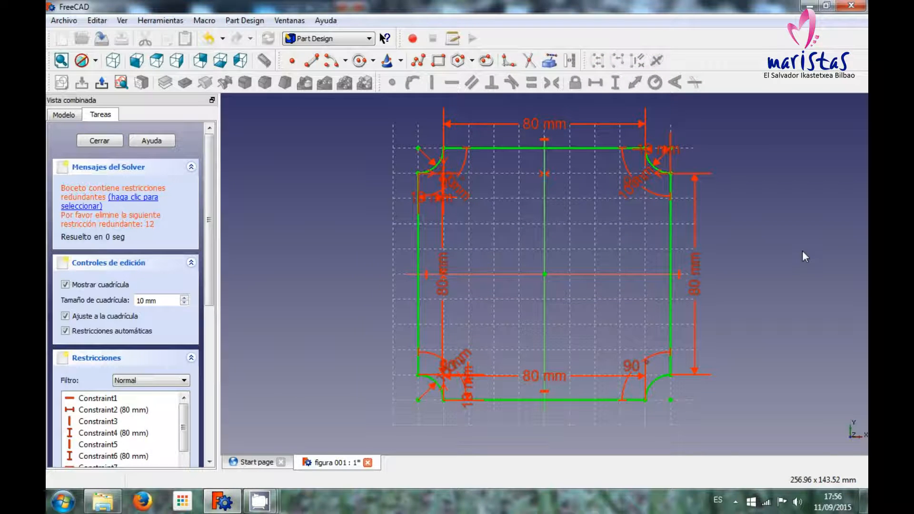
pyautogui.click(148, 206)
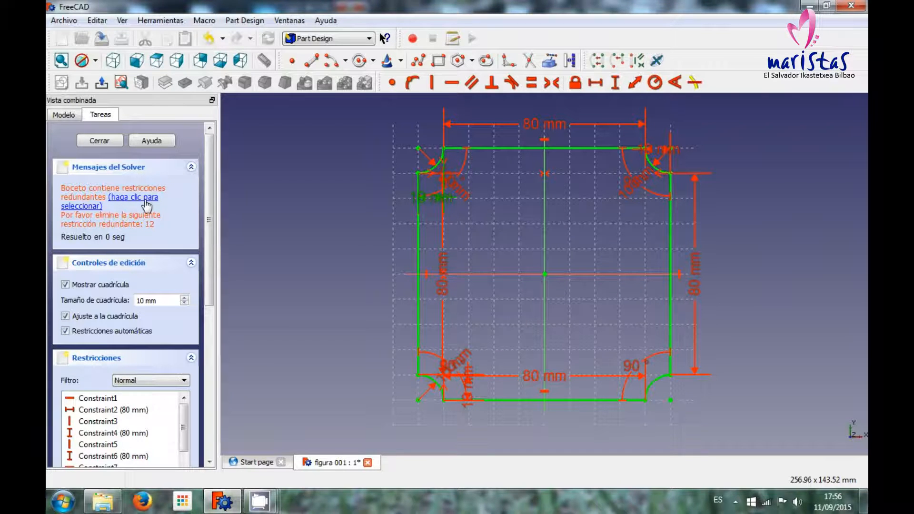
pyautogui.press('Delete')
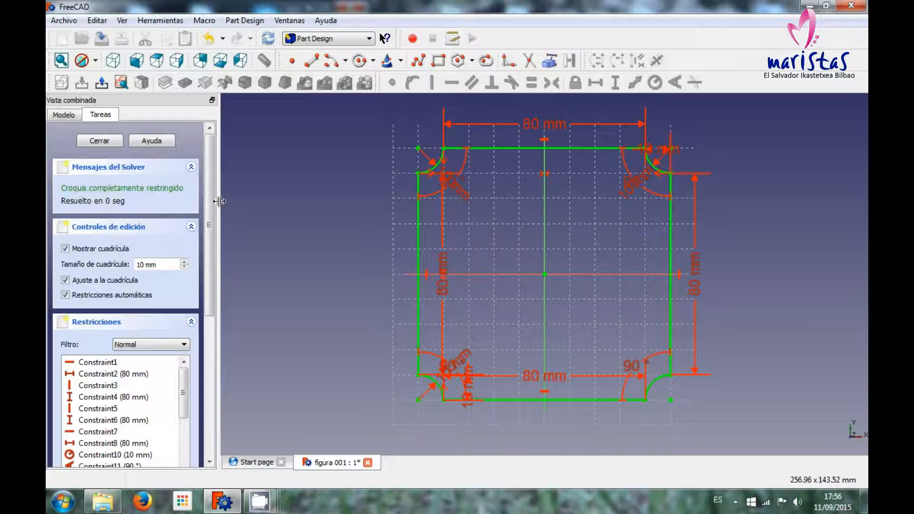
# Step: Test the constrained figure by pulling its upper line, then save the document and close the sketch
pyautogui.moveTo(526, 149)
pyautogui.mouseDown()
pyautogui.moveTo(541, 266)
pyautogui.moveTo(516, 208)
pyautogui.moveTo(523, 154)
pyautogui.mouseUp()
pyautogui.click(523, 147)
pyautogui.click(102, 39)
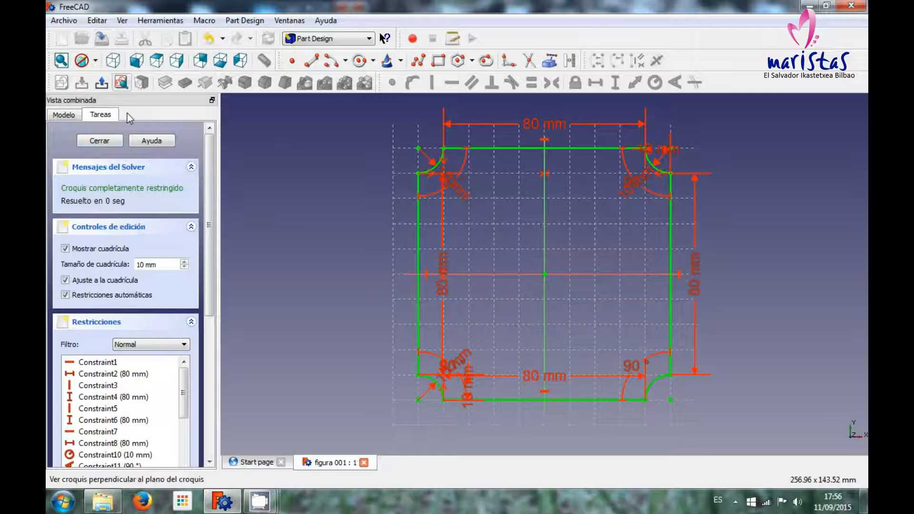
pyautogui.click(101, 141)
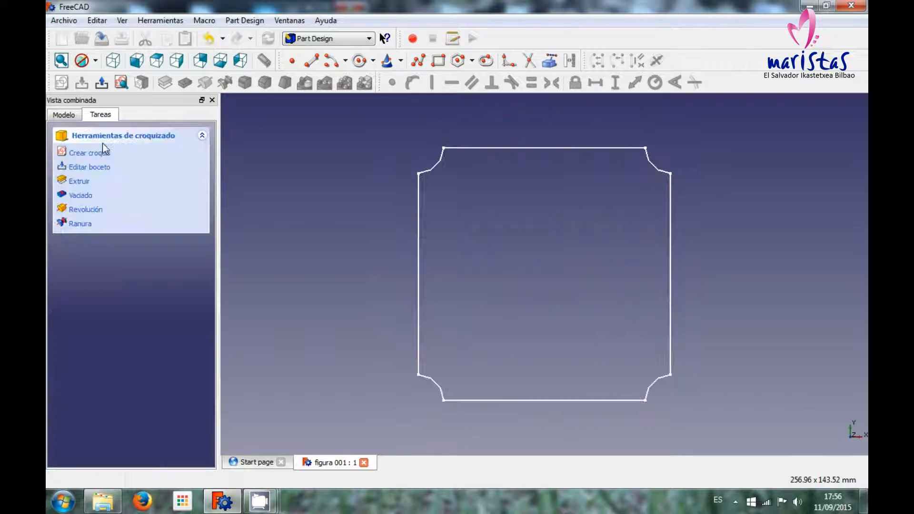
# Step: Extrude the closed sketch profile to a length of 100 mm
pyautogui.click(113, 60)
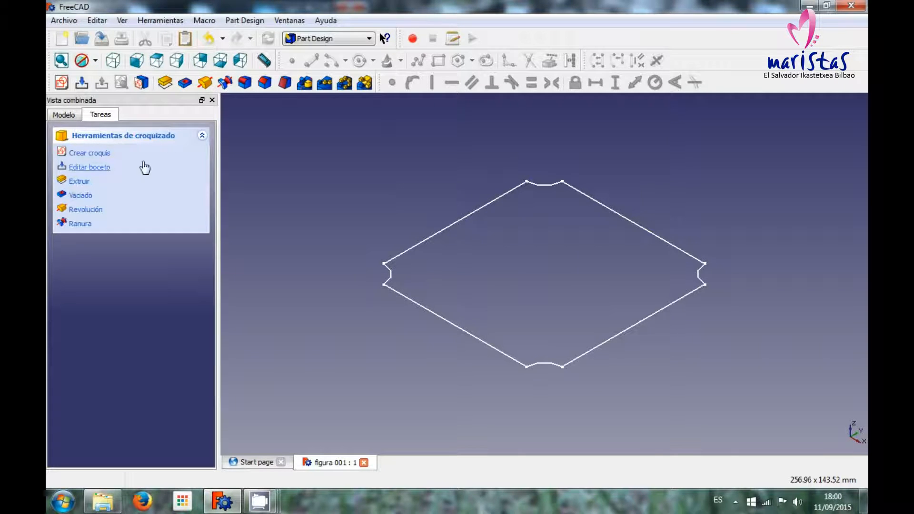
pyautogui.click(165, 83)
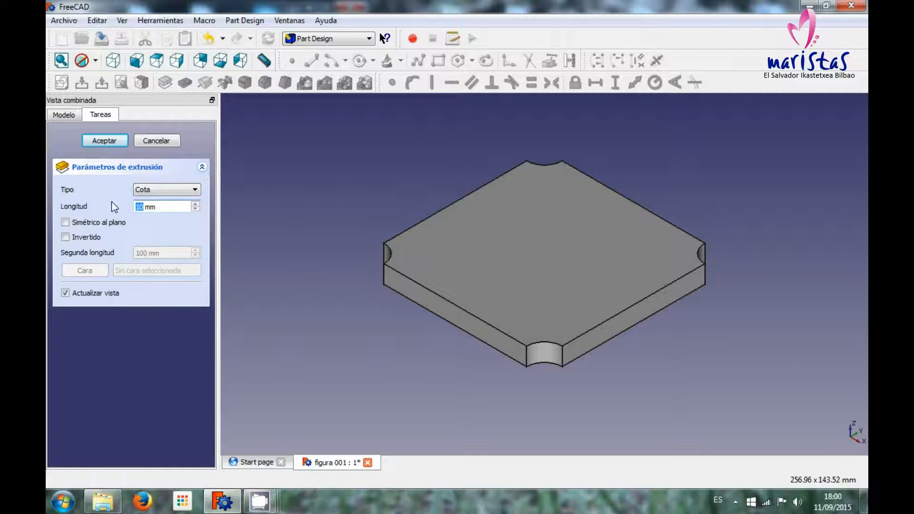
pyautogui.click(143, 208)
pyautogui.write('0')
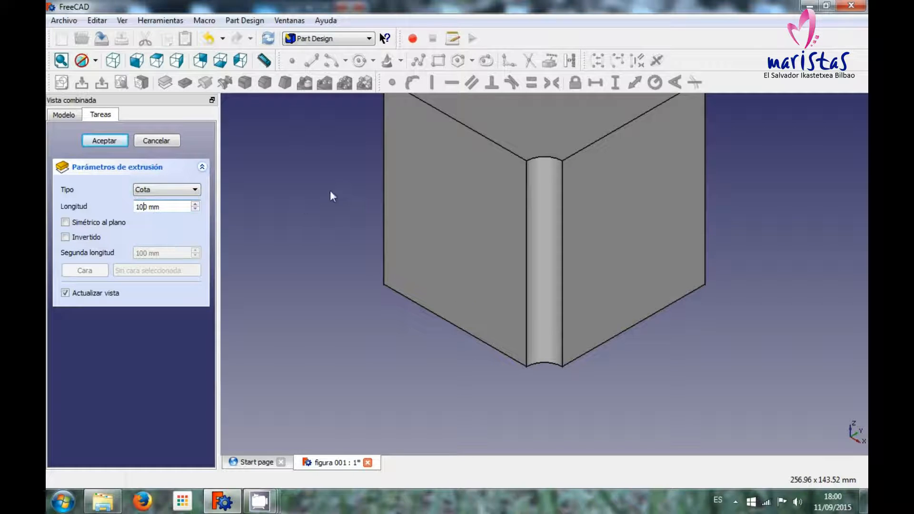
pyautogui.moveTo(338, 187); pyautogui.dragTo(355, 257, button='middle')
pyautogui.scroll(-2, 333, 263)
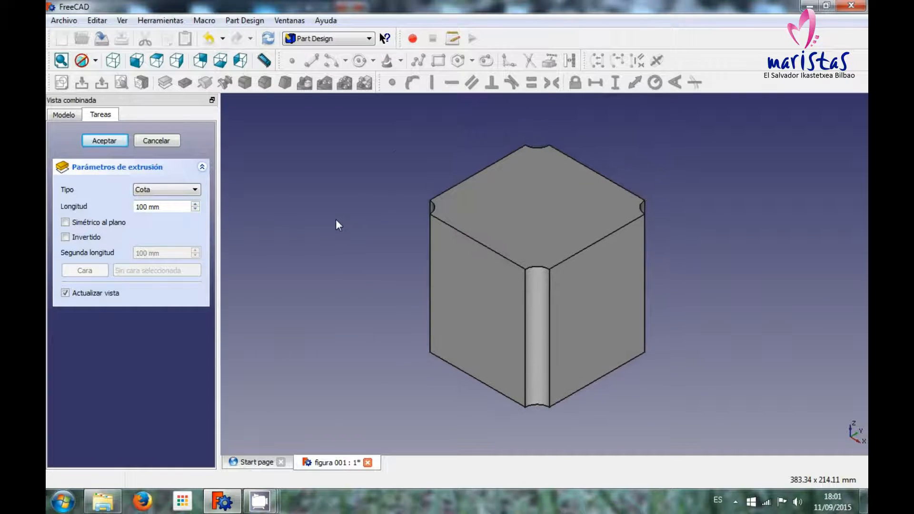
pyautogui.scroll(2, 335, 219)
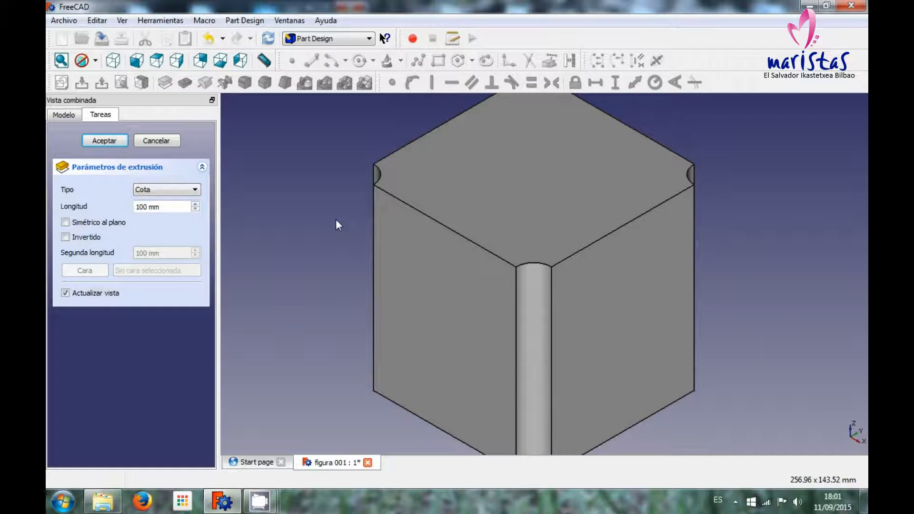
pyautogui.click(61, 60)
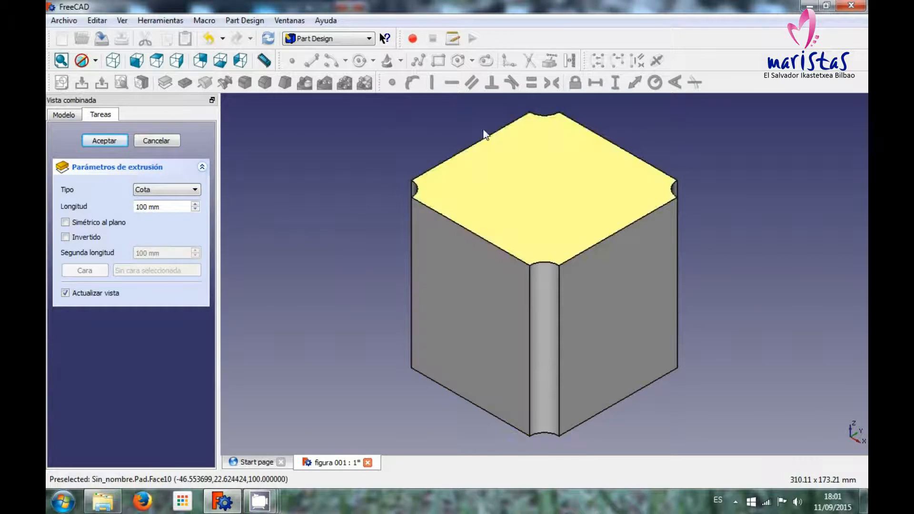
pyautogui.click(95, 138)
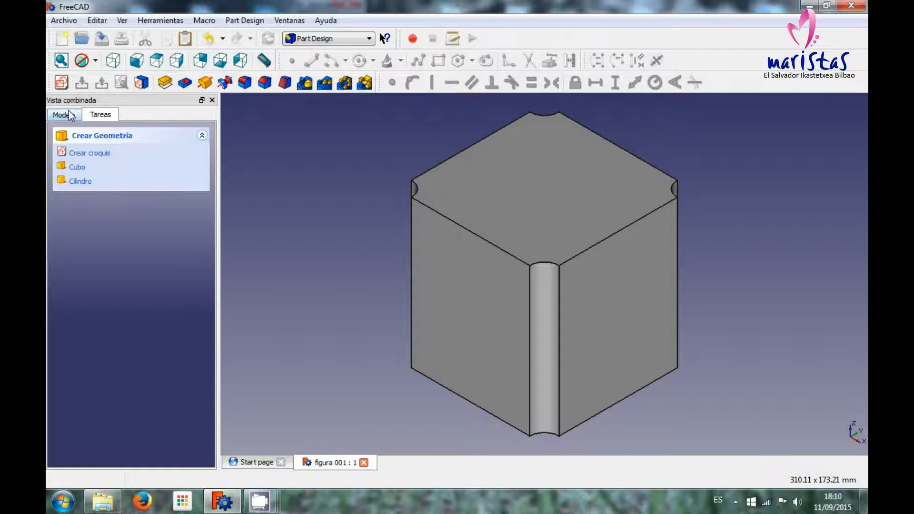
# Step: Rename the sketch under the extrusion in the model tree as "base"
pyautogui.click(67, 117)
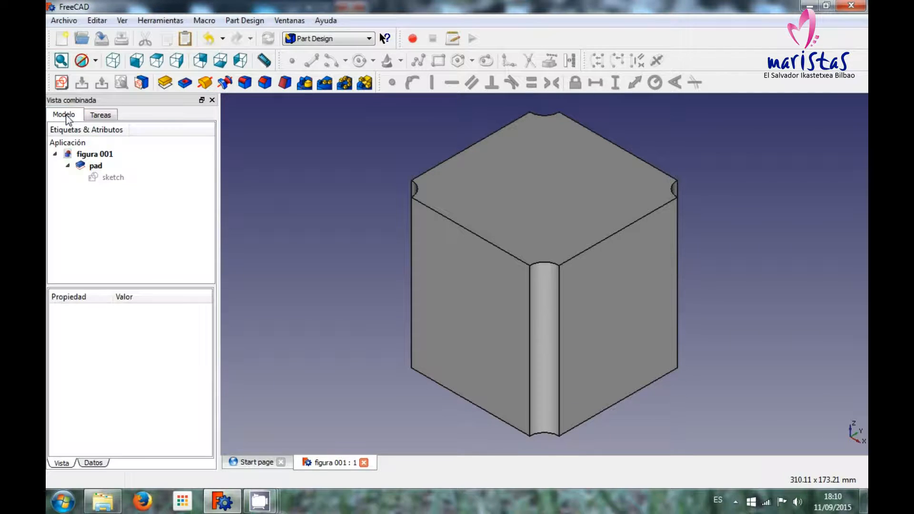
pyautogui.click(68, 167)
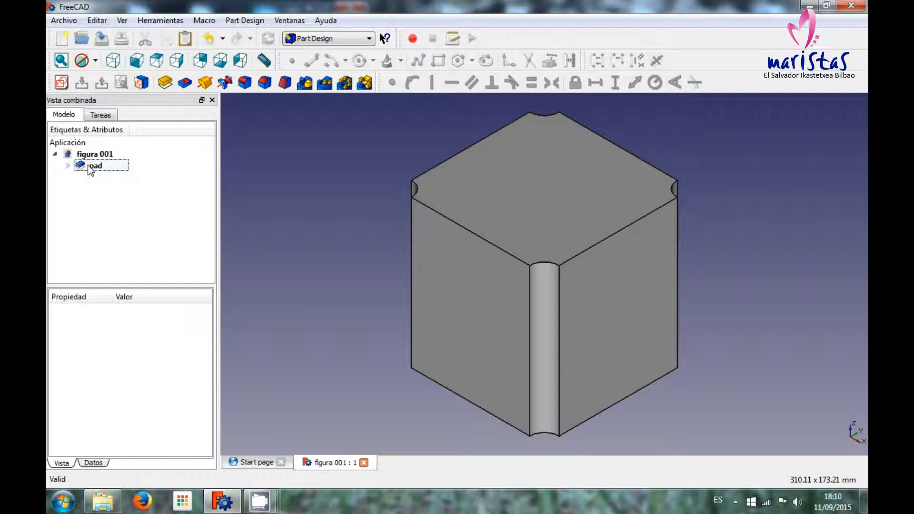
pyautogui.click(67, 167)
pyautogui.click(113, 177)
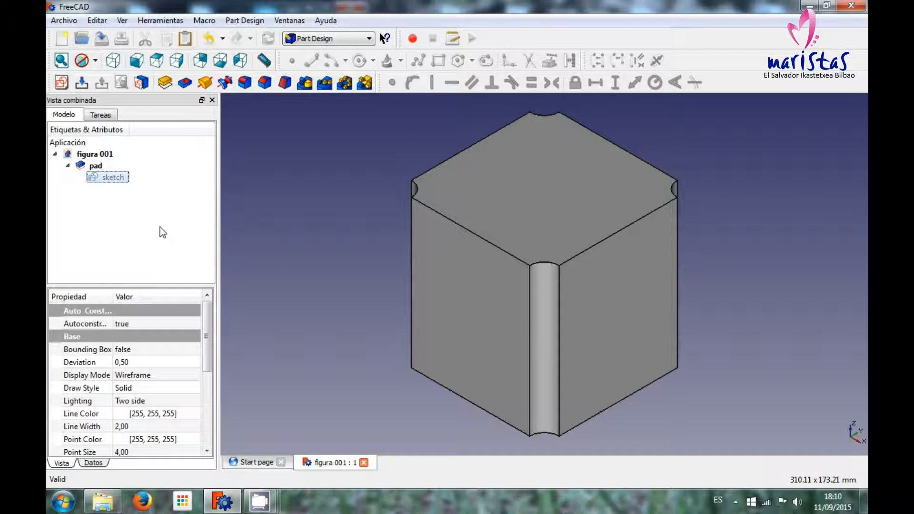
pyautogui.press('F2')
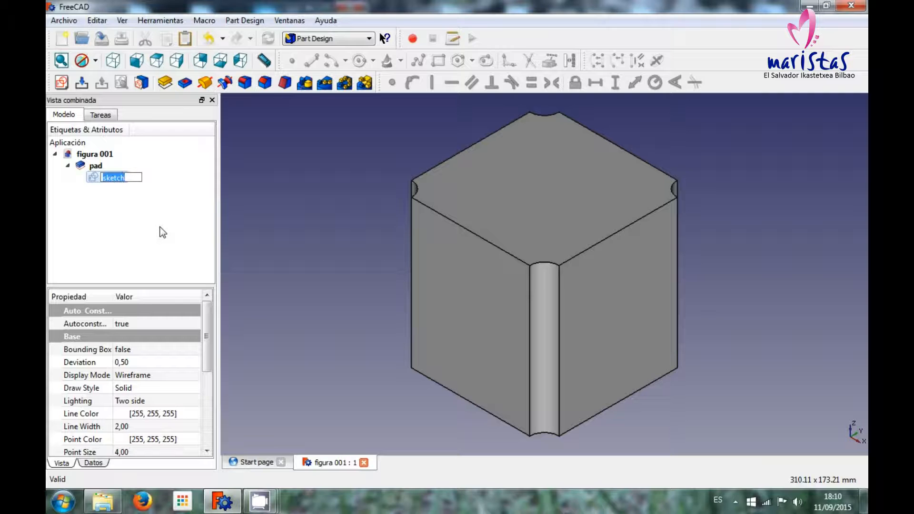
pyautogui.write('base')
pyautogui.press('Return')
# Step: Rename the extrusion in the model tree as "figura"
pyautogui.press('Up')
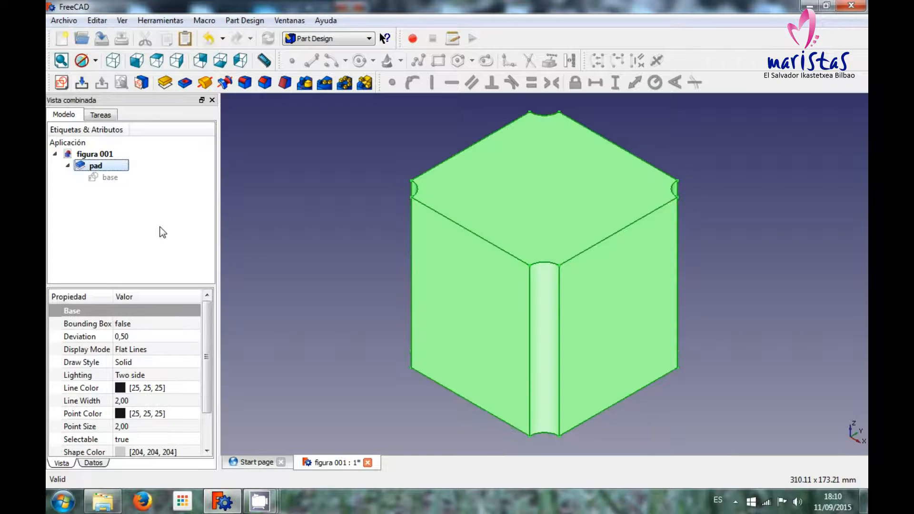
pyautogui.press('F2')
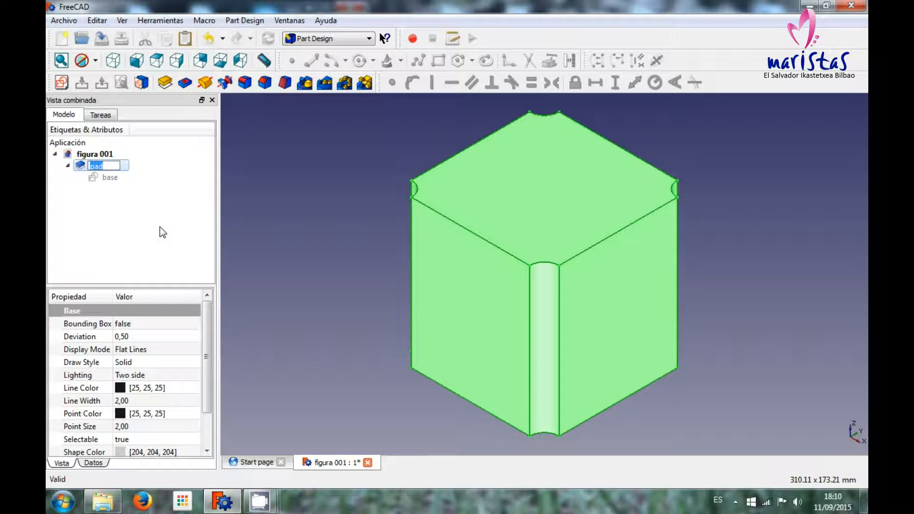
pyautogui.write('figura')
pyautogui.press('Return')
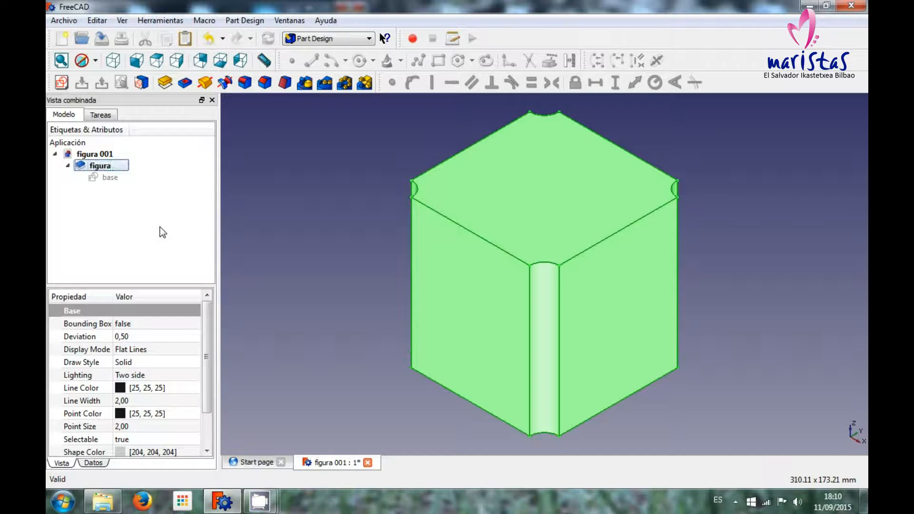
pyautogui.press('Down')
pyautogui.press('Up')
# Step: Open the figura extrusion for editing, try shorter lengths in small steps, and return the length to 100 mm
pyautogui.doubleClick(94, 166)
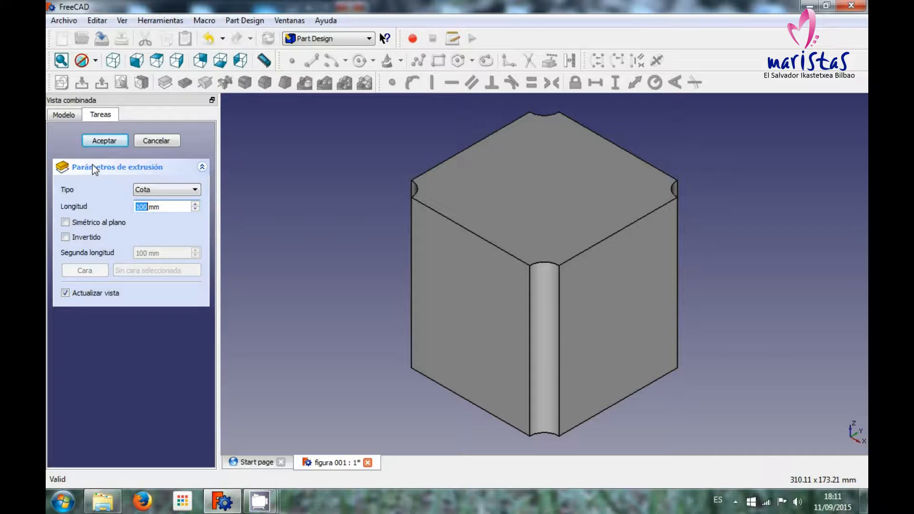
pyautogui.press('Down')
pyautogui.press('Down')
pyautogui.press('Down')
pyautogui.press('Down')
pyautogui.press('Down')
pyautogui.press('Down')
pyautogui.press('Down')
pyautogui.press('Down')
pyautogui.press('Down')
pyautogui.press('Down')
pyautogui.press('Down')
pyautogui.press('Down')
pyautogui.press('Down')
pyautogui.press('Down')
pyautogui.press('Down')
pyautogui.press('Down')
pyautogui.press('Down')
pyautogui.press('Down')
pyautogui.press('Down')
pyautogui.press('Down')
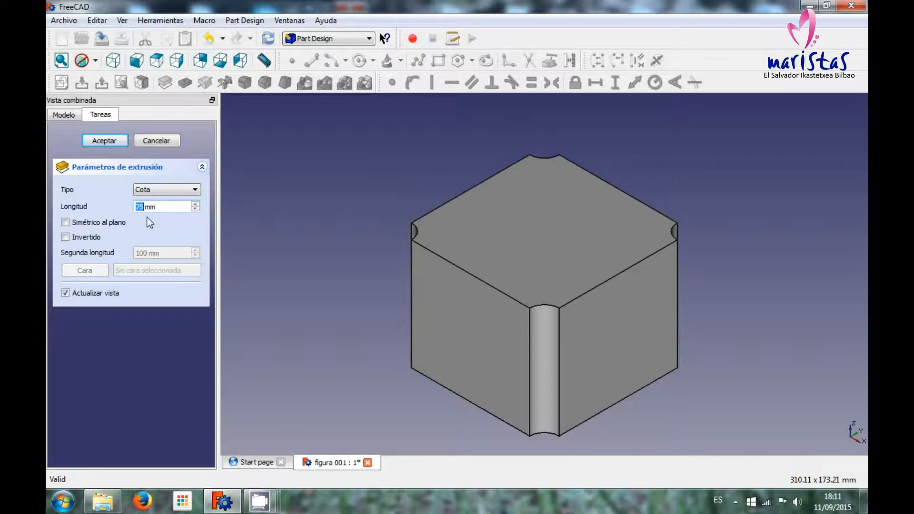
pyautogui.press('Up')
pyautogui.press('Up')
pyautogui.press('Up')
pyautogui.press('Up')
pyautogui.press('Up')
pyautogui.press('Up')
pyautogui.press('Up')
pyautogui.press('Up')
pyautogui.press('Up')
pyautogui.press('Up')
pyautogui.press('Up')
pyautogui.press('Up')
pyautogui.press('Up')
pyautogui.press('Up')
pyautogui.press('Up')
pyautogui.press('Up')
pyautogui.press('Up')
pyautogui.press('Up')
pyautogui.press('Up')
pyautogui.press('Up')
pyautogui.press('Up')
pyautogui.press('Up')
pyautogui.press('Up')
pyautogui.press('Up')
pyautogui.press('Up')
pyautogui.press('Up')
pyautogui.press('Up')
pyautogui.press('Up')
pyautogui.press('Up')
pyautogui.press('Up')
pyautogui.press('Up')
pyautogui.press('Up')
pyautogui.press('Up')
pyautogui.press('Up')
pyautogui.press('Up')
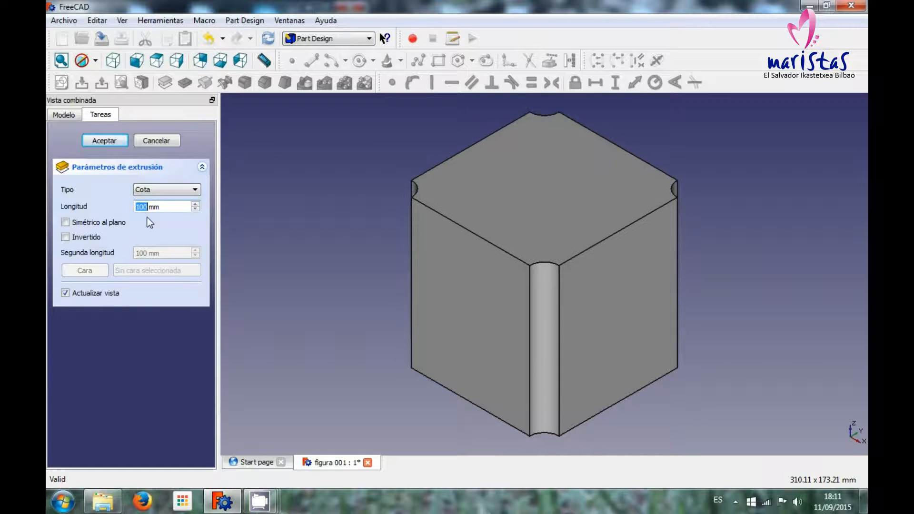
# Step: Try the symmetric-to-plane option of the extrusion on and off twice
pyautogui.click(94, 227)
pyautogui.click(95, 227)
pyautogui.click(95, 227)
pyautogui.click(94, 226)
# Step: Make the base sketch visible together with the solid while the extrusion is being edited
pyautogui.click(104, 141)
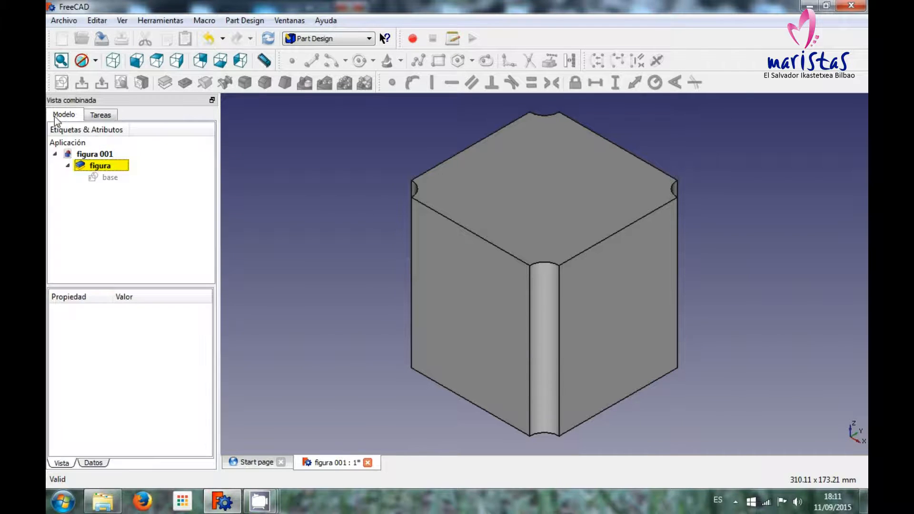
pyautogui.click(108, 179)
pyautogui.press('space')
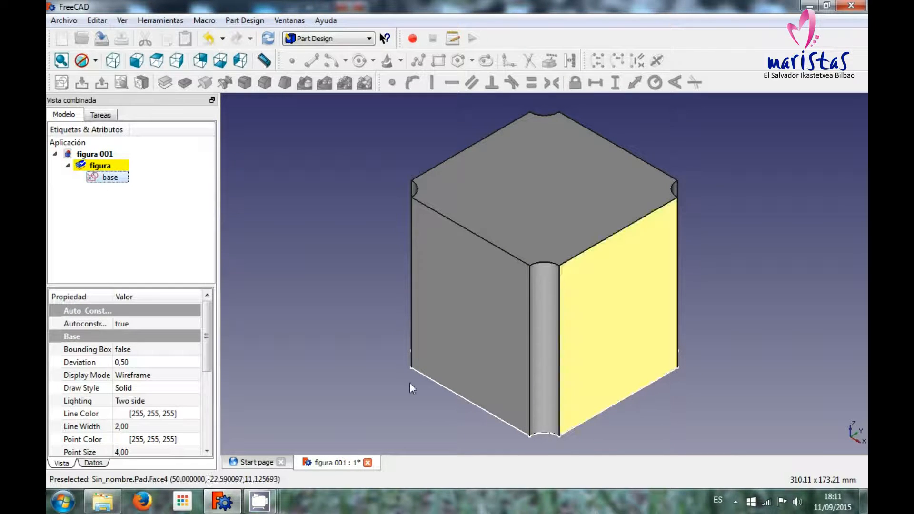
# Step: Return to the extrusion parameters, try making the extrusion symmetric to the sketch plane, and switch that option off again
pyautogui.click(100, 115)
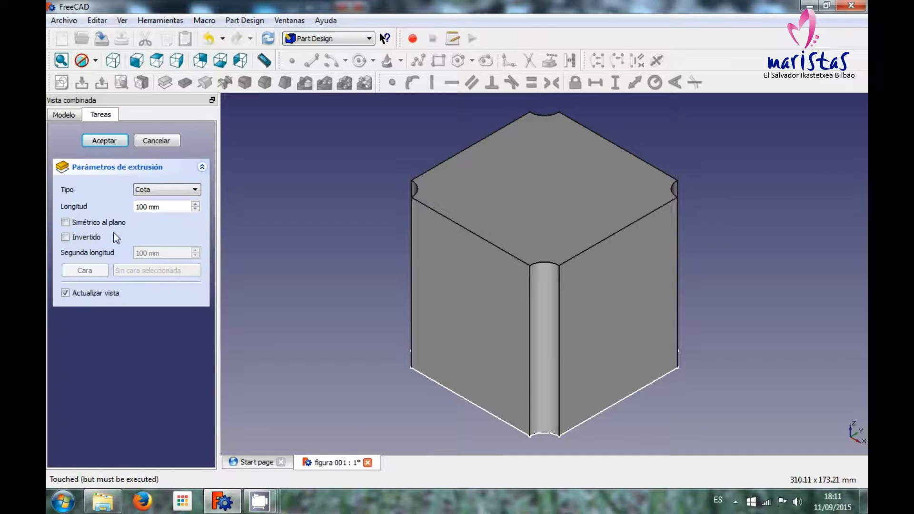
pyautogui.click(90, 223)
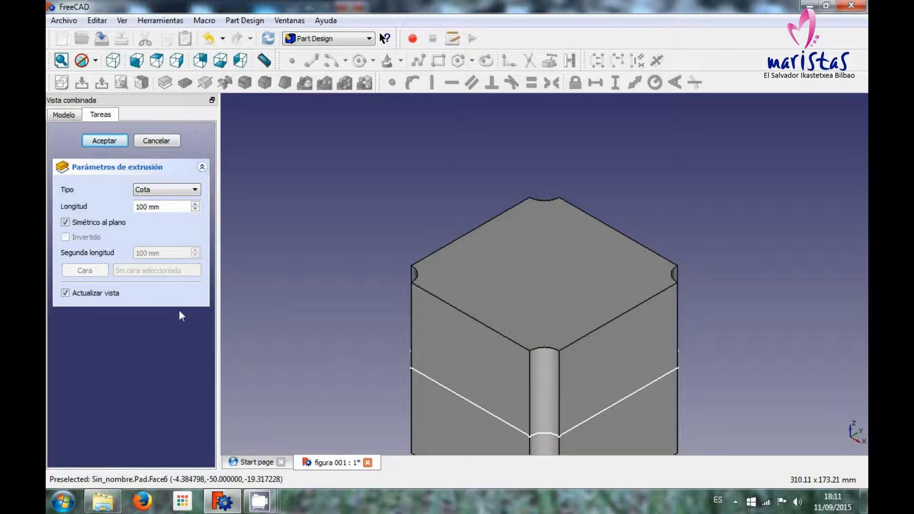
pyautogui.click(86, 225)
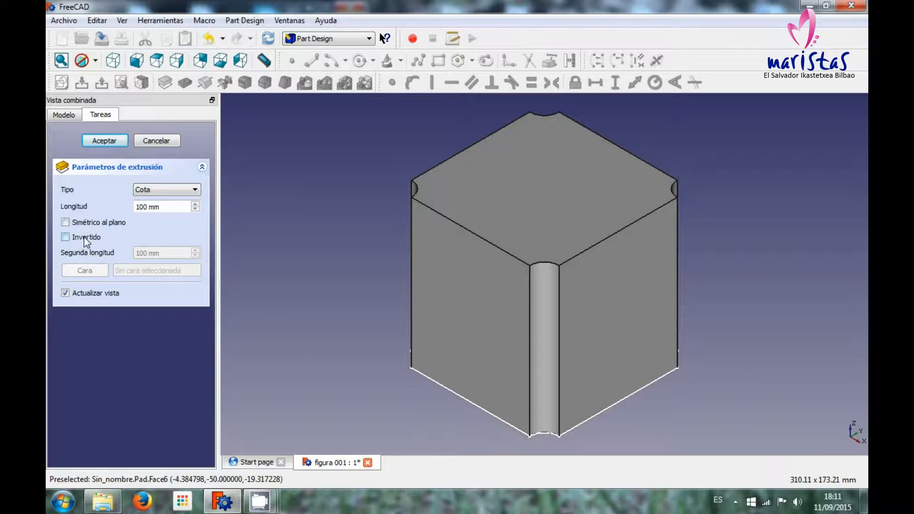
# Step: Try reversing the extrusion direction, switch that option off again and accept the extrusion parameters
pyautogui.click(84, 236)
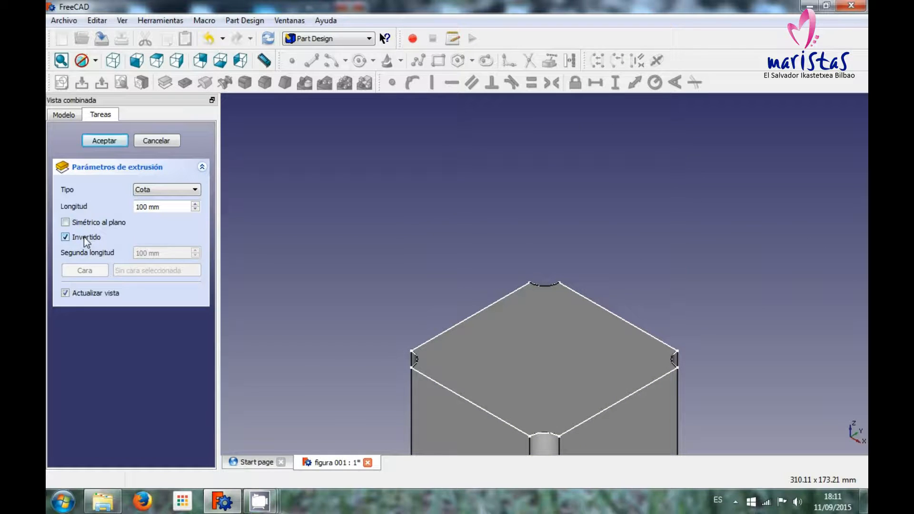
pyautogui.click(83, 236)
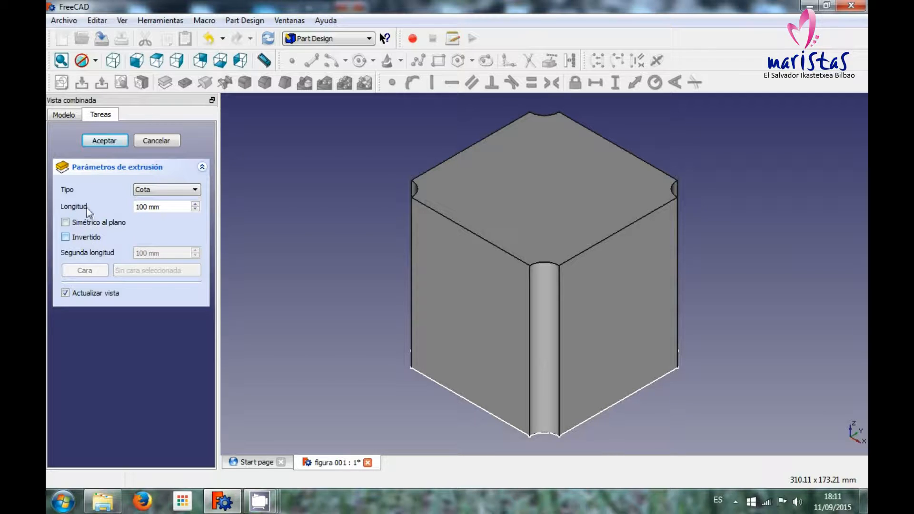
pyautogui.click(103, 141)
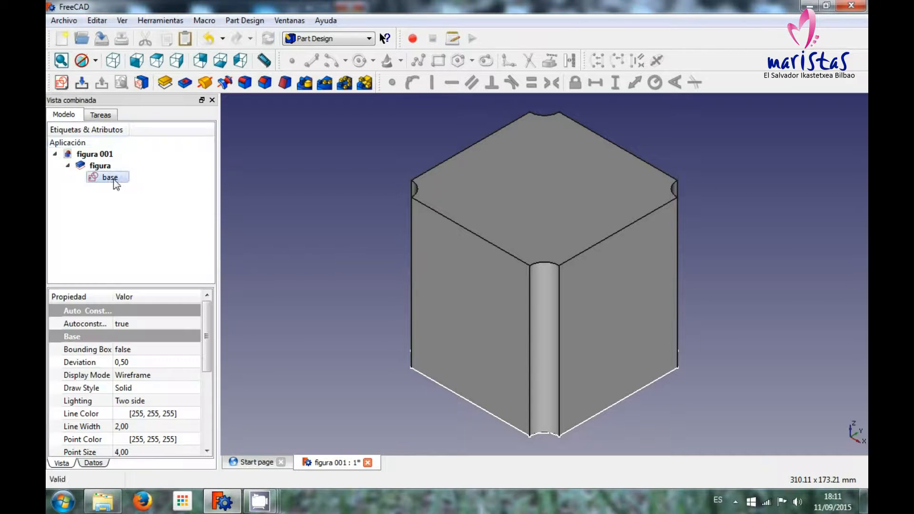
# Step: Hide the figura solid and open its base sketch for editing
pyautogui.press('Up')
pyautogui.press('space')
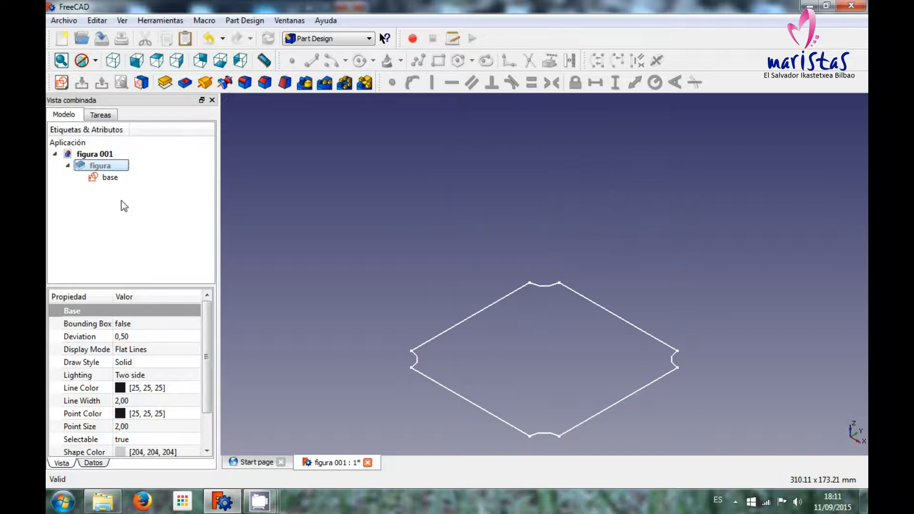
pyautogui.click(105, 177)
pyautogui.doubleClick(106, 177)
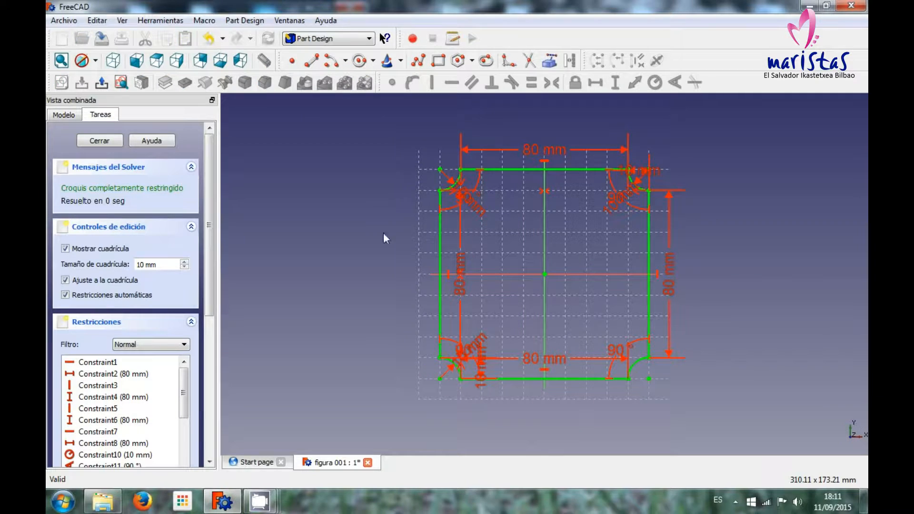
# Step: Draw a circle of about 10 mm radius in the sketch's upper-left quadrant, about 20 mm from each axis, and close the sketch
pyautogui.scroll(2, 573, 240)
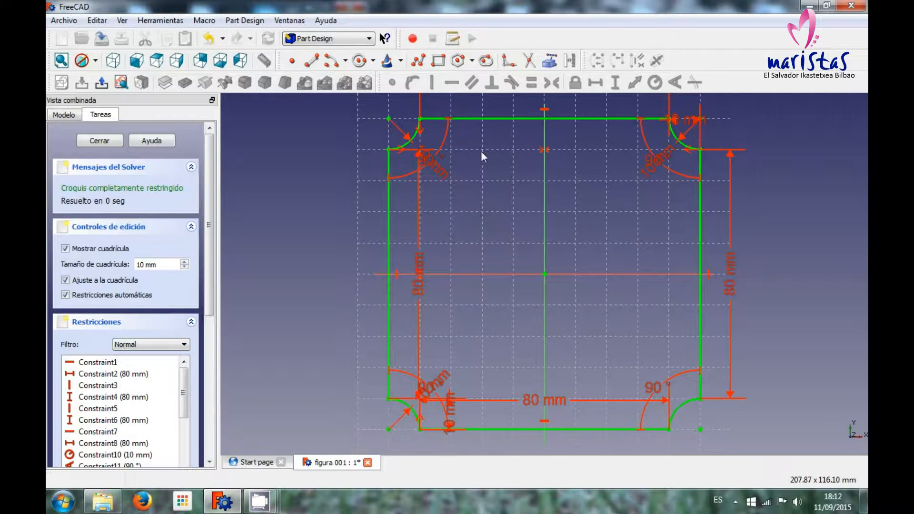
pyautogui.click(361, 61)
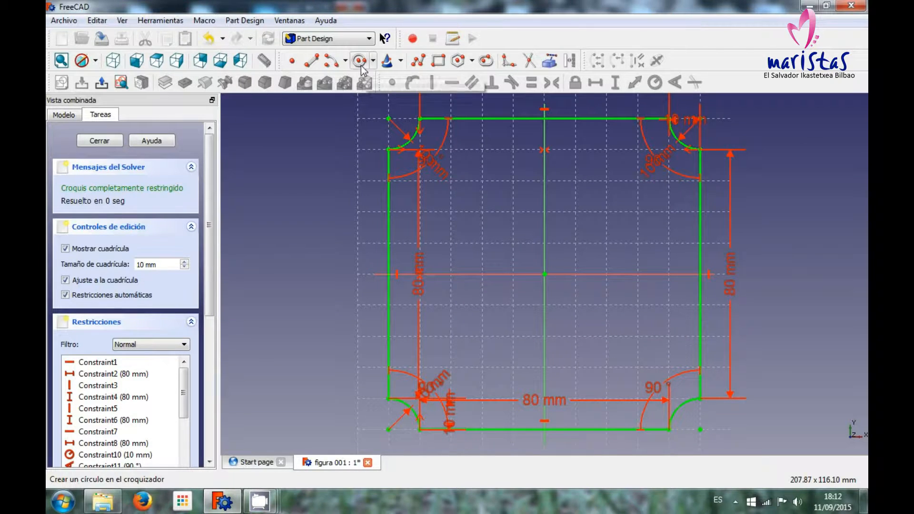
pyautogui.click(482, 209)
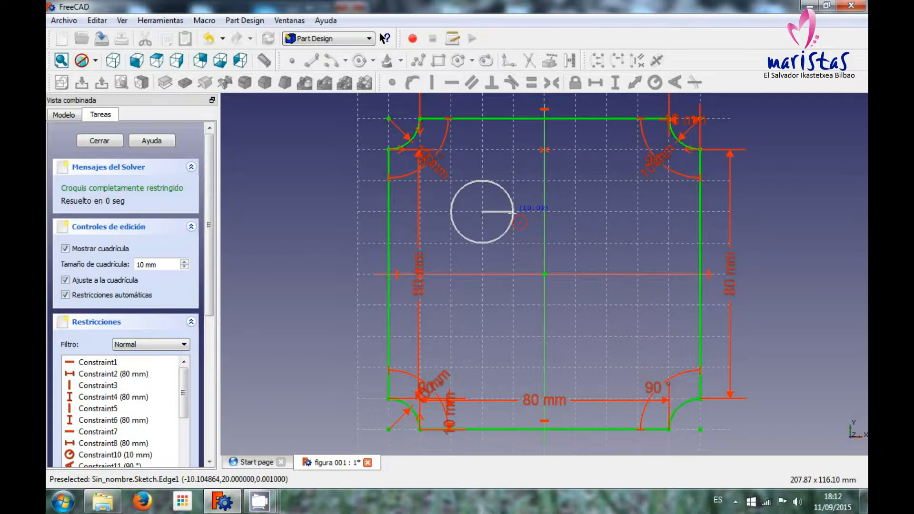
pyautogui.click(513, 211)
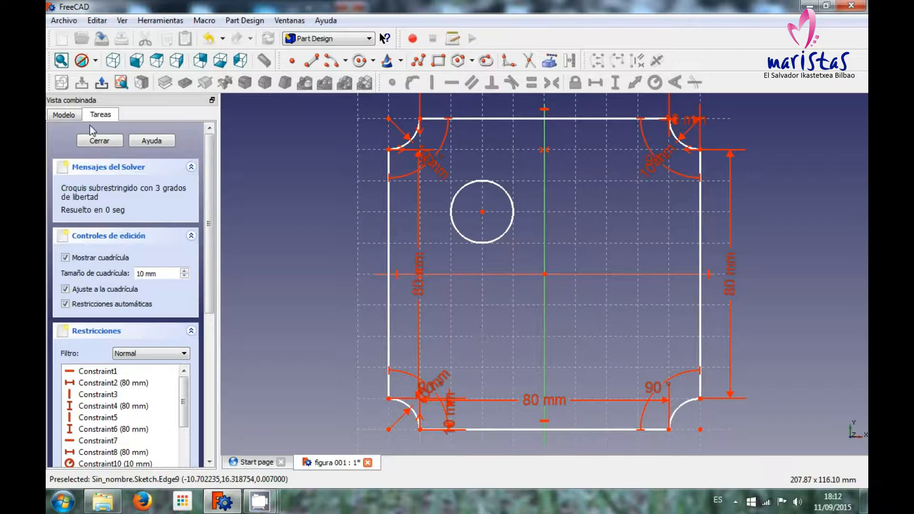
pyautogui.click(99, 141)
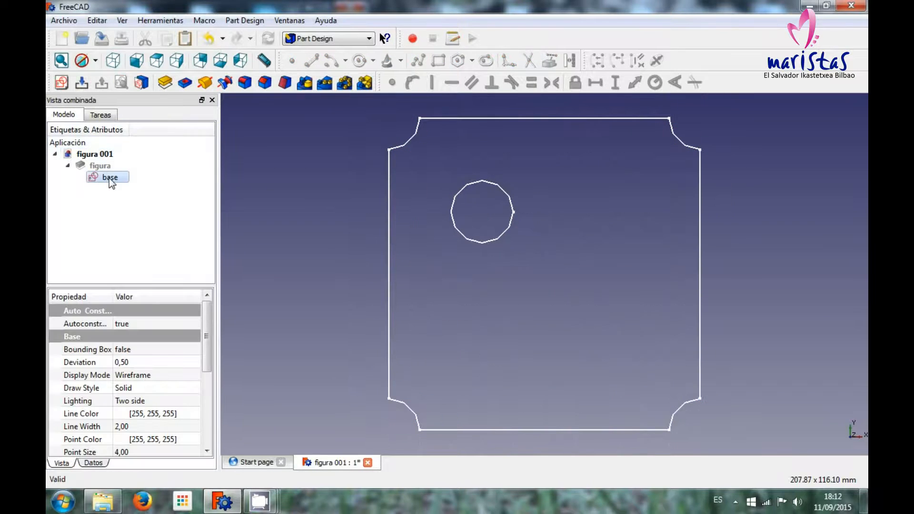
# Step: Hide the base sketch and show the figura solid again in axonometric view
pyautogui.press('space')
pyautogui.click(100, 165)
pyautogui.press('space')
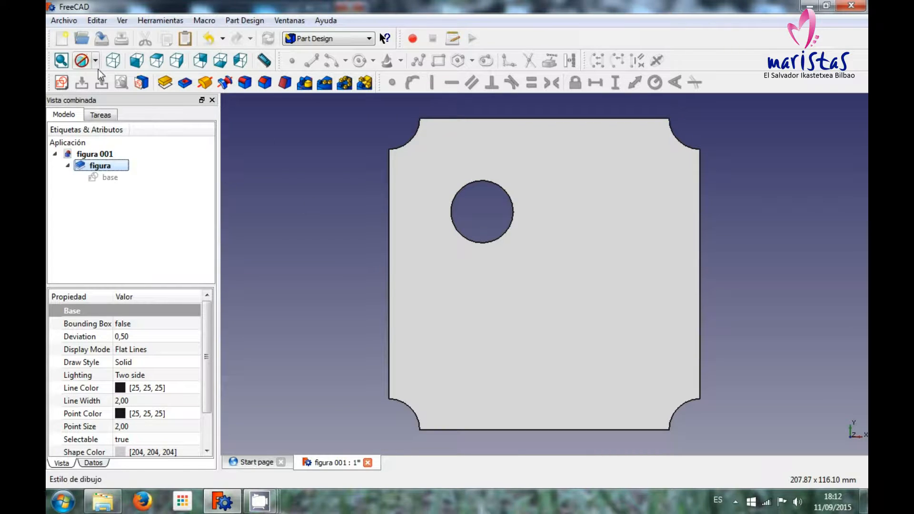
pyautogui.click(113, 61)
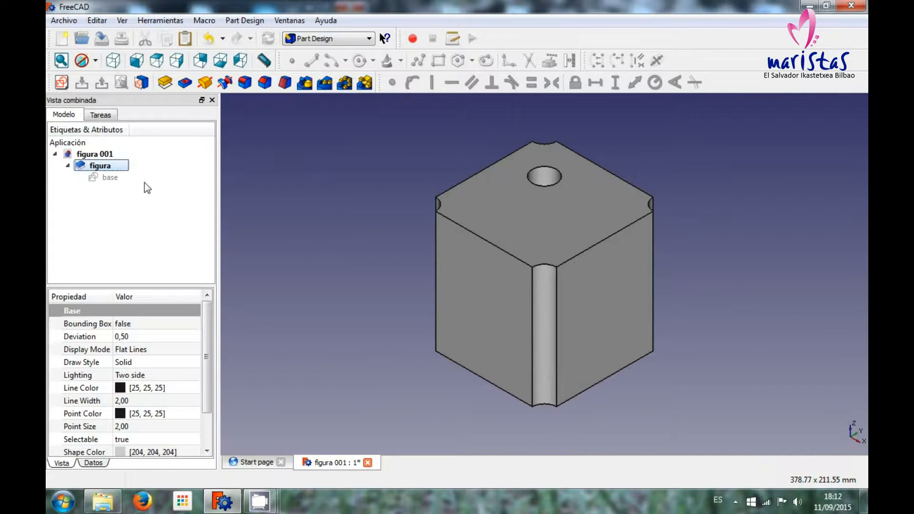
# Step: Reopen the base sketch with the solid hidden, delete the circle and close the sketch
pyautogui.doubleClick(107, 179)
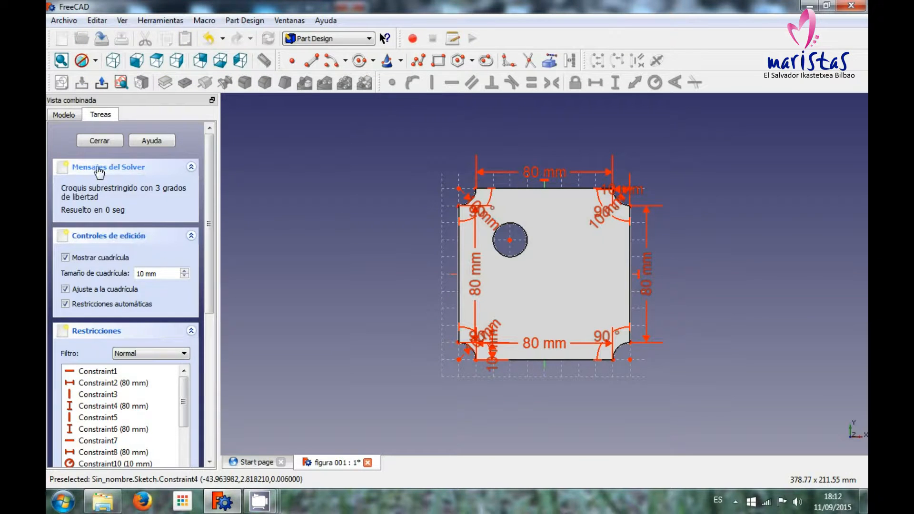
pyautogui.click(63, 115)
pyautogui.click(102, 166)
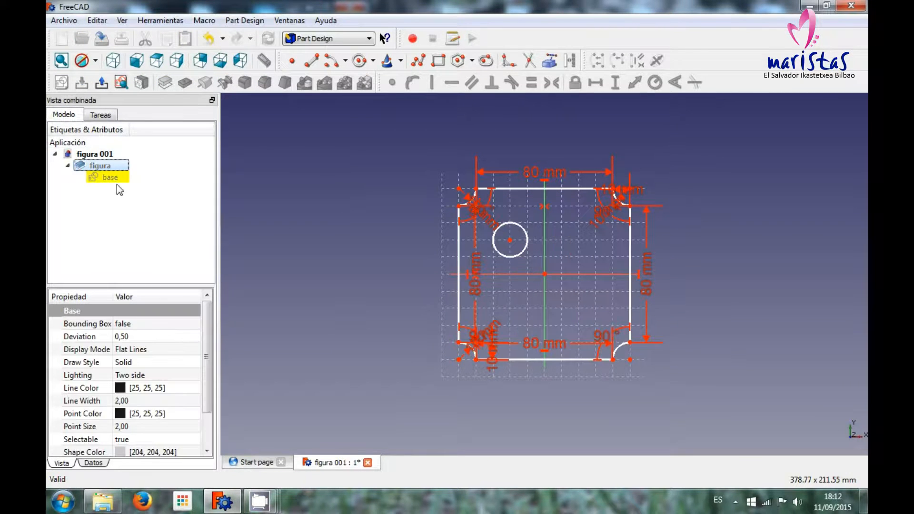
pyautogui.doubleClick(110, 176)
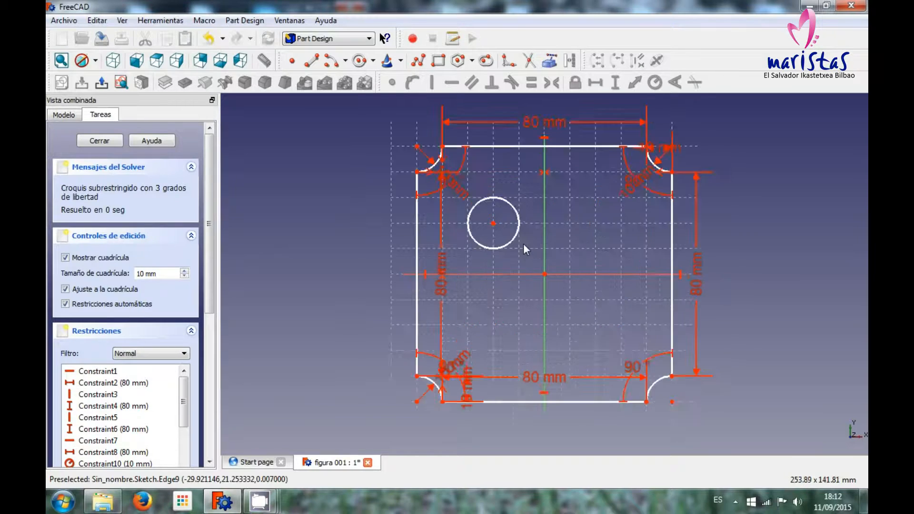
pyautogui.scroll(1, 524, 244)
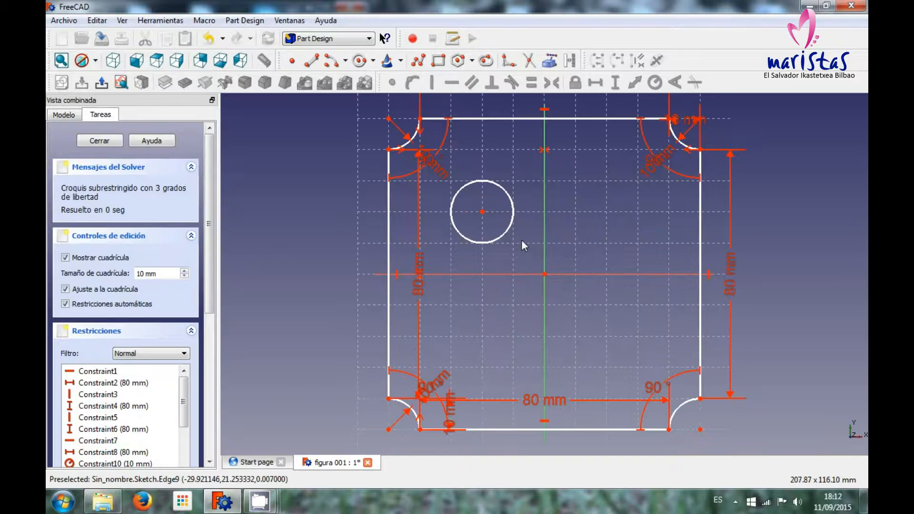
pyautogui.click(513, 203)
pyautogui.press('Delete')
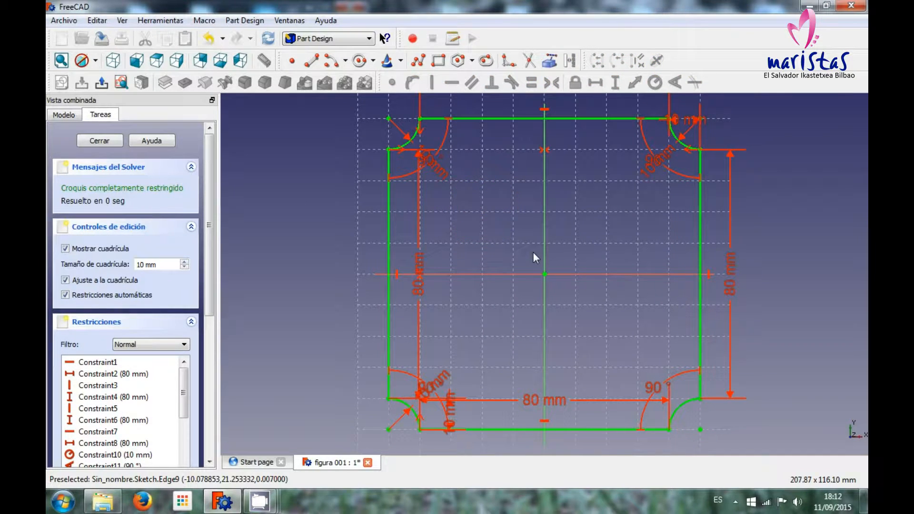
pyautogui.click(97, 141)
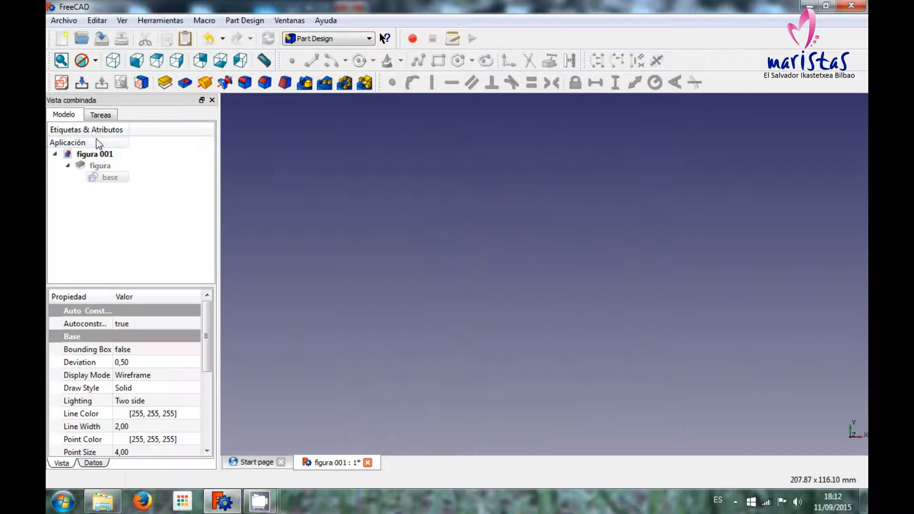
# Step: Show the figura solid again in axonometric view and save the document
pyautogui.click(100, 166)
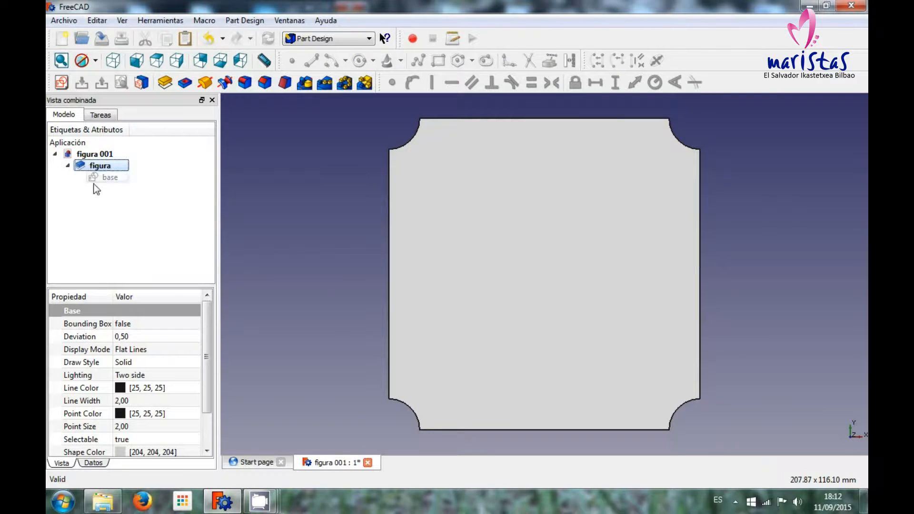
pyautogui.click(113, 61)
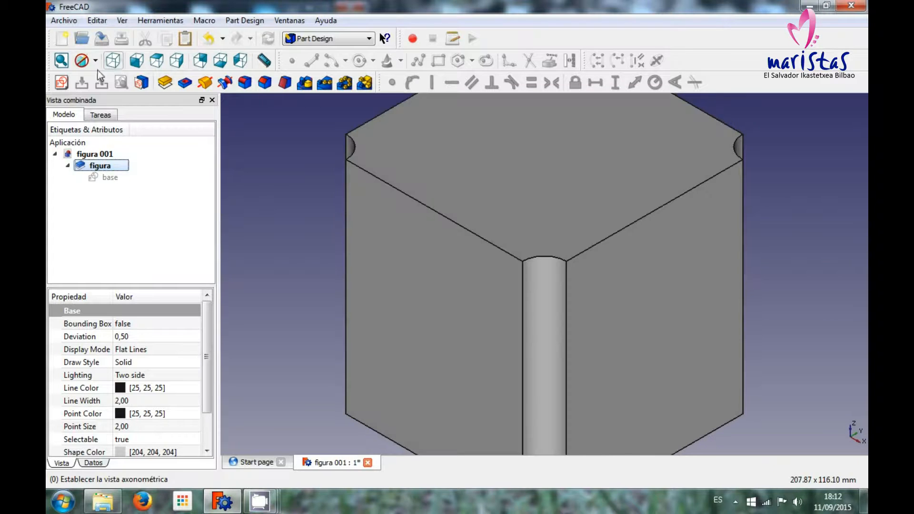
pyautogui.click(61, 60)
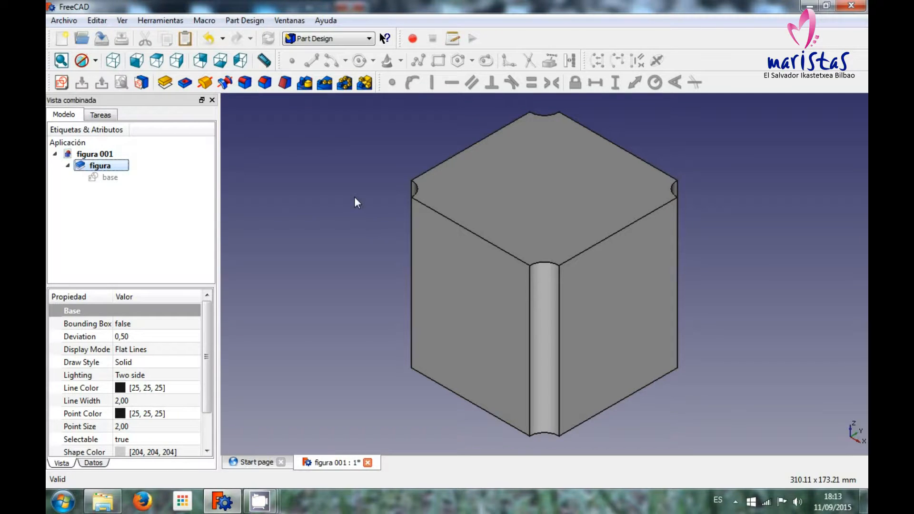
pyautogui.scroll(-2, 354, 196)
pyautogui.scroll(1, 355, 199)
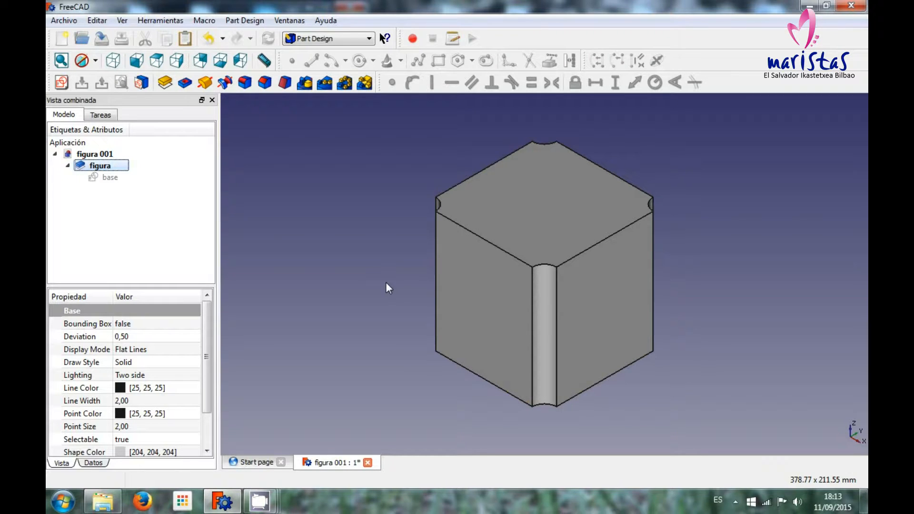
pyautogui.click(101, 37)
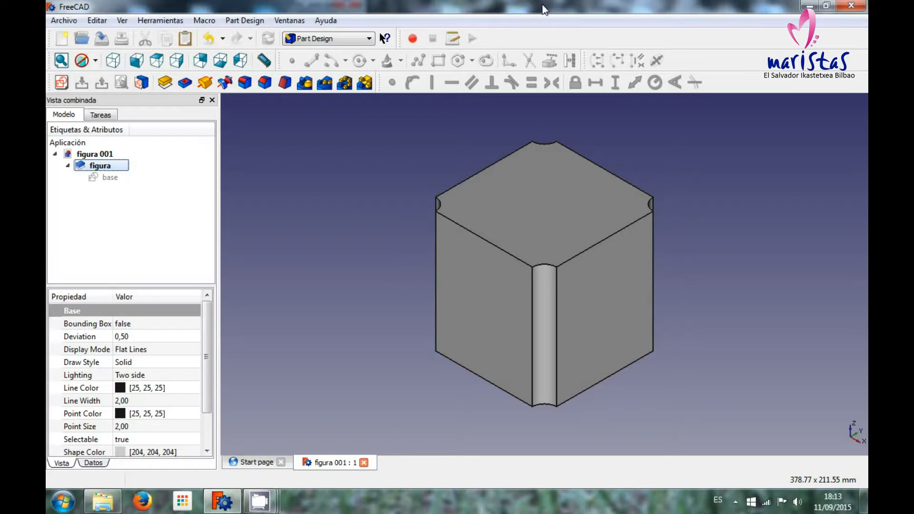
# Step: Measure the solid's front-left top edge between its end vertices, and the full width of that side across the concave corners
pyautogui.click(265, 65)
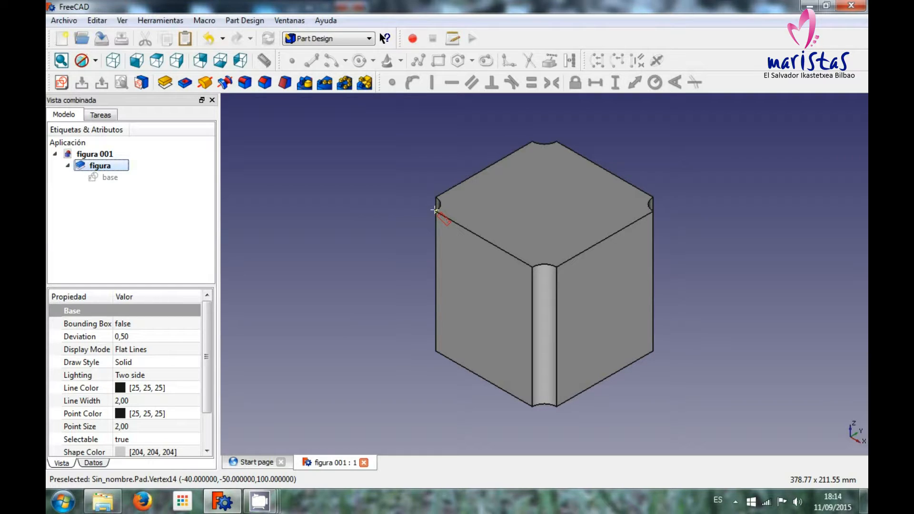
pyautogui.click(434, 210)
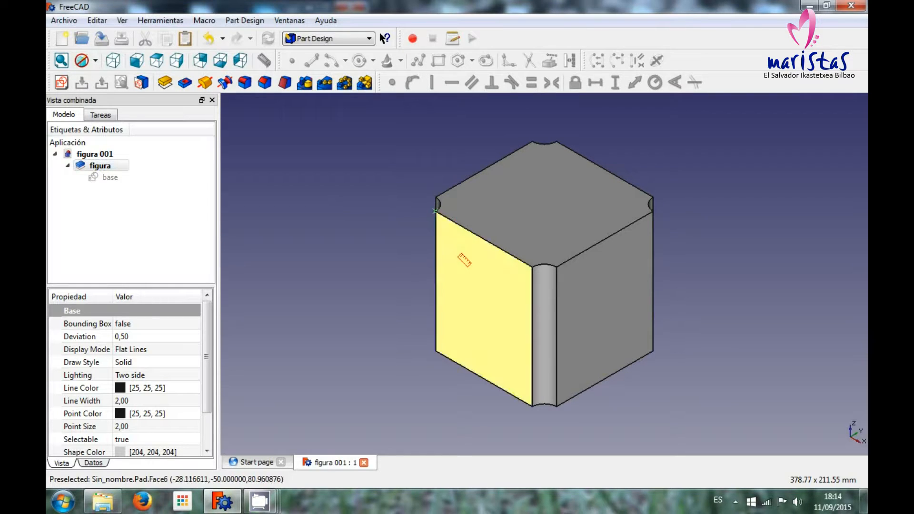
pyautogui.click(532, 268)
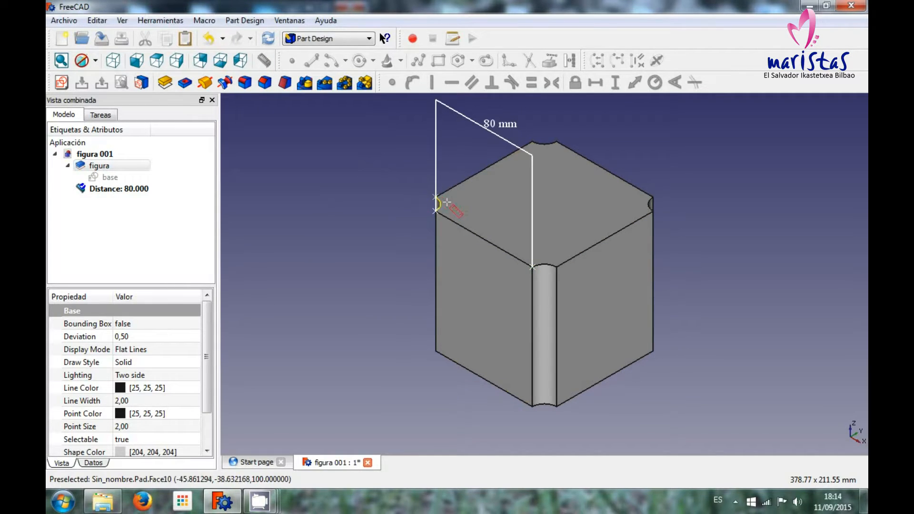
pyautogui.click(558, 267)
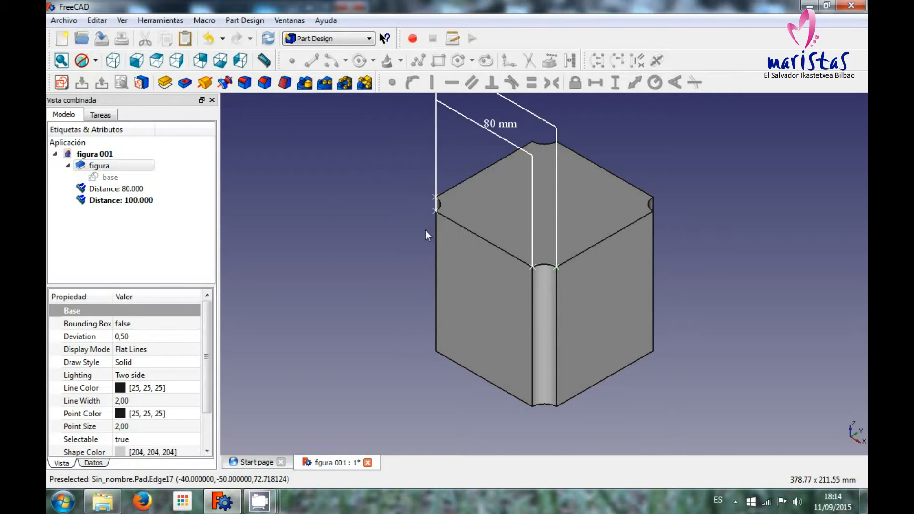
pyautogui.click(61, 60)
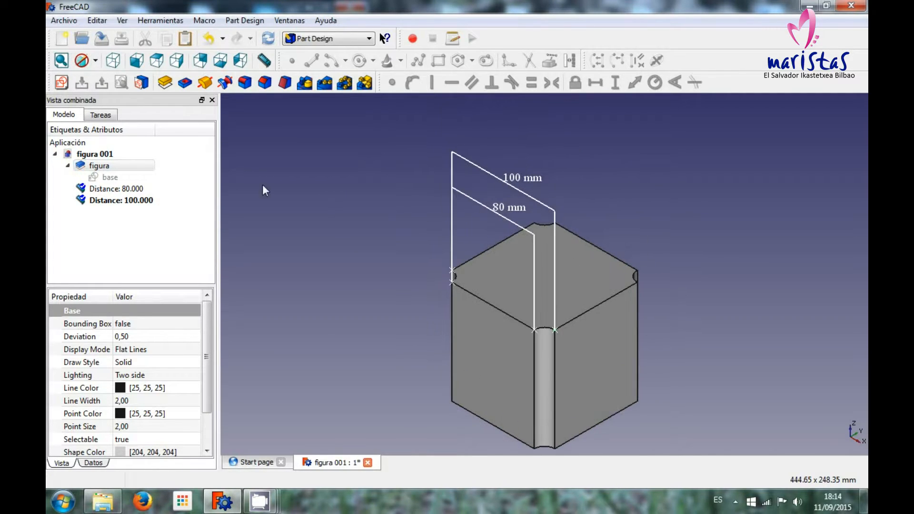
# Step: Measure the solid's height between the end vertices of its right vertical edge, and save the recalculated document
pyautogui.click(264, 60)
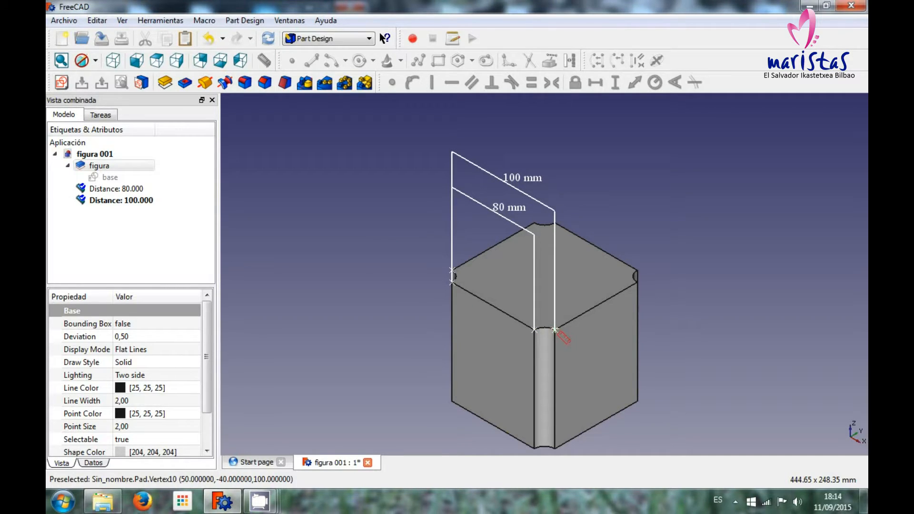
pyautogui.click(556, 329)
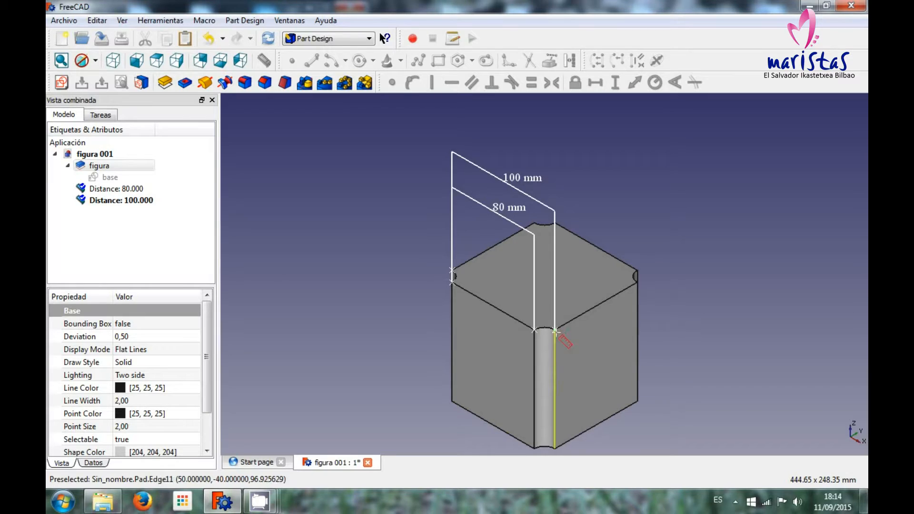
pyautogui.click(639, 282)
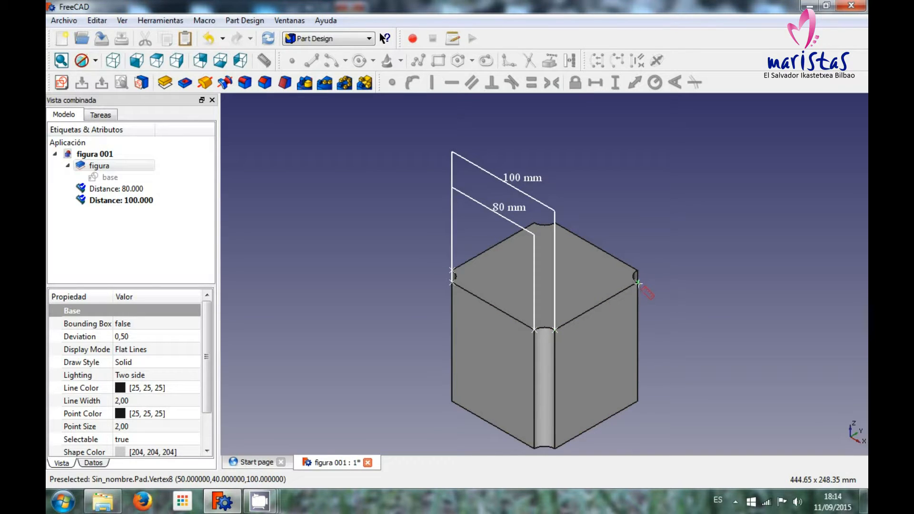
pyautogui.click(638, 403)
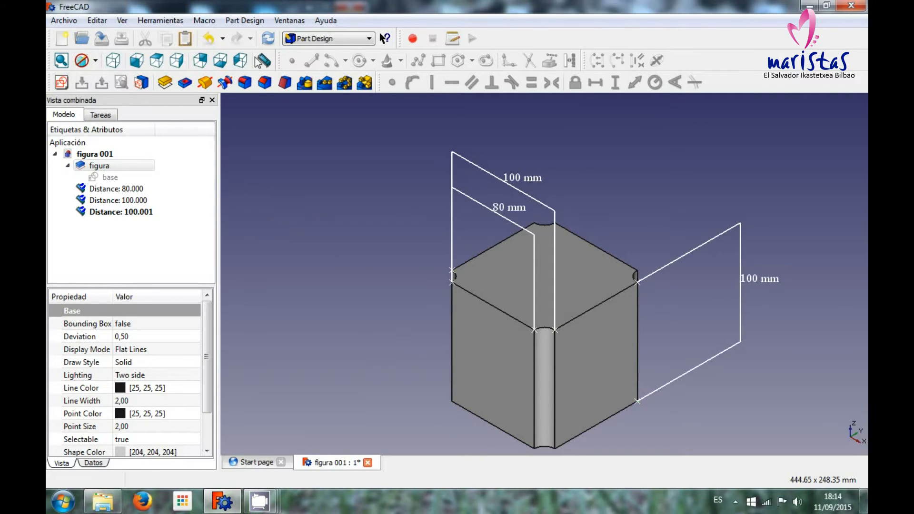
pyautogui.click(269, 43)
pyautogui.click(103, 43)
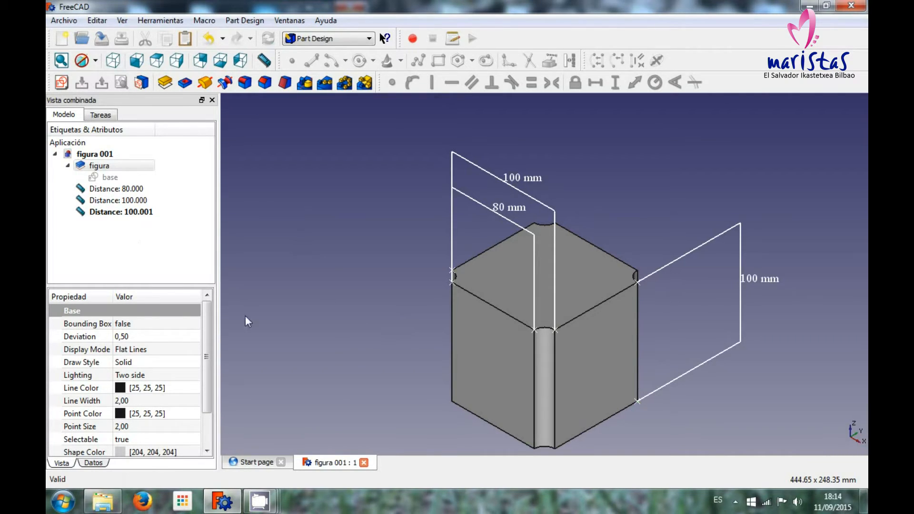